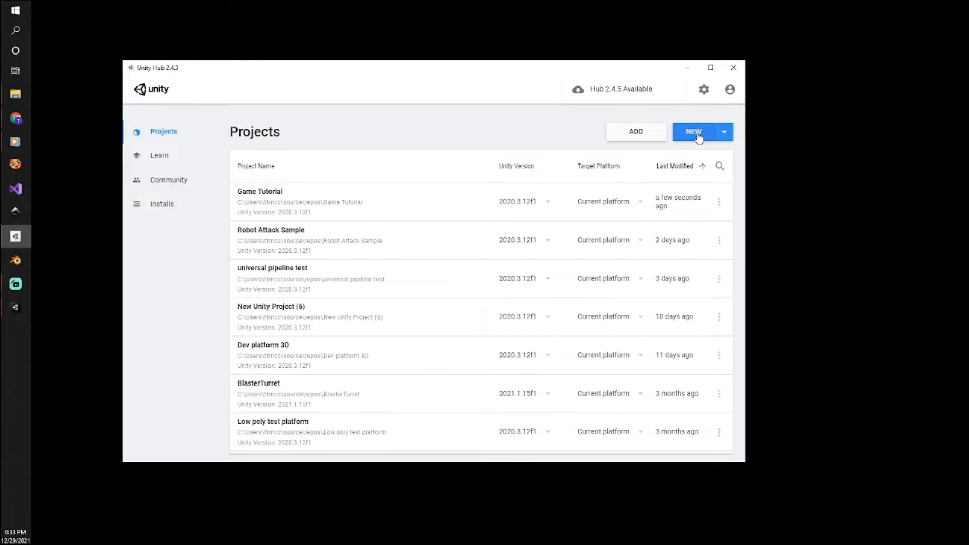
Step: Check the Unity versions available for a new project, close Unity Hub, and switch to the open Game Tutorial project in the Unity editor
{"action": "left_click", "coordinate": [725, 137]}
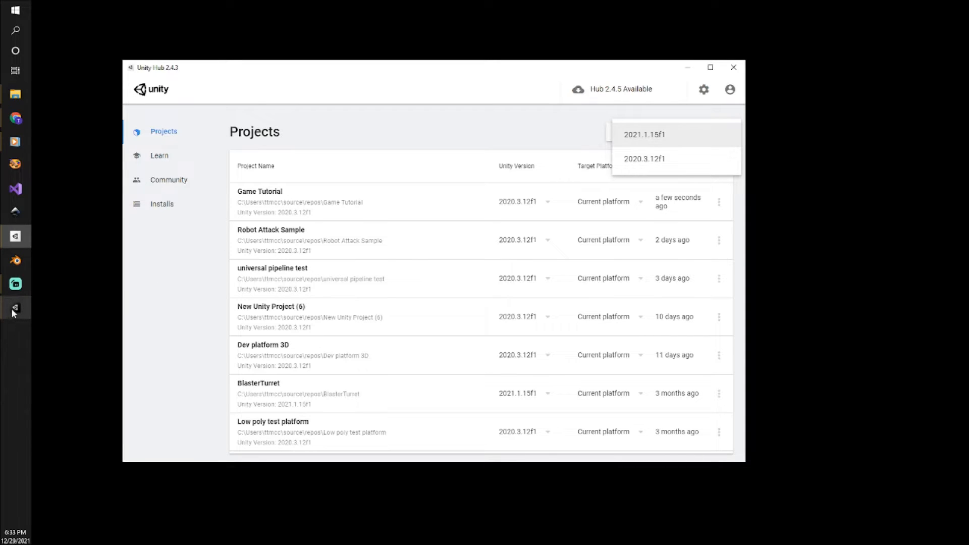
{"action": "mouse_move", "coordinate": [16, 312]}
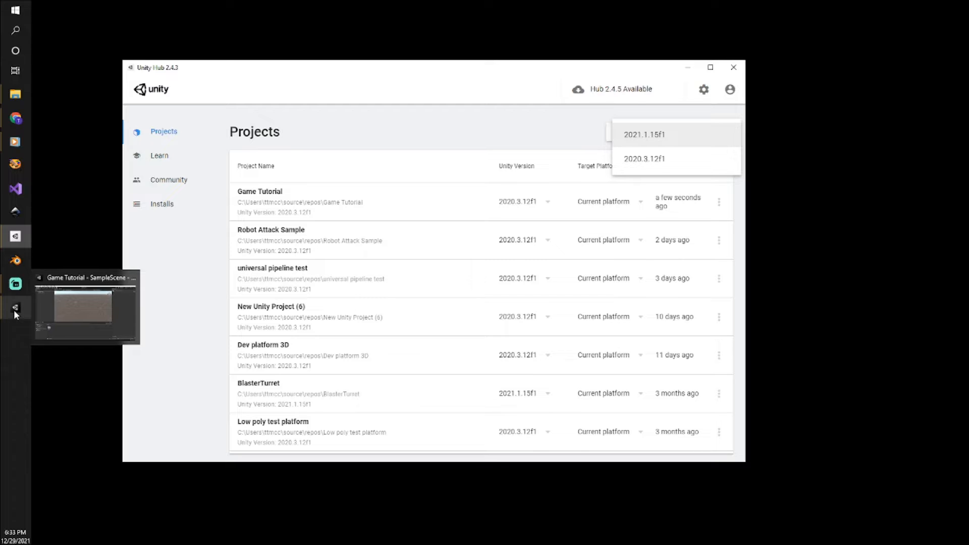
{"action": "left_click", "coordinate": [735, 68]}
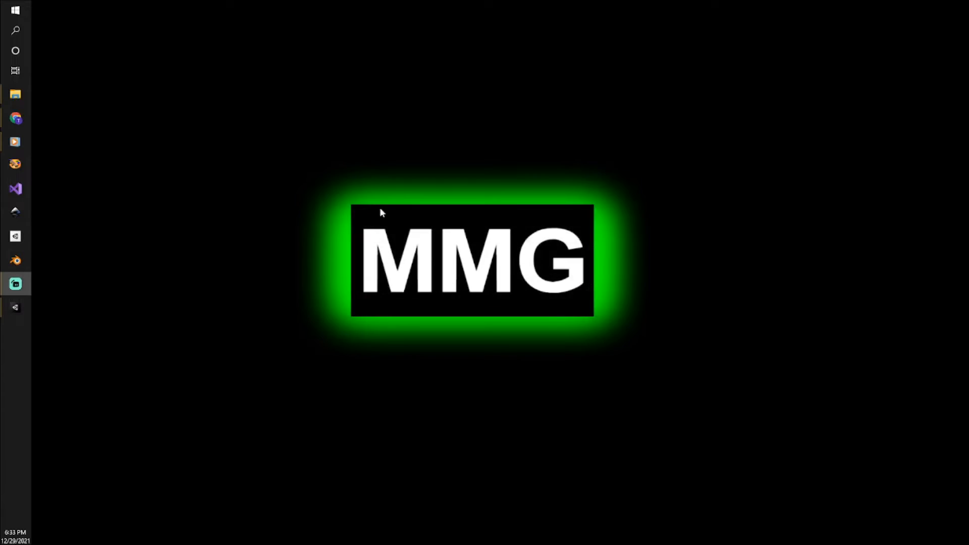
{"action": "left_click", "coordinate": [17, 307]}
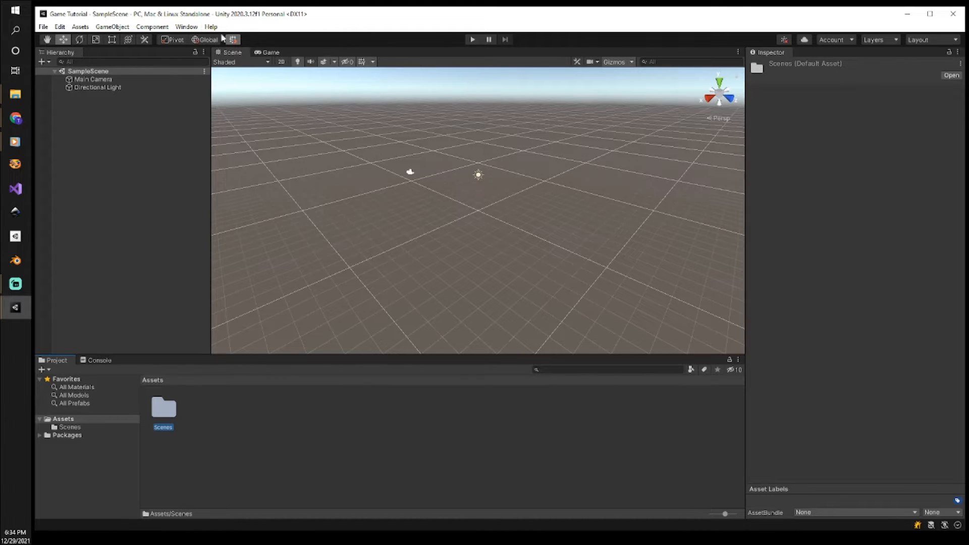
Step: Preview the Game view, return to the Scene view, and inspect the properties of Main Camera and Directional Light
{"action": "left_click", "coordinate": [267, 53]}
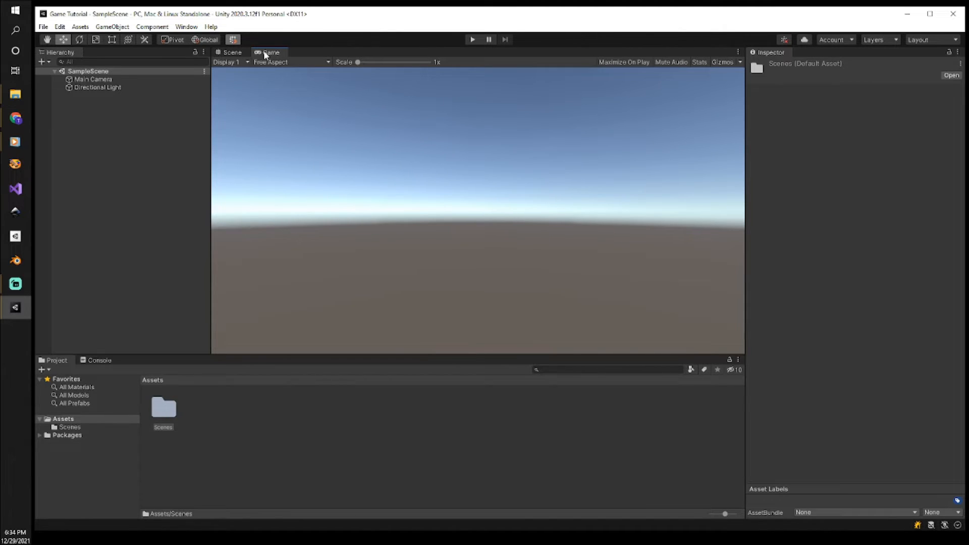
{"action": "left_click", "coordinate": [234, 54]}
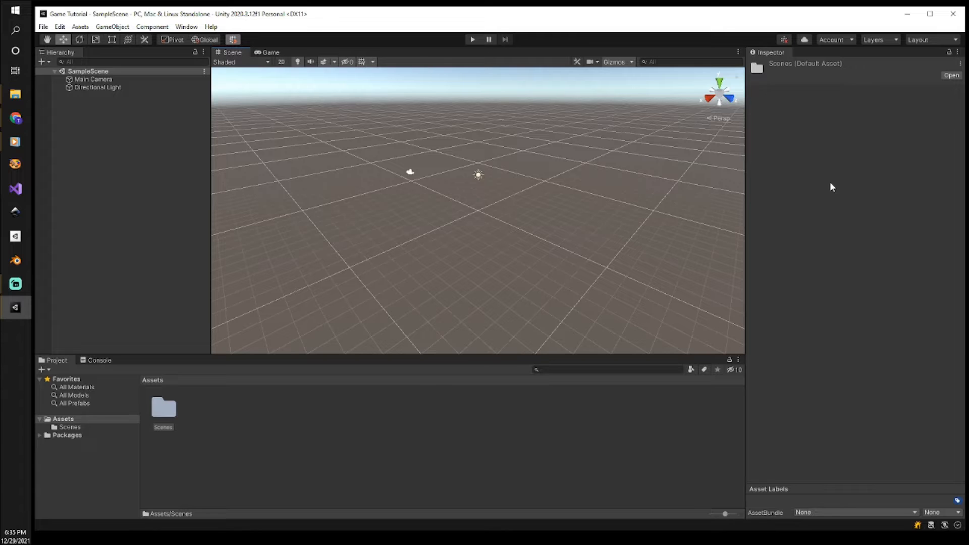
{"action": "left_click", "coordinate": [97, 78]}
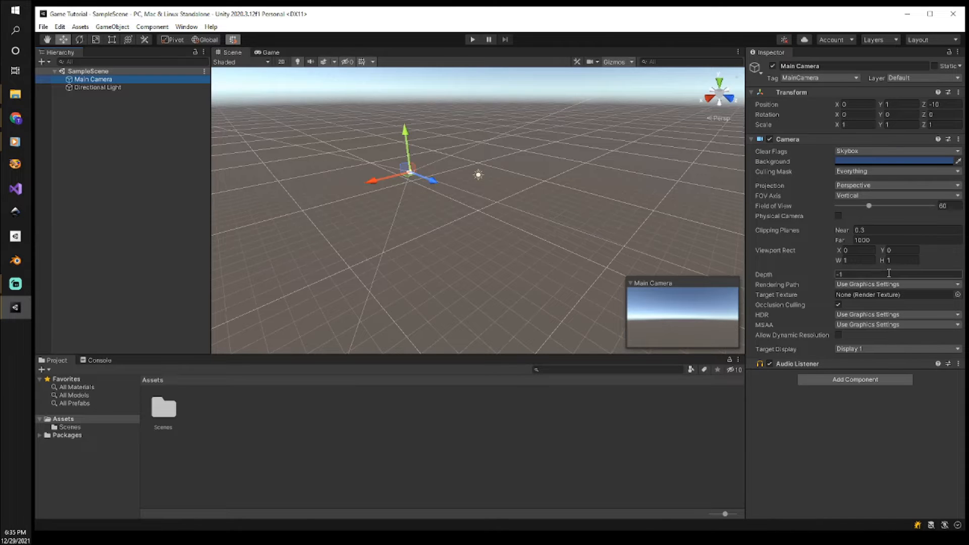
{"action": "left_click", "coordinate": [105, 87]}
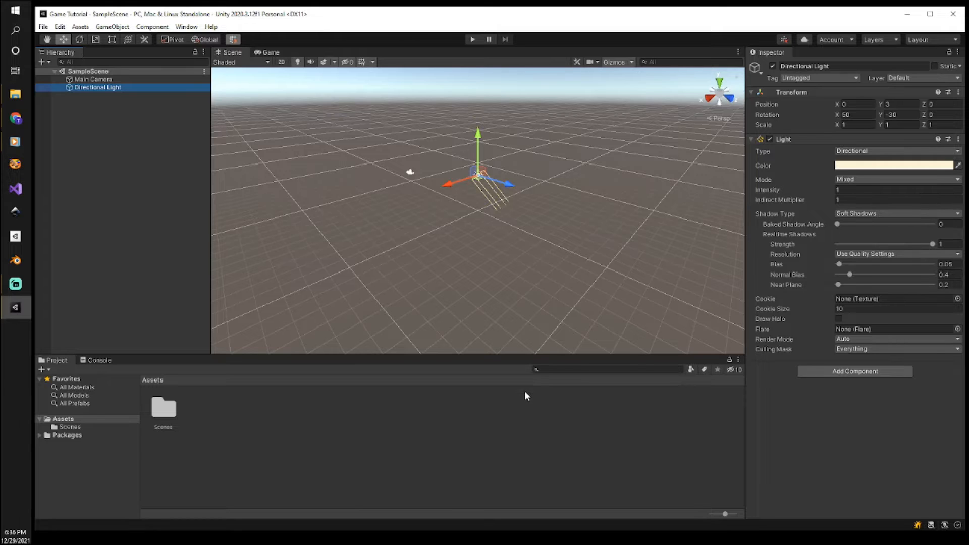
Step: Apply the Tall window layout and dock the Hierarchy as its own column along the Scene view's left side
{"action": "left_click", "coordinate": [942, 40]}
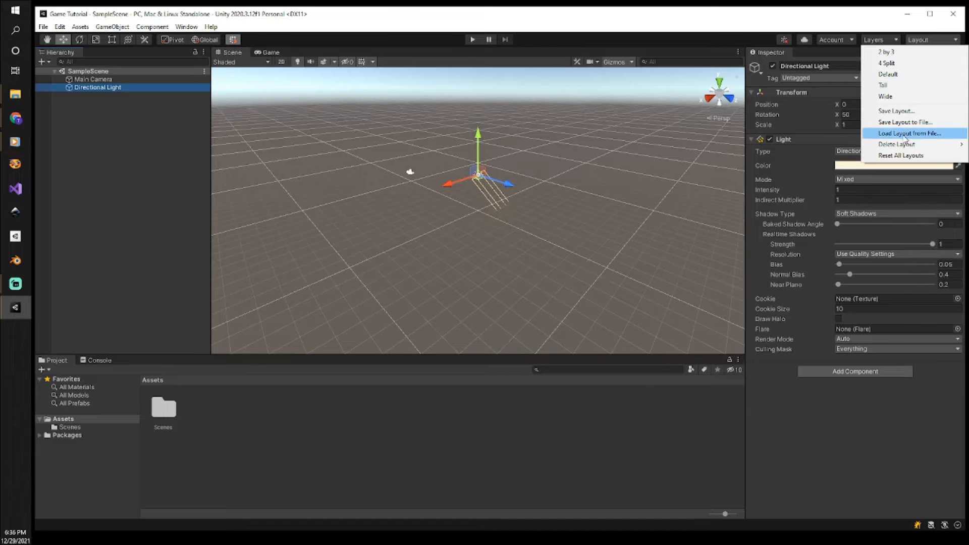
{"action": "left_click", "coordinate": [903, 86]}
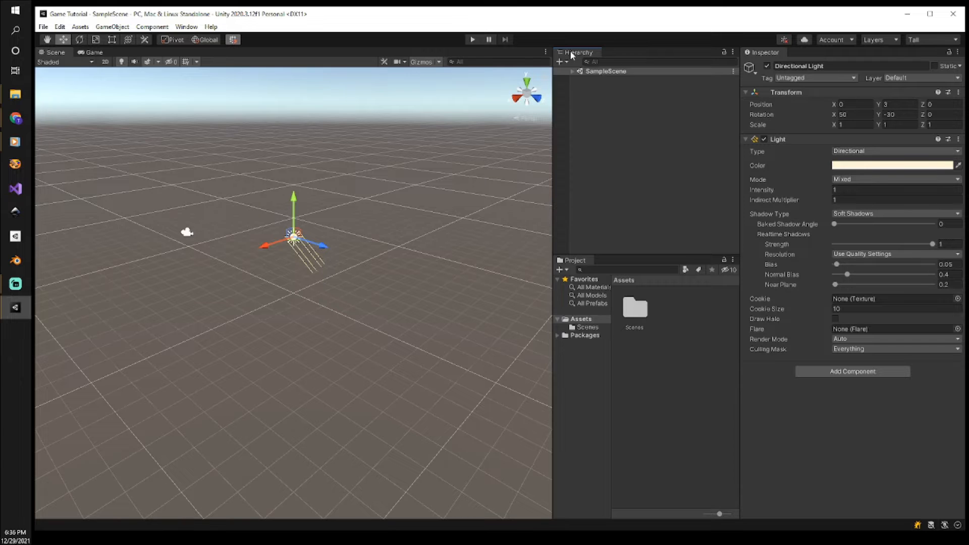
{"action": "left_click_drag", "start_coordinate": [571, 53], "coordinate": [34, 59]}
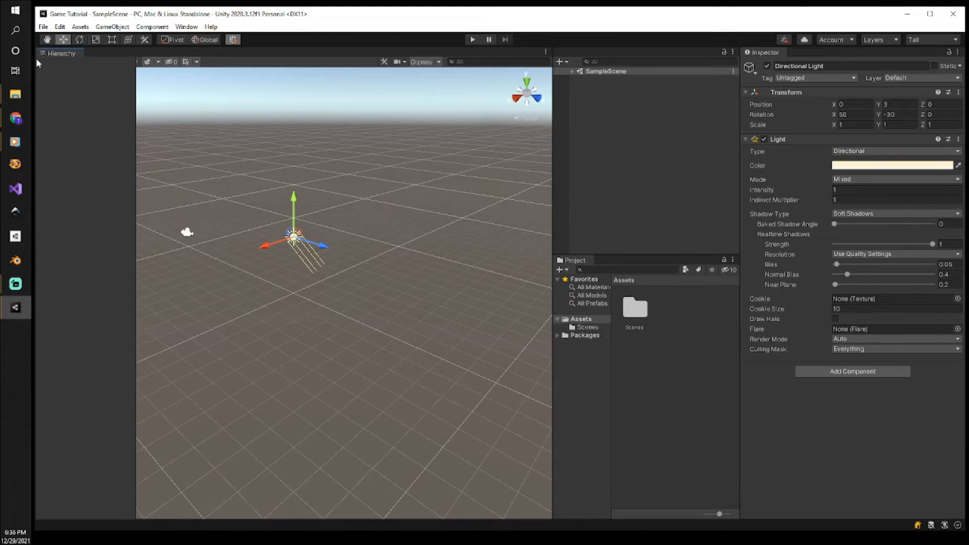
{"action": "left_click_drag", "start_coordinate": [35, 59], "coordinate": [38, 61]}
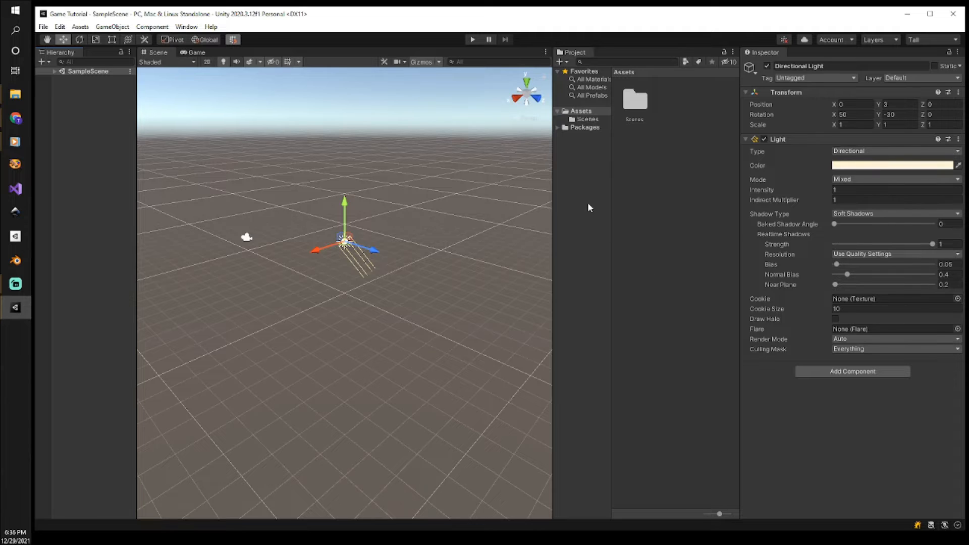
Step: Set the Project window to One Column Layout, narrow the Project and Inspector columns, and widen the Hierarchy
{"action": "left_click", "coordinate": [733, 52]}
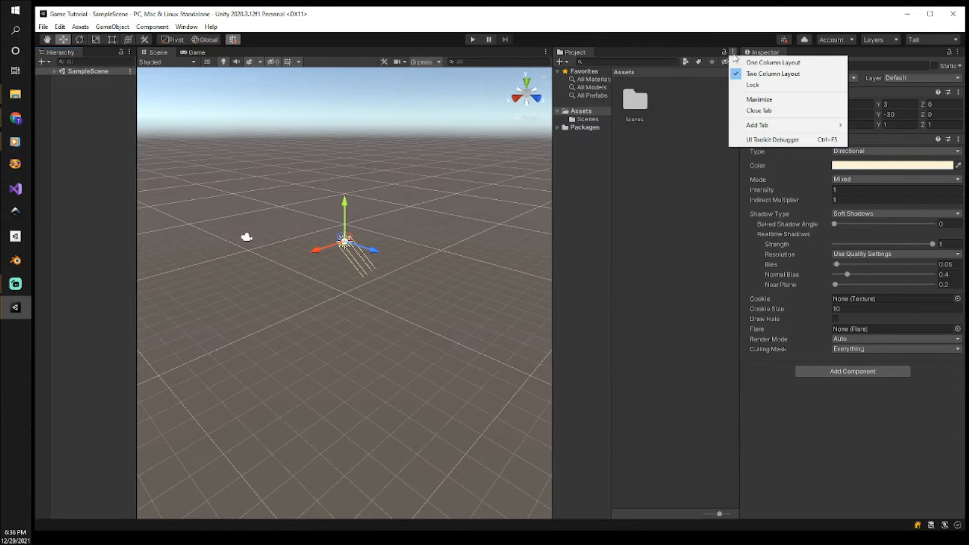
{"action": "left_click", "coordinate": [759, 65]}
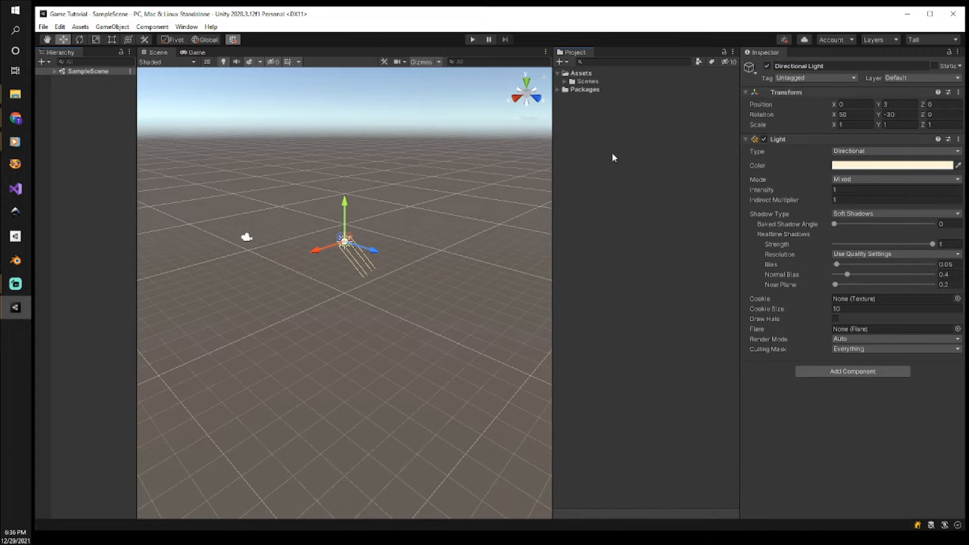
{"action": "left_click_drag", "start_coordinate": [551, 233], "coordinate": [598, 232]}
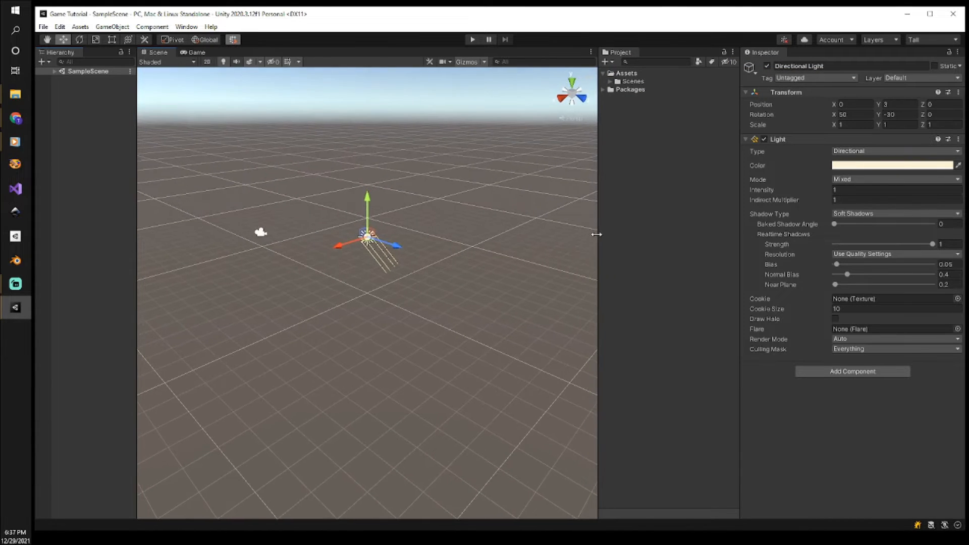
{"action": "left_click_drag", "start_coordinate": [740, 422], "coordinate": [763, 424]}
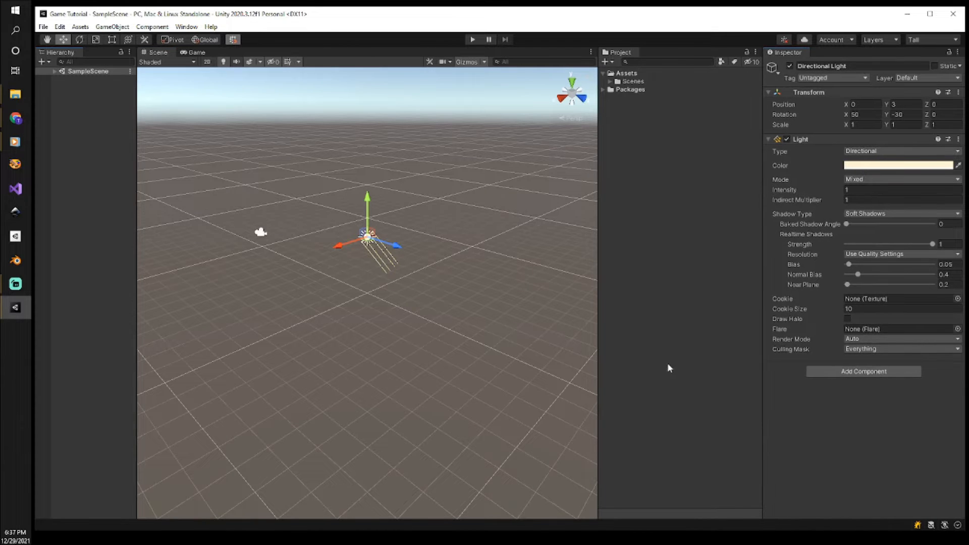
{"action": "left_click_drag", "start_coordinate": [598, 408], "coordinate": [609, 407]}
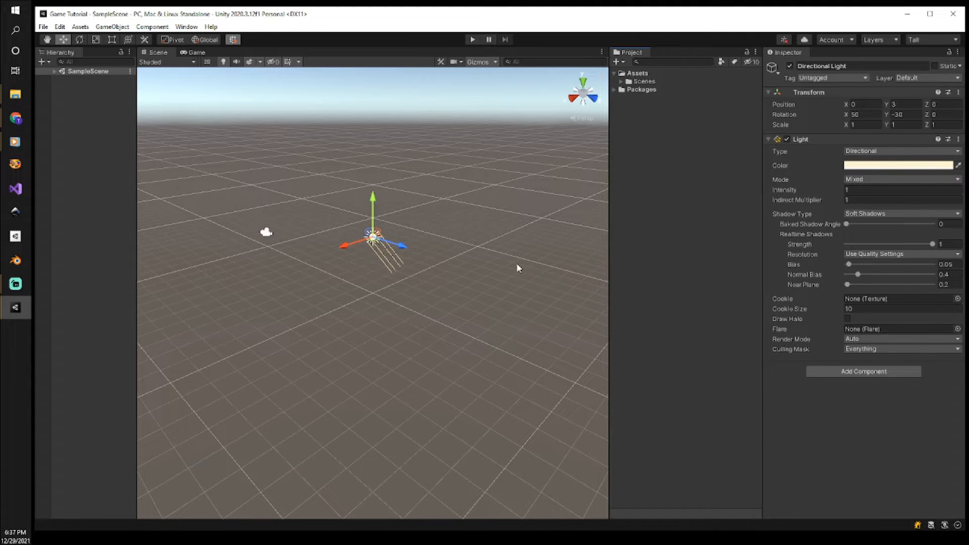
{"action": "left_click_drag", "start_coordinate": [611, 390], "coordinate": [621, 389]}
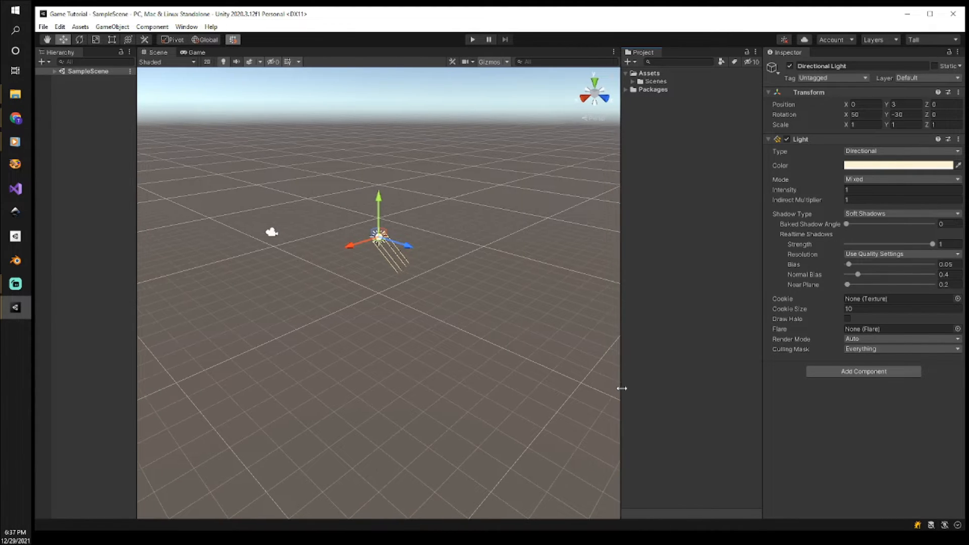
{"action": "left_click_drag", "start_coordinate": [762, 453], "coordinate": [773, 454]}
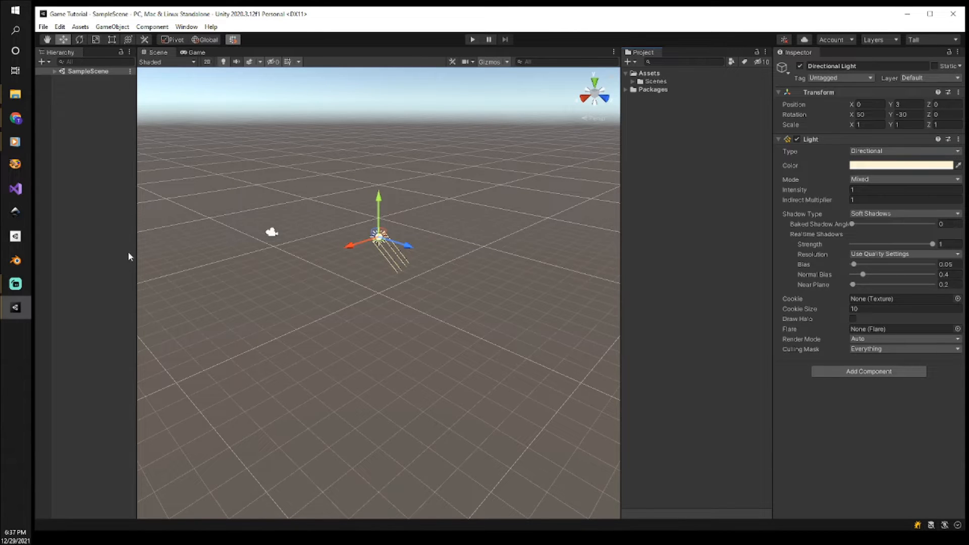
{"action": "left_click_drag", "start_coordinate": [135, 254], "coordinate": [171, 254]}
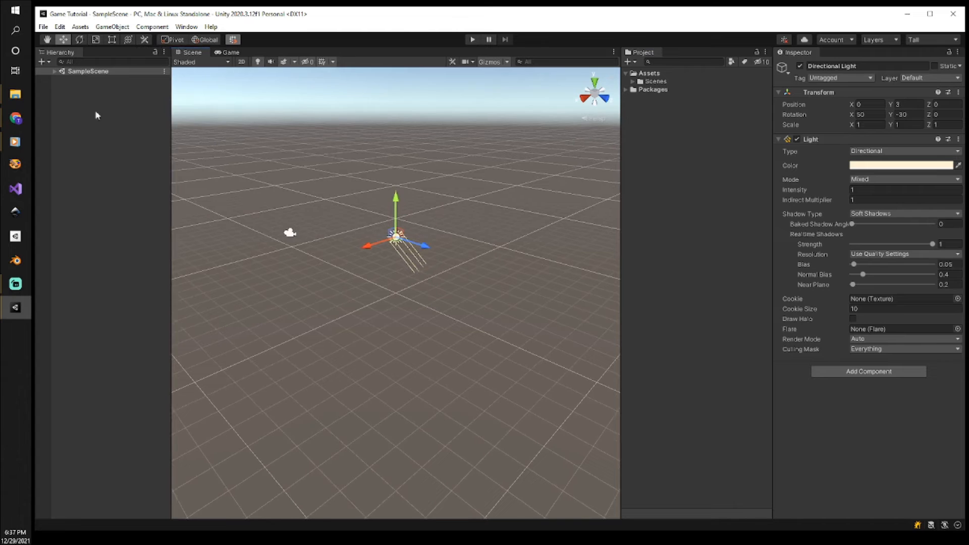
Step: Expand SampleScene in the hierarchy and add a Plane 3D object to it
{"action": "left_click", "coordinate": [55, 71]}
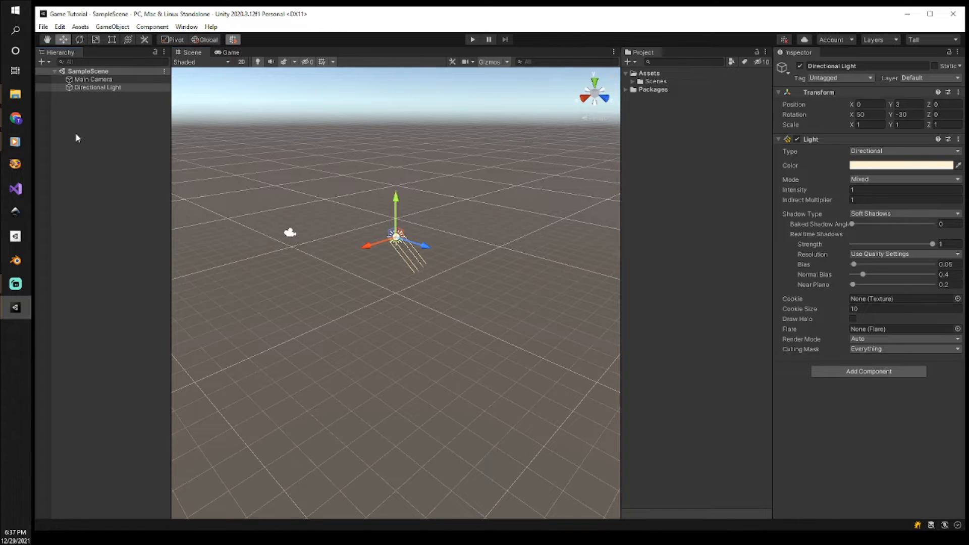
{"action": "right_click", "coordinate": [98, 122]}
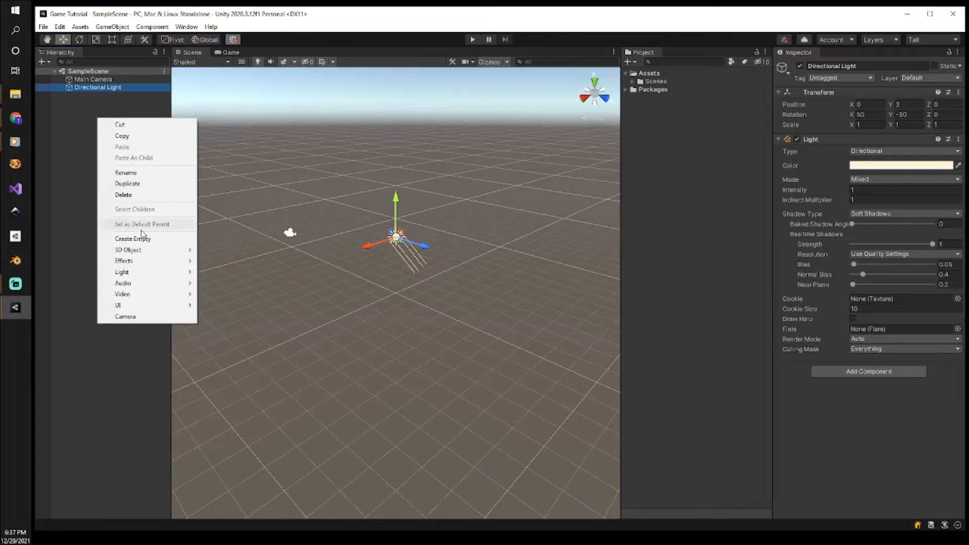
{"action": "mouse_move", "coordinate": [143, 249]}
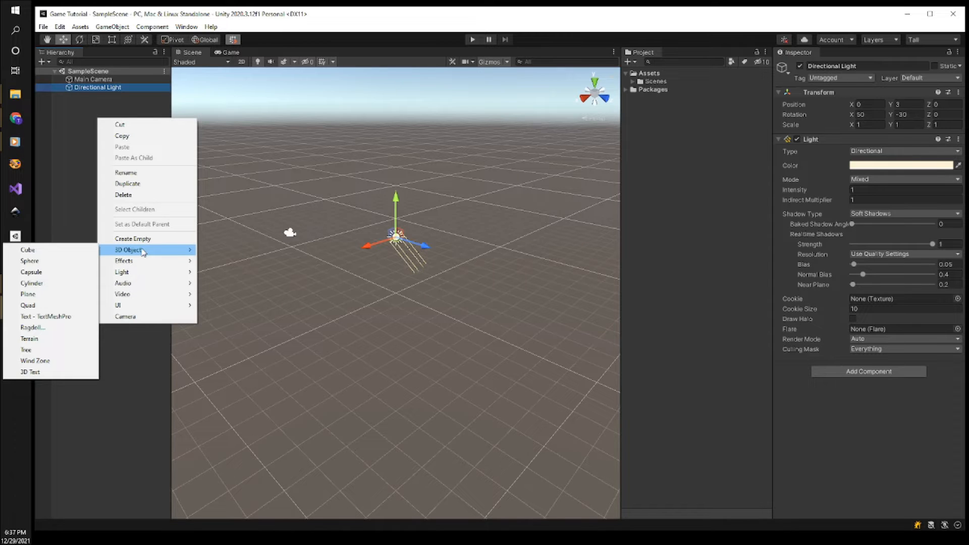
{"action": "left_click", "coordinate": [36, 296]}
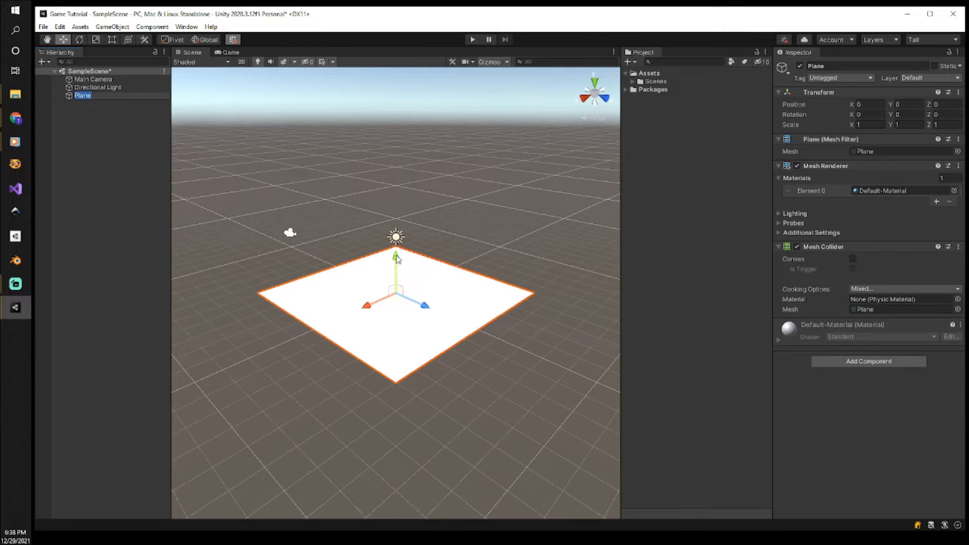
Step: Move the plane along its axes with the Move tool to position X 0, Y 1, Z 1
{"action": "mouse_move", "coordinate": [397, 260]}
{"action": "left_mouse_down"}
{"action": "mouse_move", "coordinate": [397, 196]}
{"action": "mouse_move", "coordinate": [398, 248]}
{"action": "left_mouse_up"}
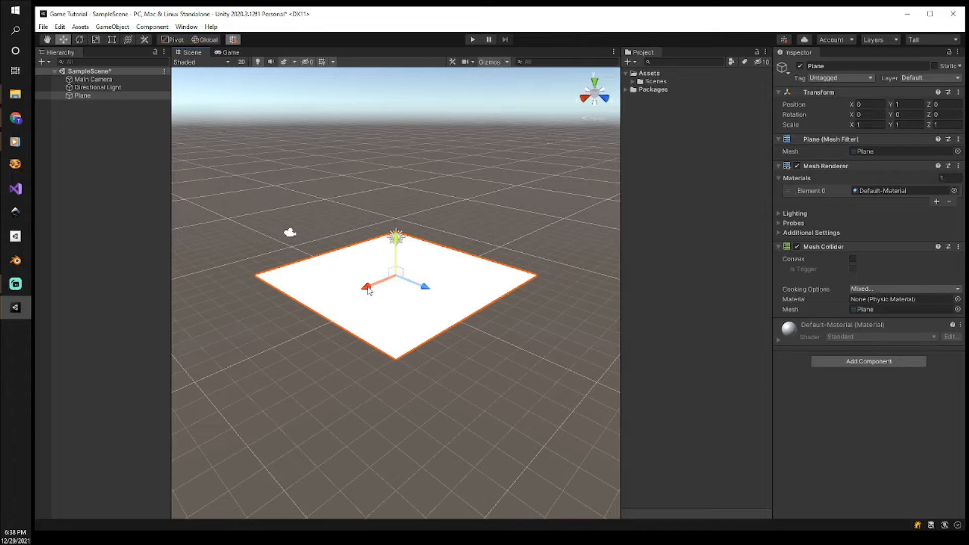
{"action": "left_click_drag", "start_coordinate": [368, 290], "coordinate": [336, 301]}
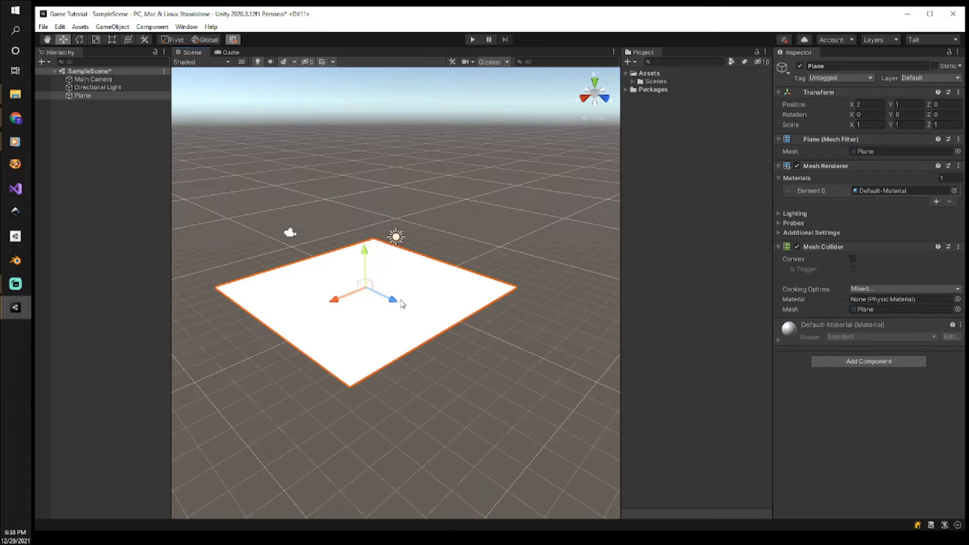
{"action": "mouse_move", "coordinate": [393, 304]}
{"action": "left_mouse_down"}
{"action": "mouse_move", "coordinate": [480, 338]}
{"action": "mouse_move", "coordinate": [412, 303]}
{"action": "left_mouse_up"}
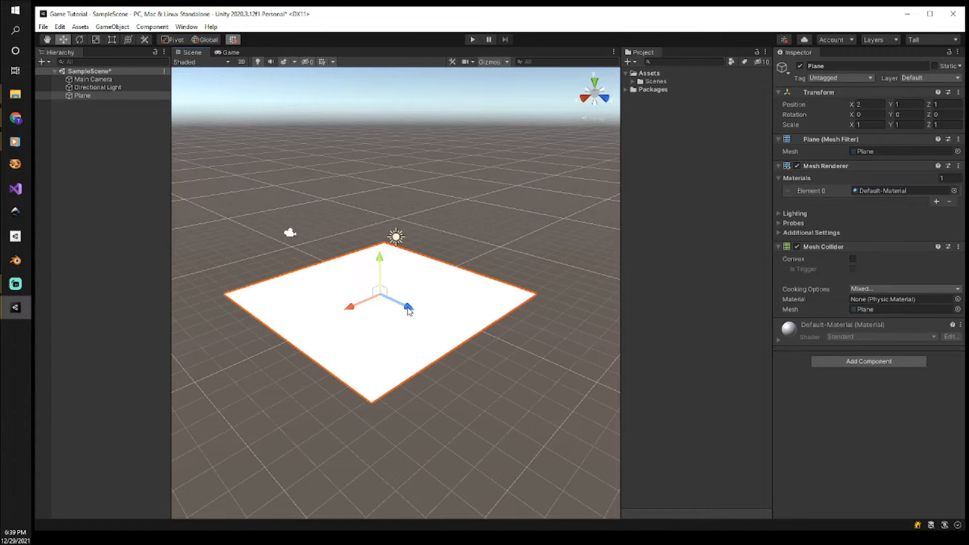
{"action": "left_click_drag", "start_coordinate": [351, 308], "coordinate": [375, 301]}
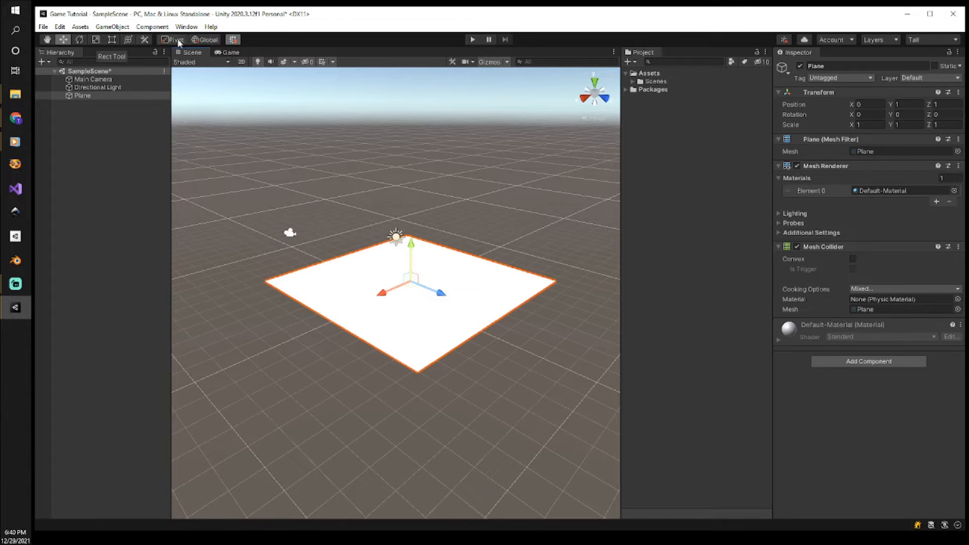
Step: Pan the scene slightly with the Hand tool and try a small Z-axis move of the plane with the Move tool
{"action": "left_click", "coordinate": [48, 40]}
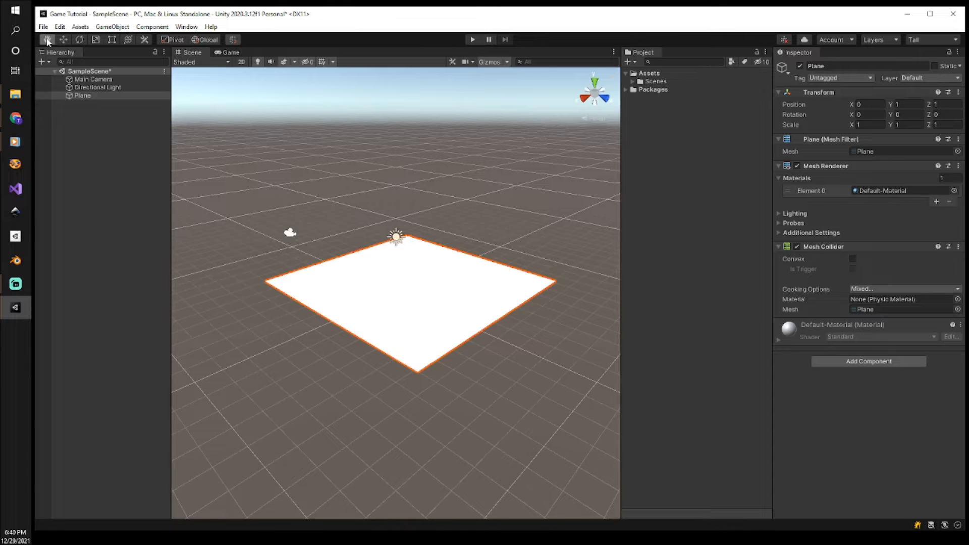
{"action": "mouse_move", "coordinate": [427, 300]}
{"action": "left_mouse_down"}
{"action": "mouse_move", "coordinate": [353, 264]}
{"action": "mouse_move", "coordinate": [454, 307]}
{"action": "mouse_move", "coordinate": [363, 268]}
{"action": "mouse_move", "coordinate": [342, 318]}
{"action": "mouse_move", "coordinate": [361, 420]}
{"action": "mouse_move", "coordinate": [493, 361]}
{"action": "mouse_move", "coordinate": [424, 264]}
{"action": "mouse_move", "coordinate": [331, 310]}
{"action": "mouse_move", "coordinate": [434, 357]}
{"action": "mouse_move", "coordinate": [417, 311]}
{"action": "mouse_move", "coordinate": [392, 316]}
{"action": "mouse_move", "coordinate": [409, 325]}
{"action": "mouse_move", "coordinate": [433, 311]}
{"action": "mouse_move", "coordinate": [420, 309]}
{"action": "left_mouse_up"}
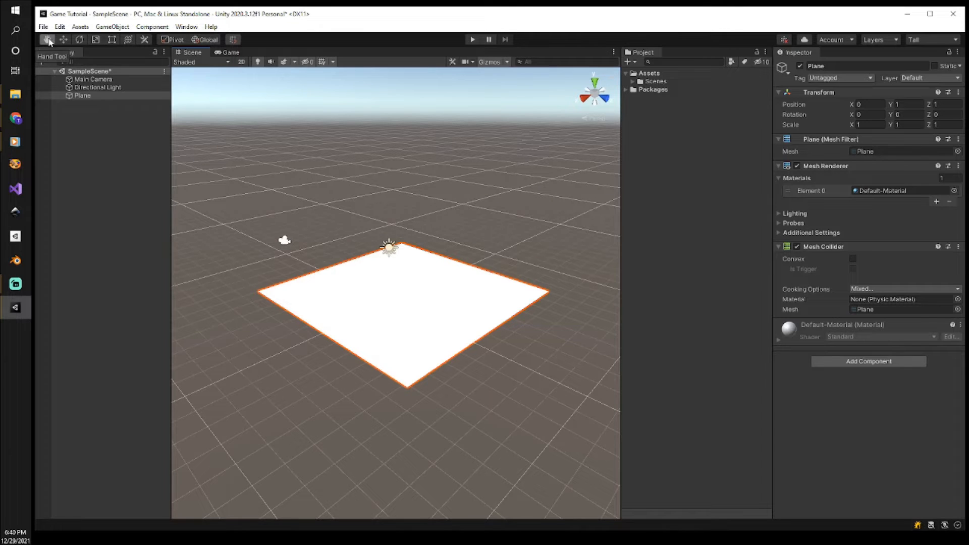
{"action": "left_click", "coordinate": [64, 40]}
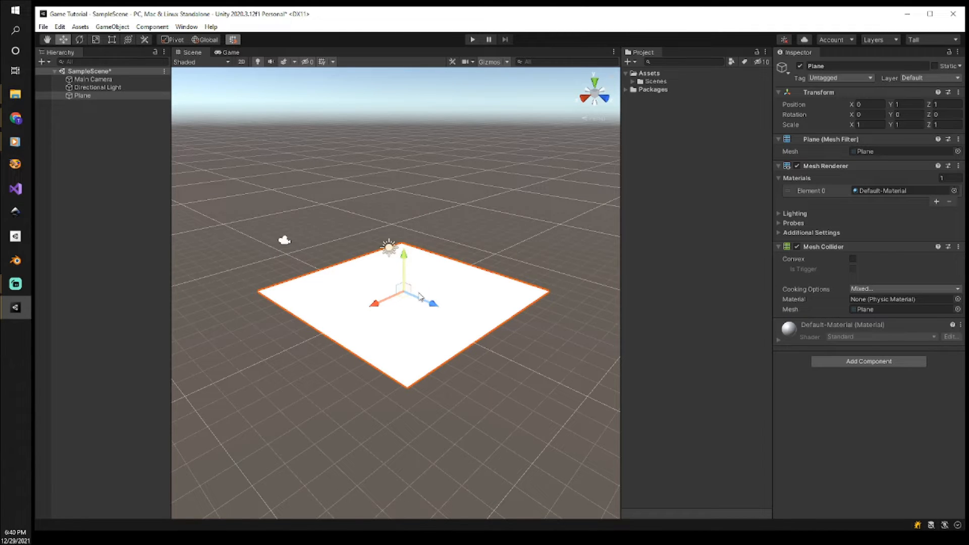
{"action": "mouse_move", "coordinate": [432, 306]}
{"action": "left_mouse_down"}
{"action": "mouse_move", "coordinate": [394, 284]}
{"action": "mouse_move", "coordinate": [426, 305]}
{"action": "left_mouse_up"}
Step: Rotate the plane freely with the Rotate tool to about X 1.7, Y 0.2, Z -2.5
{"action": "left_click", "coordinate": [80, 40]}
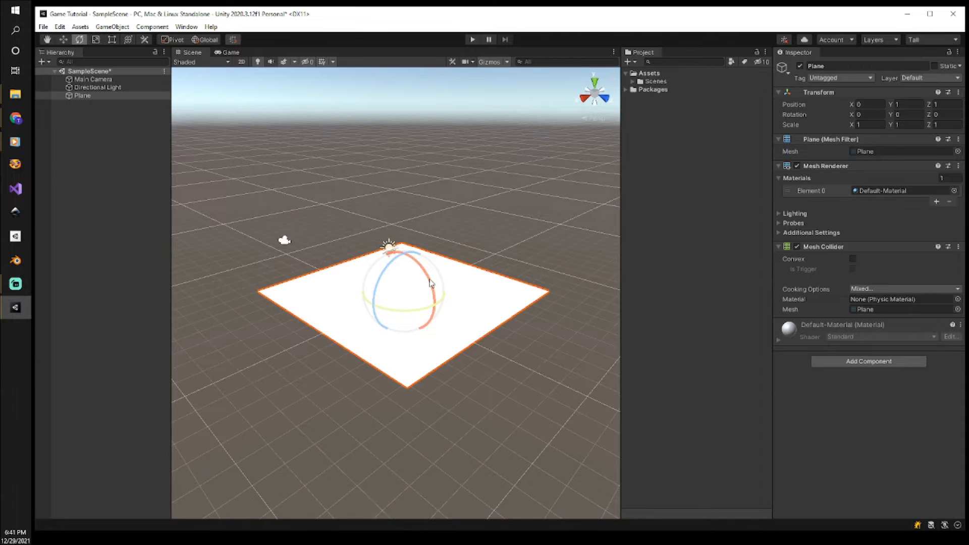
{"action": "left_click_drag", "start_coordinate": [430, 283], "coordinate": [416, 307]}
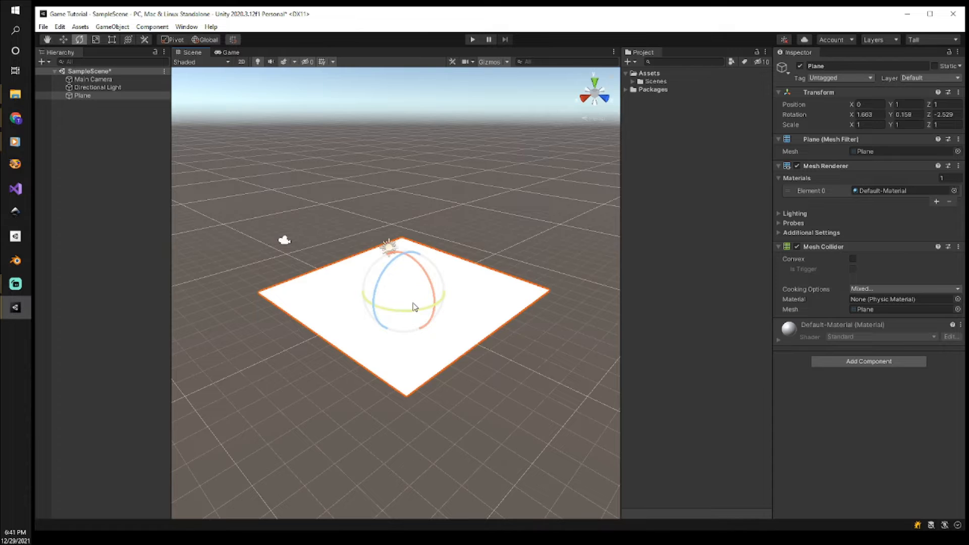
Step: Set the plane's rotation to 0 on the X, Y and Z axes
{"action": "left_click", "coordinate": [866, 114]}
{"action": "type", "text": "0"}
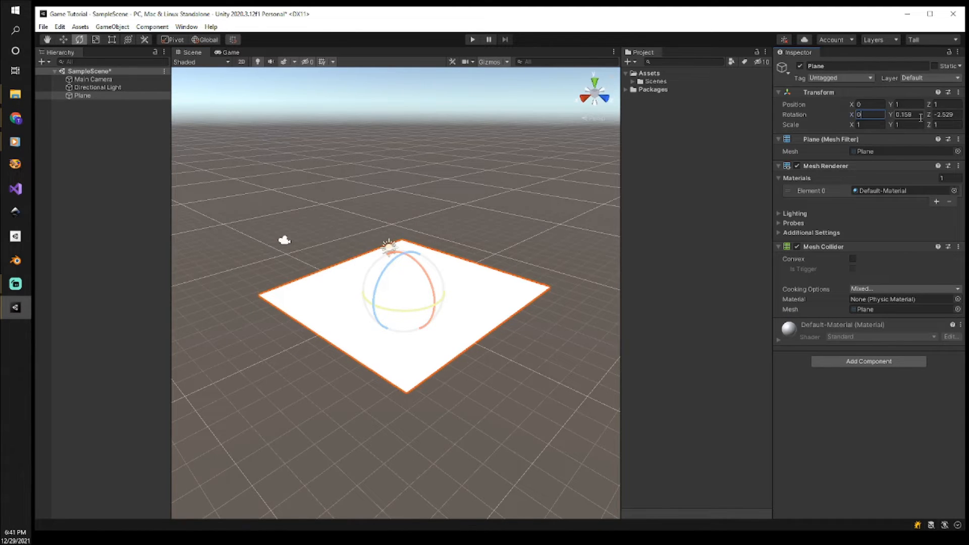
{"action": "type", "text": "0"}
{"action": "left_click", "coordinate": [960, 115]}
{"action": "type", "text": "0"}
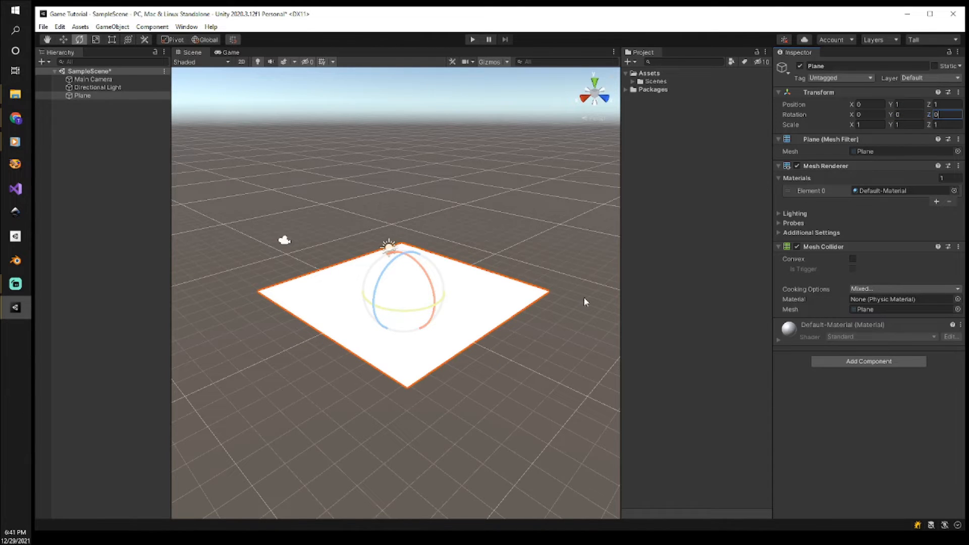
Step: Try the Scale tool on the plane, along X to about 1.35 and uniformly to about 1.42, undoing each change
{"action": "left_click", "coordinate": [96, 40]}
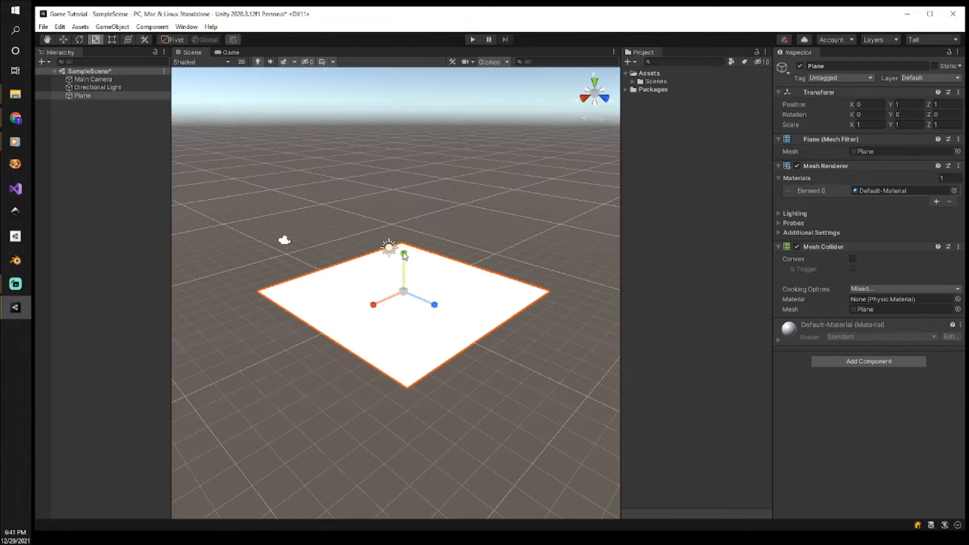
{"action": "mouse_move", "coordinate": [373, 307]}
{"action": "left_mouse_down"}
{"action": "mouse_move", "coordinate": [320, 329]}
{"action": "mouse_move", "coordinate": [383, 301]}
{"action": "mouse_move", "coordinate": [362, 309]}
{"action": "left_mouse_up"}
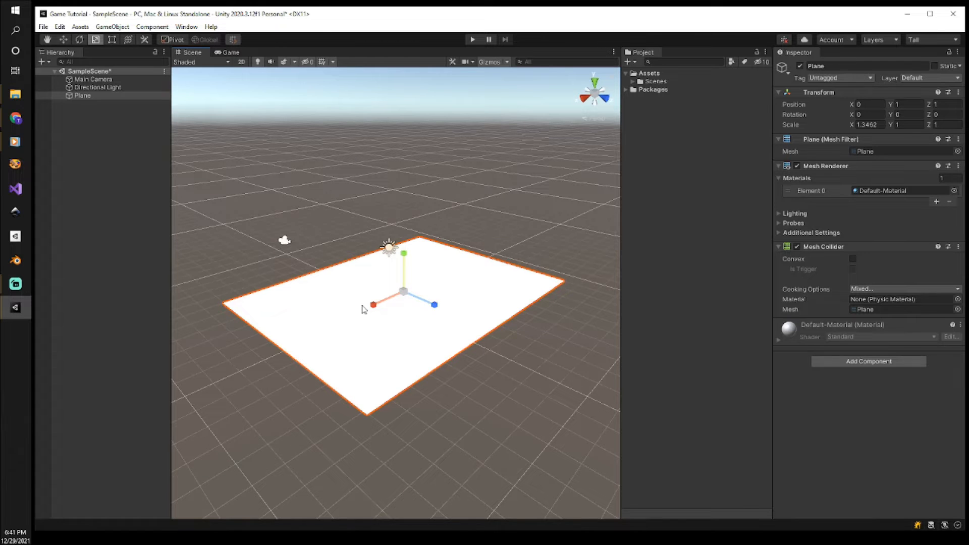
{"action": "key", "text": "ctrl+z"}
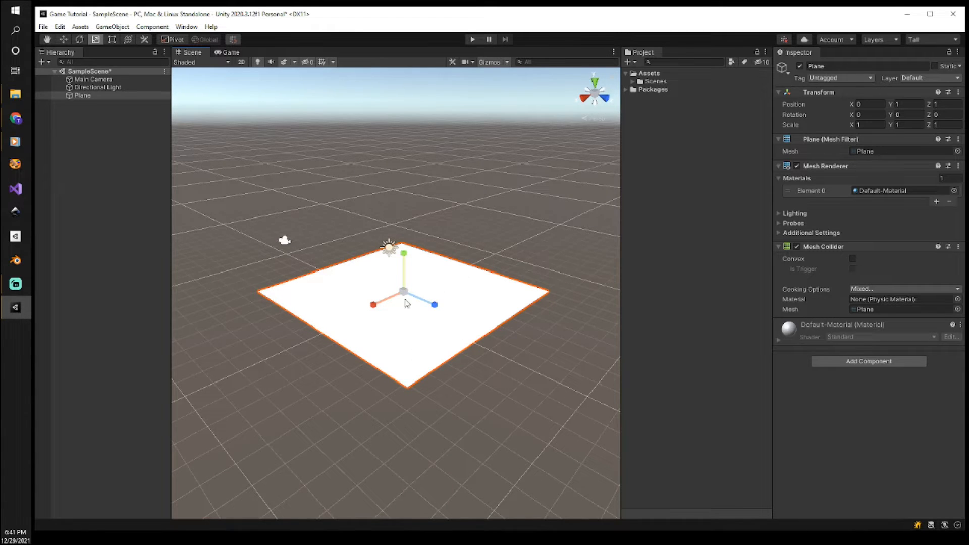
{"action": "left_click_drag", "start_coordinate": [406, 295], "coordinate": [434, 293]}
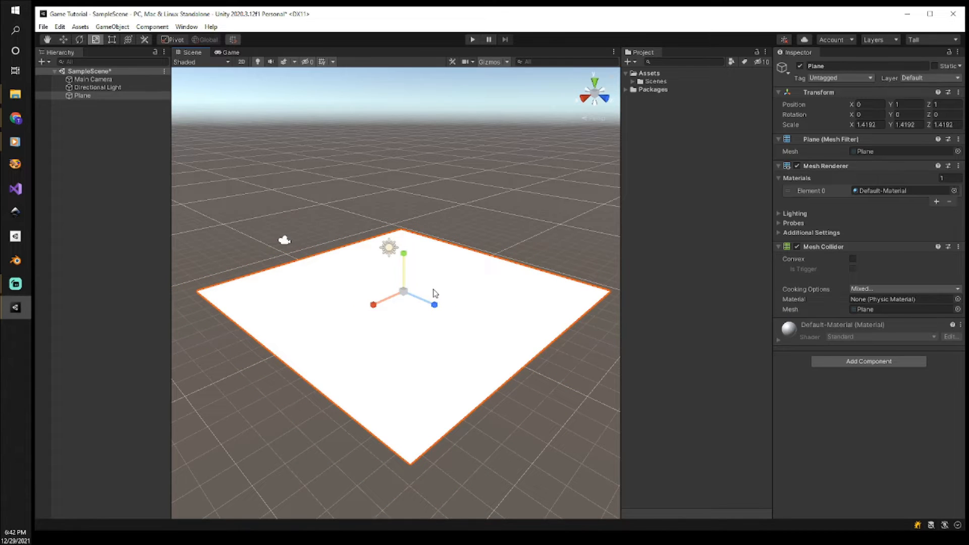
{"action": "key", "text": "ctrl+z"}
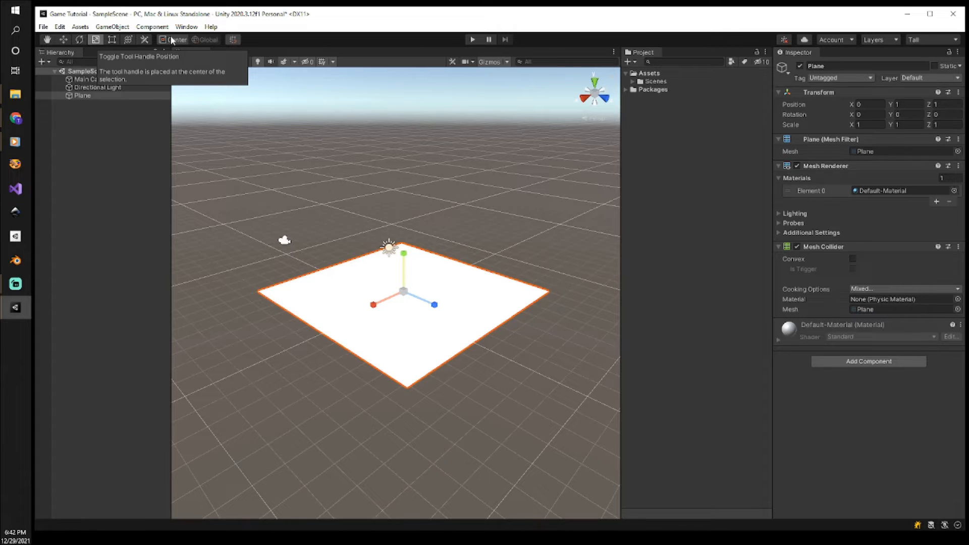
Step: Activate the Move tool with the handle position set to Pivot, and reselect the plane
{"action": "key", "text": "w"}
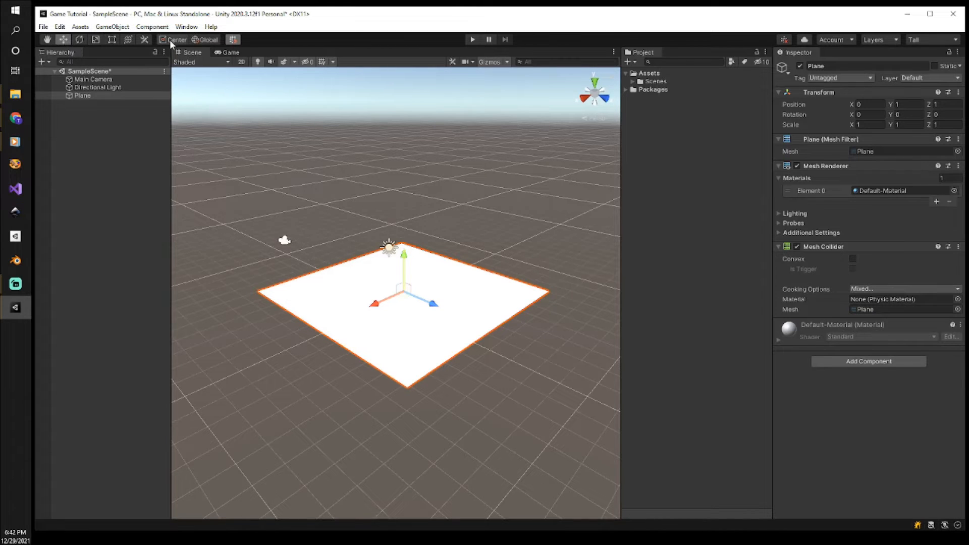
{"action": "left_click", "coordinate": [169, 38]}
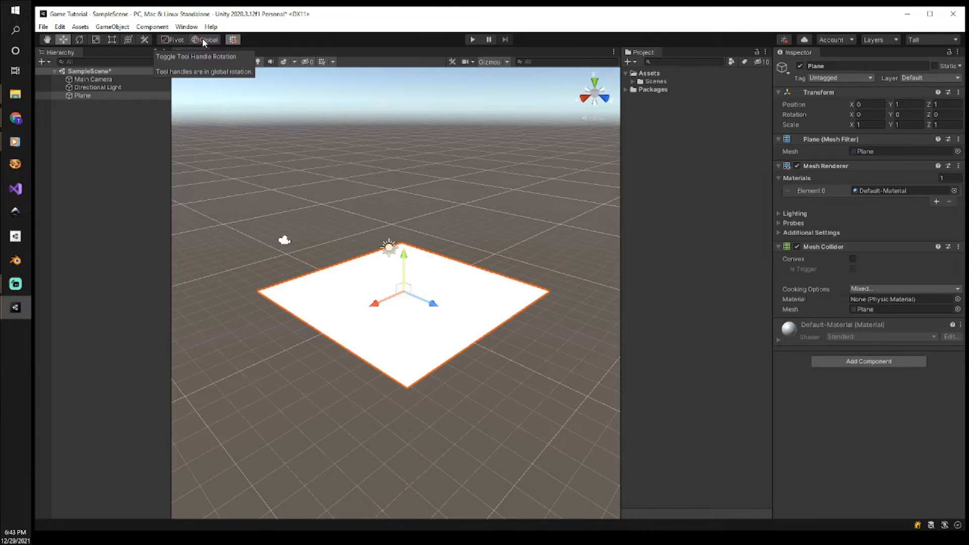
{"action": "left_click", "coordinate": [343, 210]}
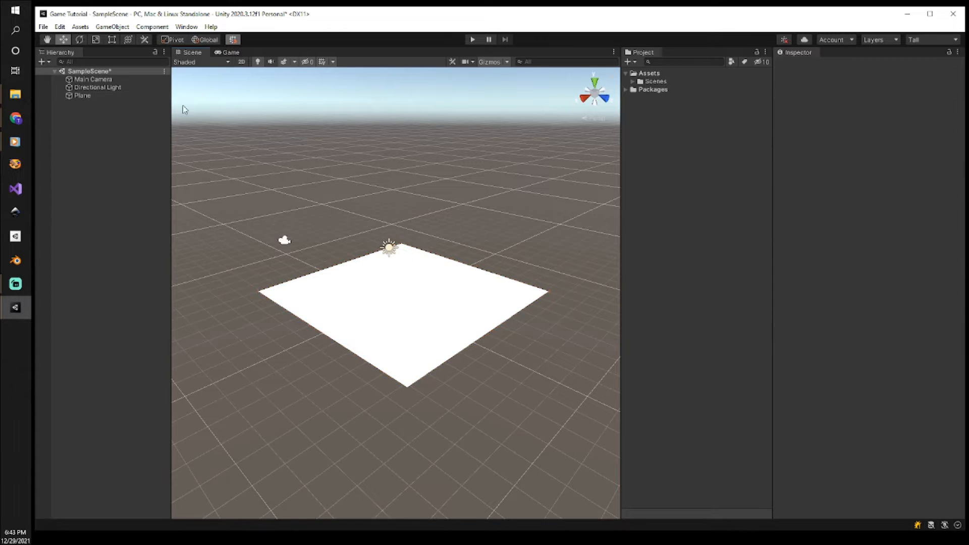
{"action": "left_click", "coordinate": [396, 279]}
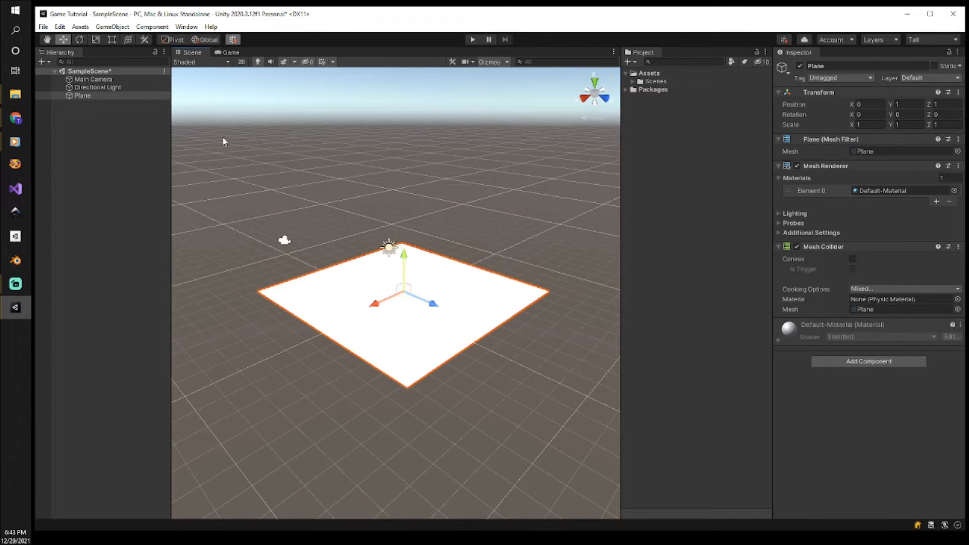
Step: Rotate the plane about its Z axis to about -26 degrees with the Rotate tool, and deselect it
{"action": "left_click", "coordinate": [79, 39]}
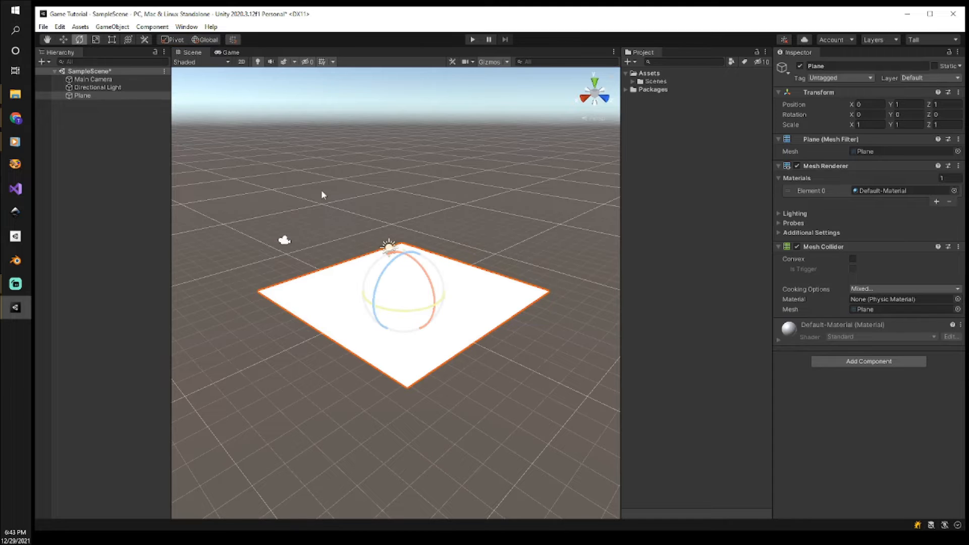
{"action": "left_click_drag", "start_coordinate": [382, 278], "coordinate": [372, 315]}
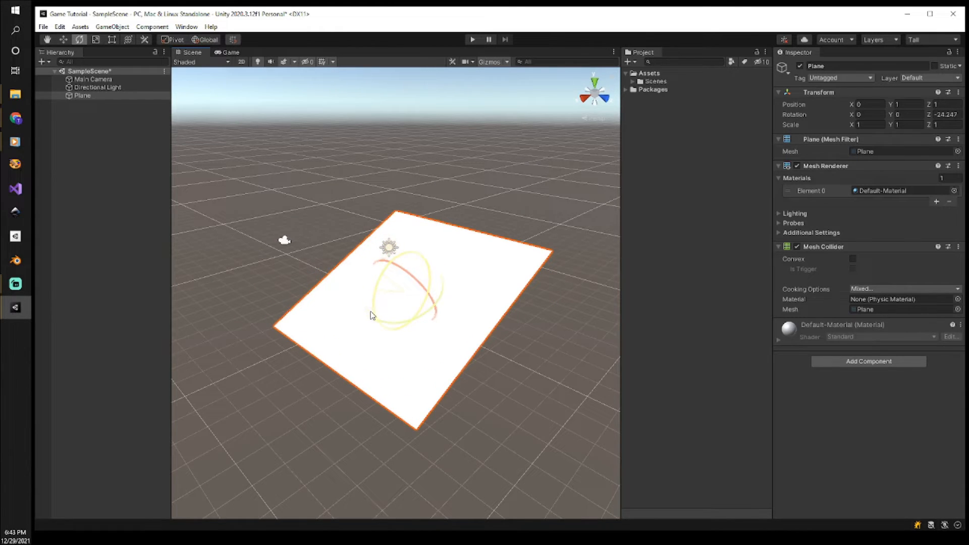
{"action": "left_click", "coordinate": [571, 384]}
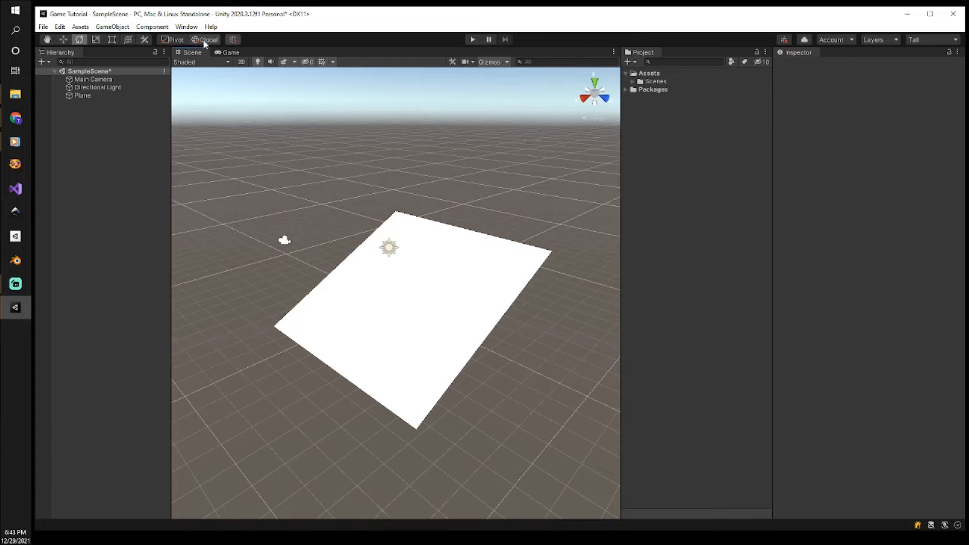
Step: Move the tilted plane along the global axes with the Move tool to position X 0, Y 1, Z 0
{"action": "key", "text": "w"}
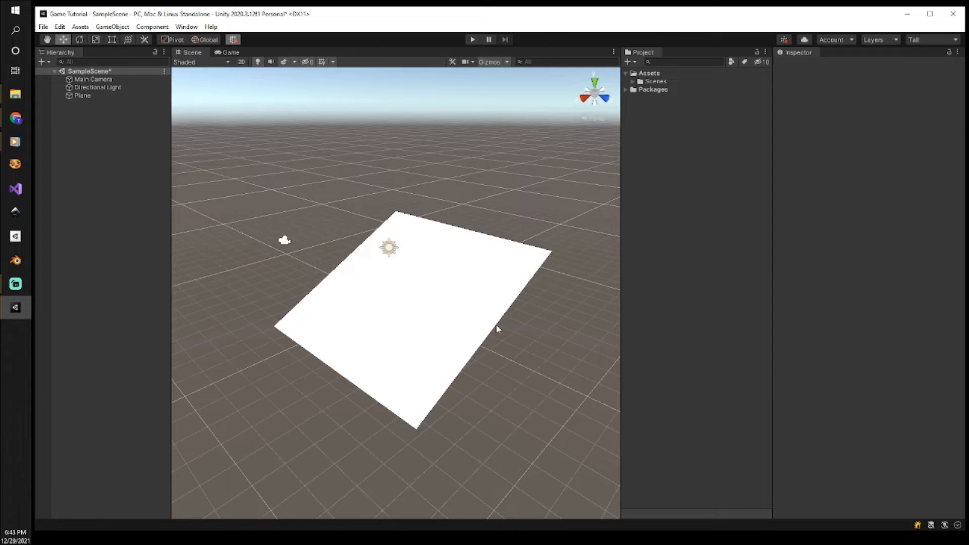
{"action": "left_click", "coordinate": [440, 308]}
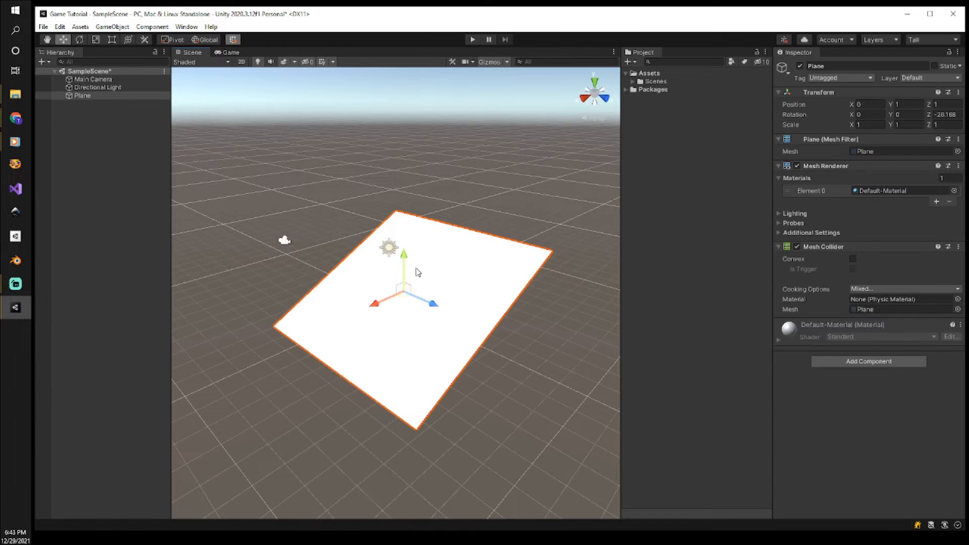
{"action": "mouse_move", "coordinate": [404, 253]}
{"action": "left_mouse_down"}
{"action": "mouse_move", "coordinate": [403, 204]}
{"action": "mouse_move", "coordinate": [403, 259]}
{"action": "left_mouse_up"}
{"action": "left_click_drag", "start_coordinate": [433, 304], "coordinate": [407, 323]}
{"action": "mouse_move", "coordinate": [359, 302]}
{"action": "left_mouse_down"}
{"action": "mouse_move", "coordinate": [465, 266]}
{"action": "mouse_move", "coordinate": [362, 302]}
{"action": "left_mouse_up"}
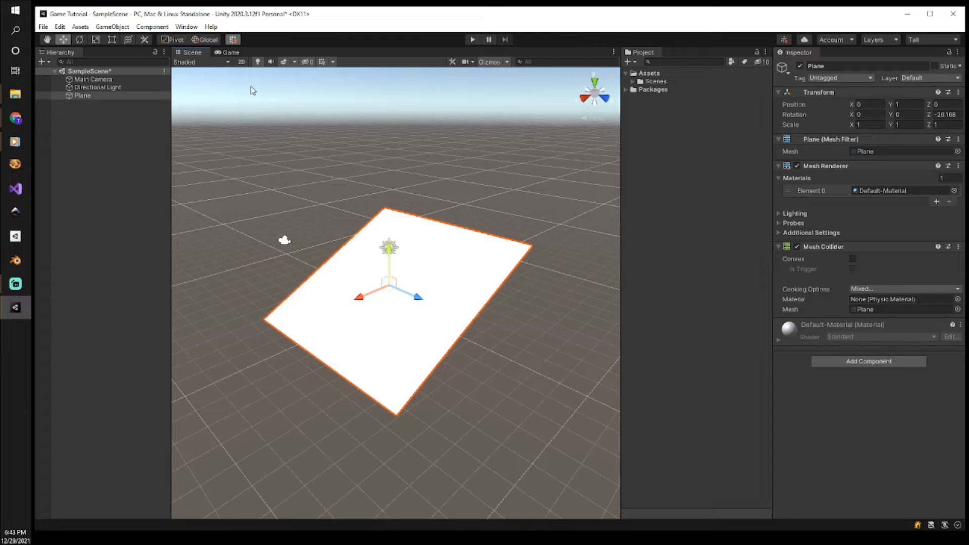
Step: Switch the tool handles to Local and move the plane along its own X and Z axes to about X 0.29, Y 0.86, Z -0.96
{"action": "left_click", "coordinate": [206, 41]}
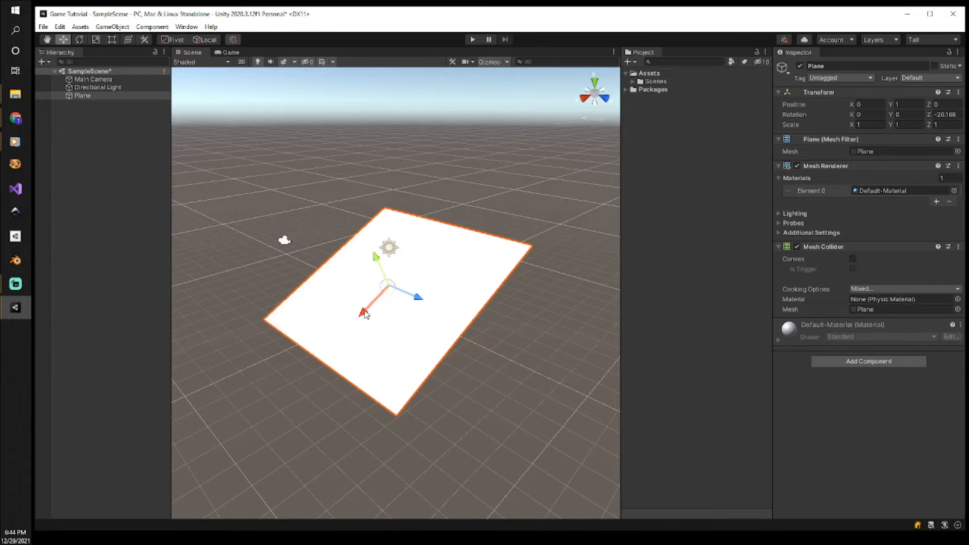
{"action": "mouse_move", "coordinate": [365, 313]}
{"action": "left_mouse_down"}
{"action": "mouse_move", "coordinate": [490, 230]}
{"action": "mouse_move", "coordinate": [352, 334]}
{"action": "mouse_move", "coordinate": [418, 252]}
{"action": "mouse_move", "coordinate": [366, 323]}
{"action": "left_mouse_up"}
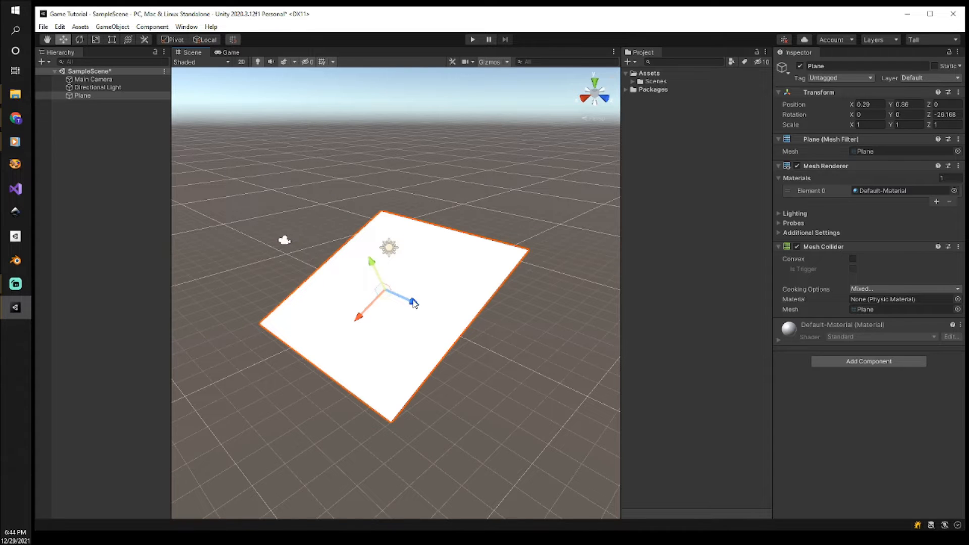
{"action": "mouse_move", "coordinate": [413, 302]}
{"action": "left_mouse_down"}
{"action": "mouse_move", "coordinate": [353, 282]}
{"action": "mouse_move", "coordinate": [411, 318]}
{"action": "mouse_move", "coordinate": [397, 308]}
{"action": "left_mouse_up"}
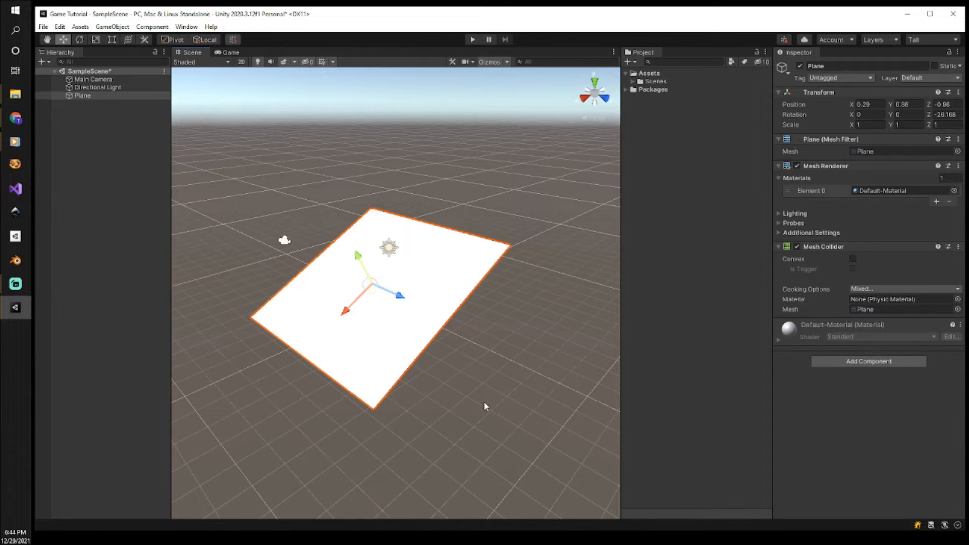
Step: Return the tool handles to Global, set the plane's Z rotation to 0, and deselect it
{"action": "left_click", "coordinate": [203, 40]}
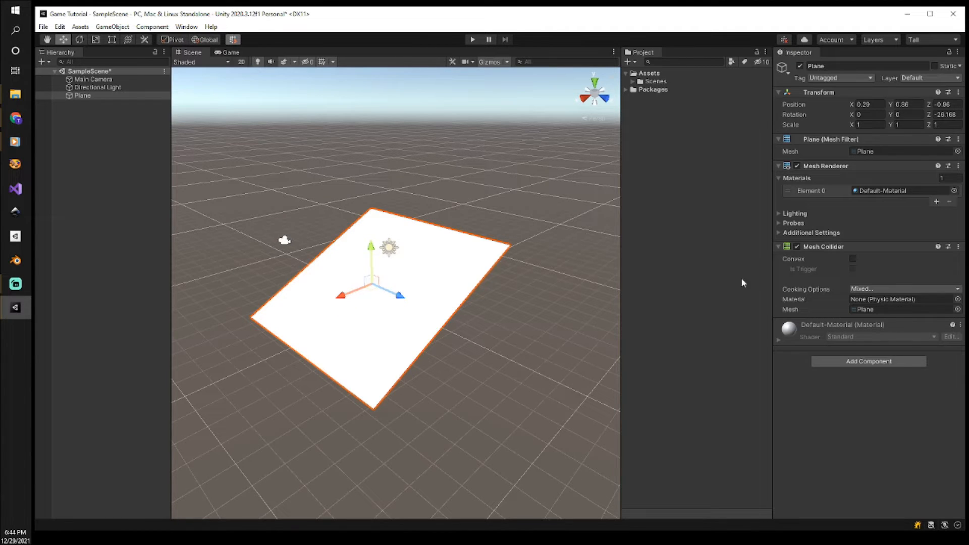
{"action": "left_click", "coordinate": [963, 115]}
{"action": "type", "text": "0"}
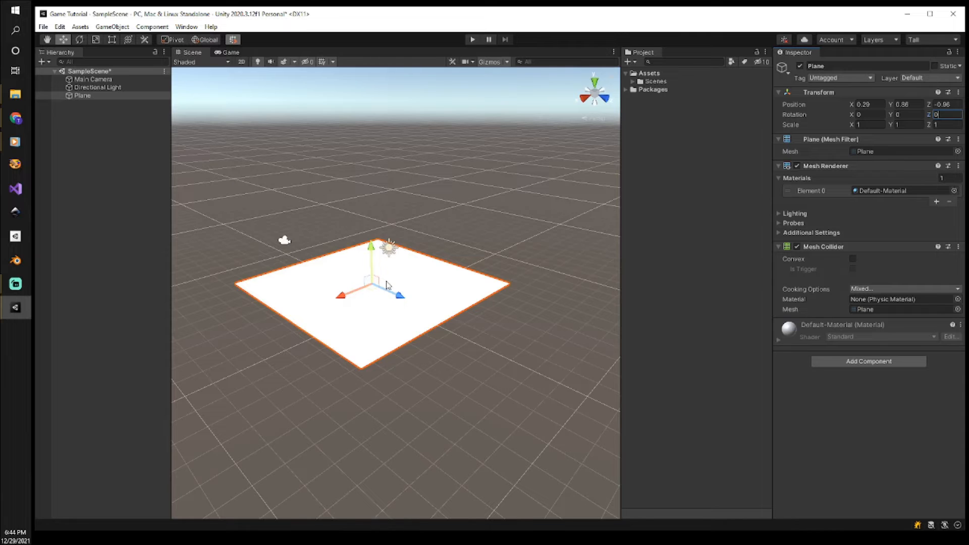
{"action": "left_click", "coordinate": [948, 123]}
{"action": "left_click", "coordinate": [469, 196]}
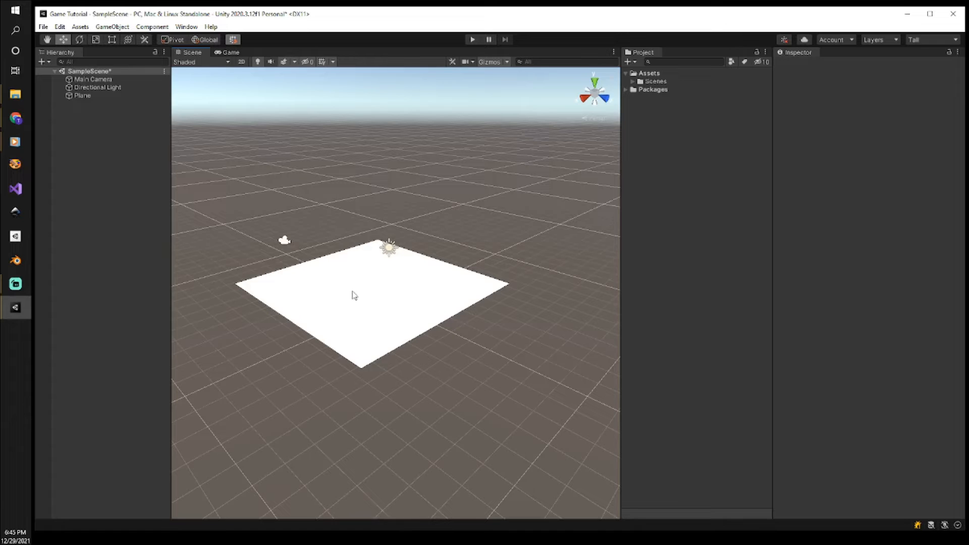
Step: Look at the contents of the Scenes folder in the project assets, and collapse it again
{"action": "left_click", "coordinate": [370, 294]}
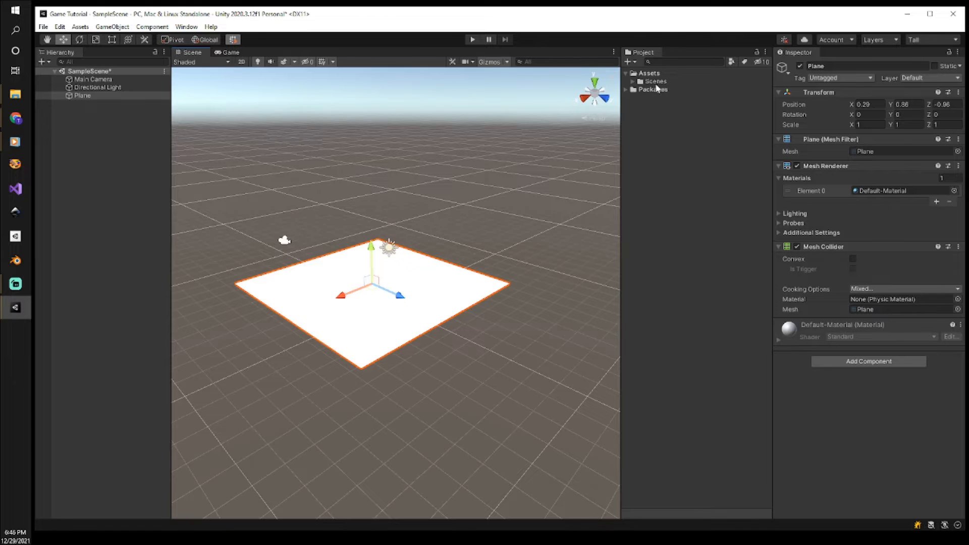
{"action": "left_click", "coordinate": [633, 82]}
{"action": "left_click", "coordinate": [634, 85]}
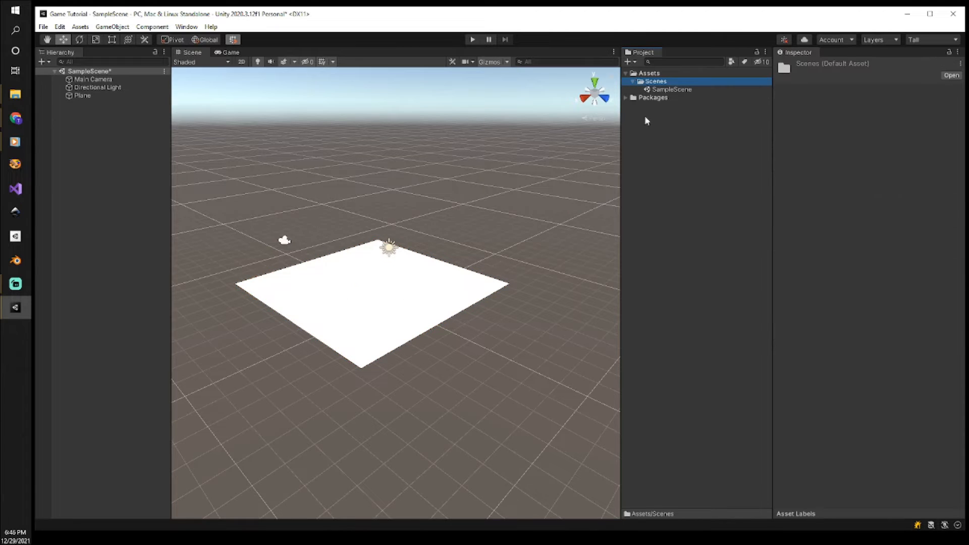
{"action": "left_click", "coordinate": [633, 83]}
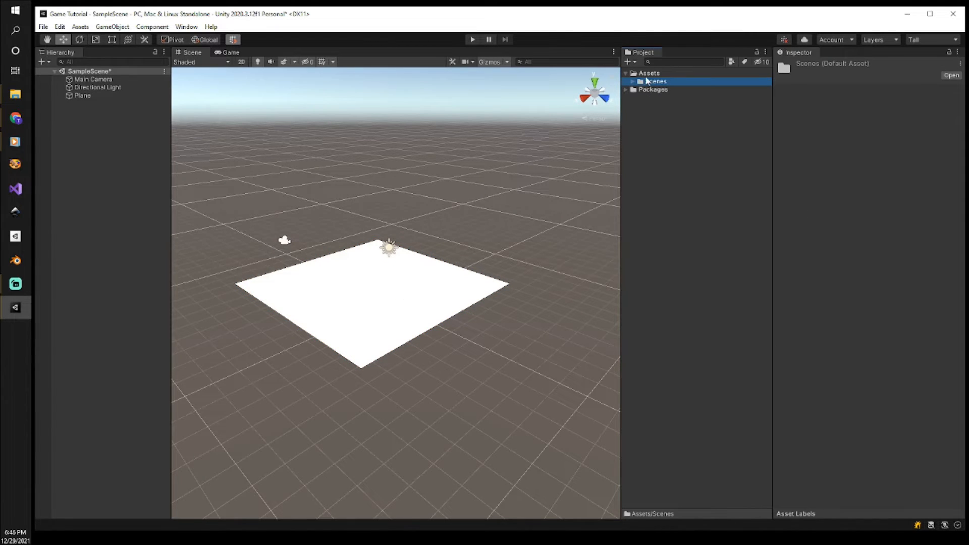
Step: Create a folder named Materials inside the Assets folder
{"action": "left_click", "coordinate": [646, 75]}
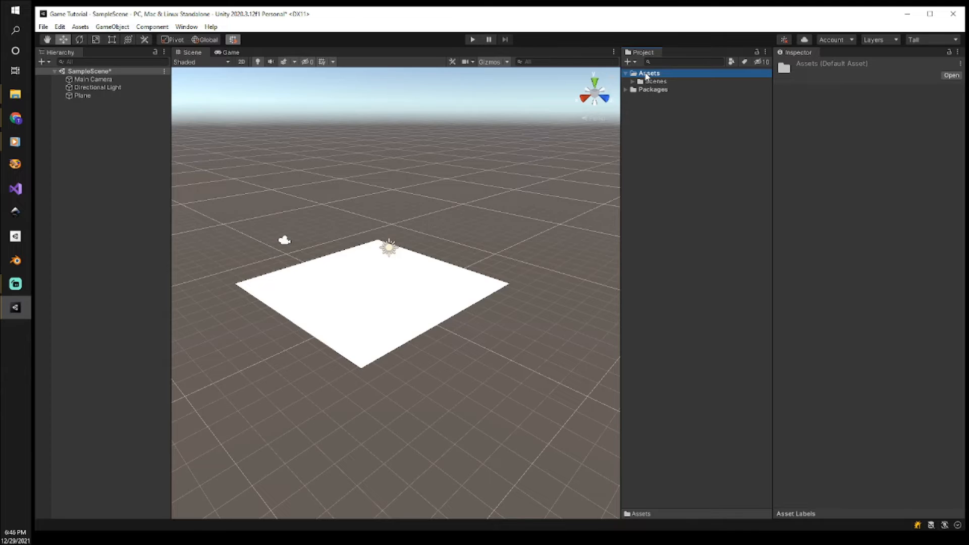
{"action": "right_click", "coordinate": [647, 76]}
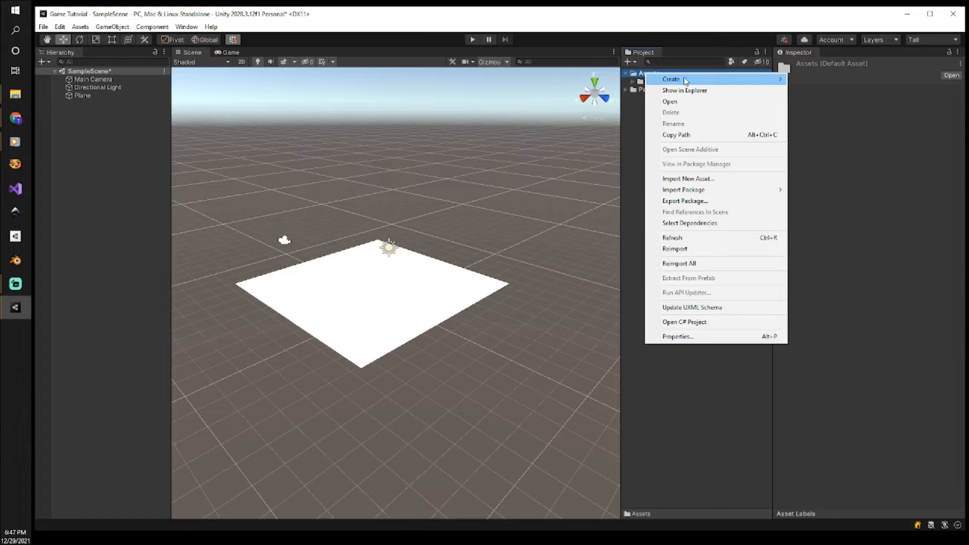
{"action": "mouse_move", "coordinate": [685, 81]}
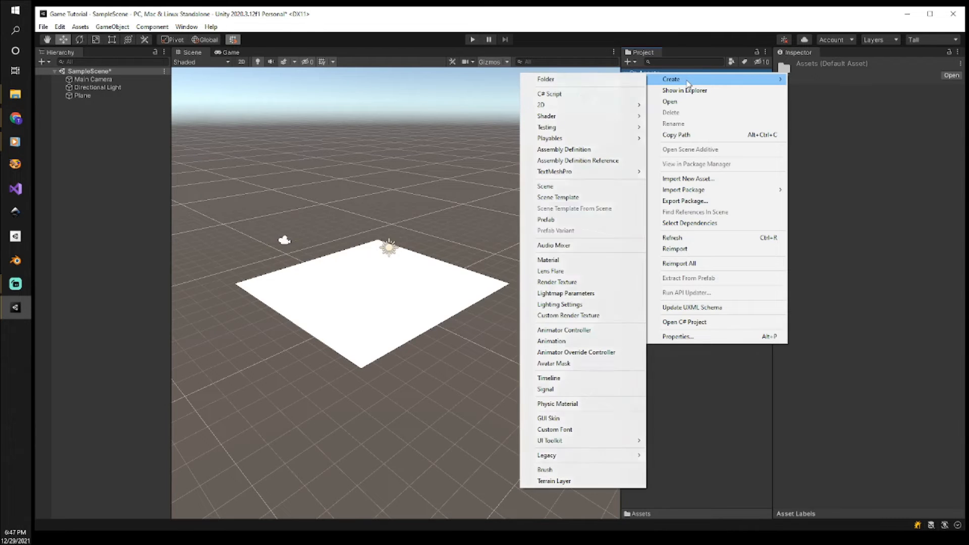
{"action": "left_click", "coordinate": [587, 81]}
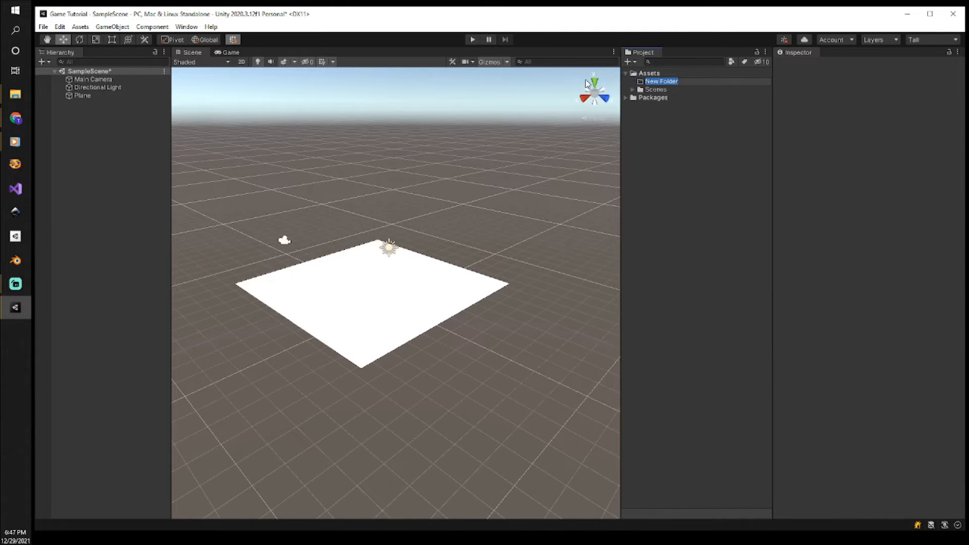
{"action": "type", "text": "Materials"}
{"action": "key", "text": "Return"}
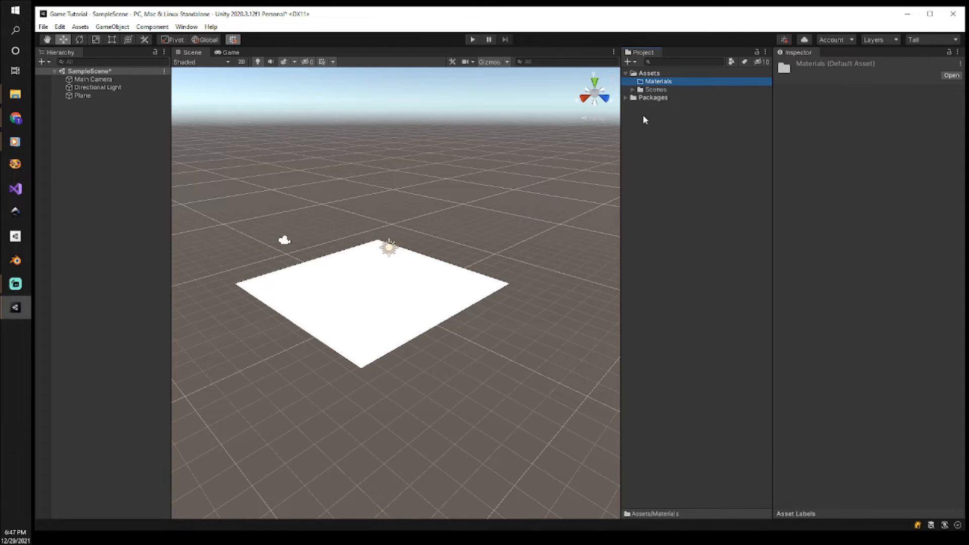
Step: Create a folder named Images inside the Assets folder
{"action": "left_click", "coordinate": [652, 74]}
{"action": "right_click", "coordinate": [652, 75]}
{"action": "mouse_move", "coordinate": [677, 84]}
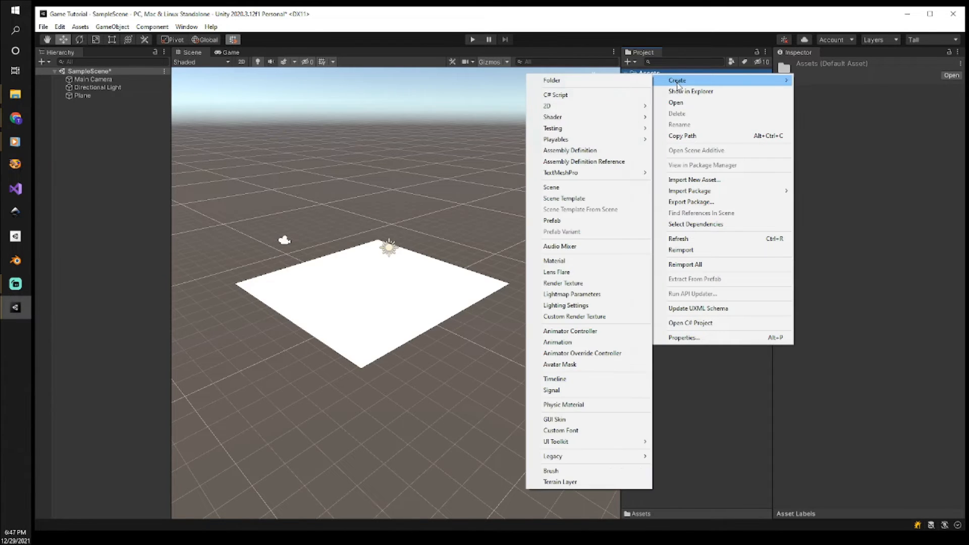
{"action": "left_click", "coordinate": [604, 81]}
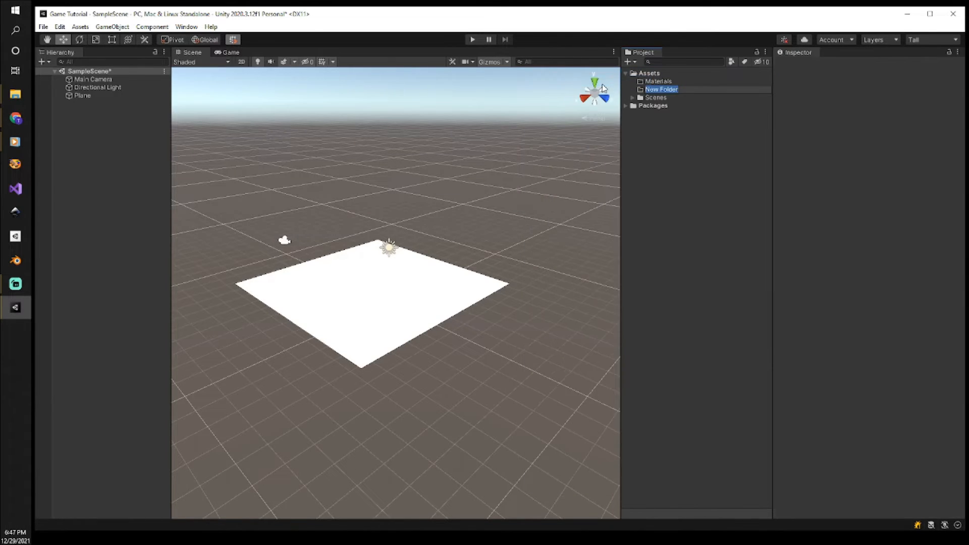
{"action": "type", "text": "Images"}
{"action": "key", "text": "Return"}
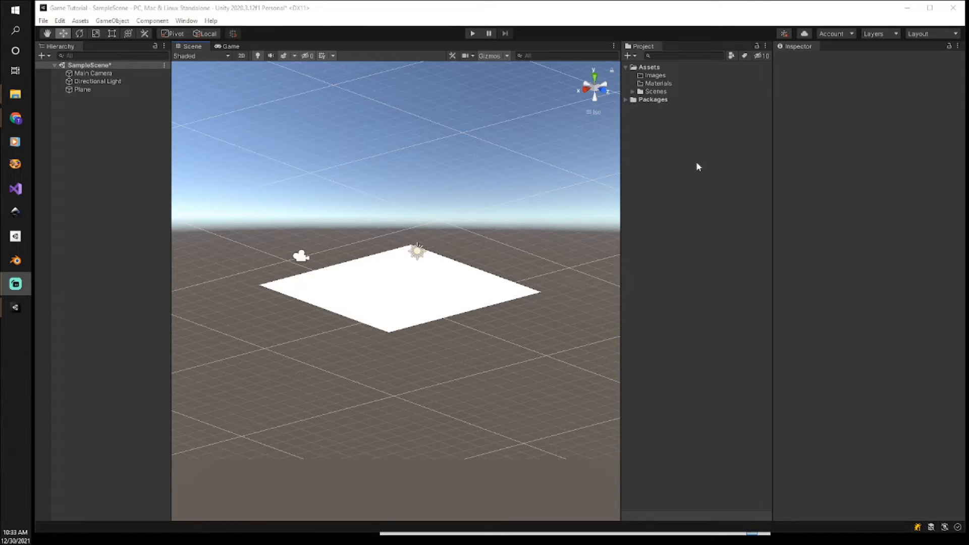
Step: Create a material named BlueGrid inside the Materials folder
{"action": "left_click", "coordinate": [664, 83]}
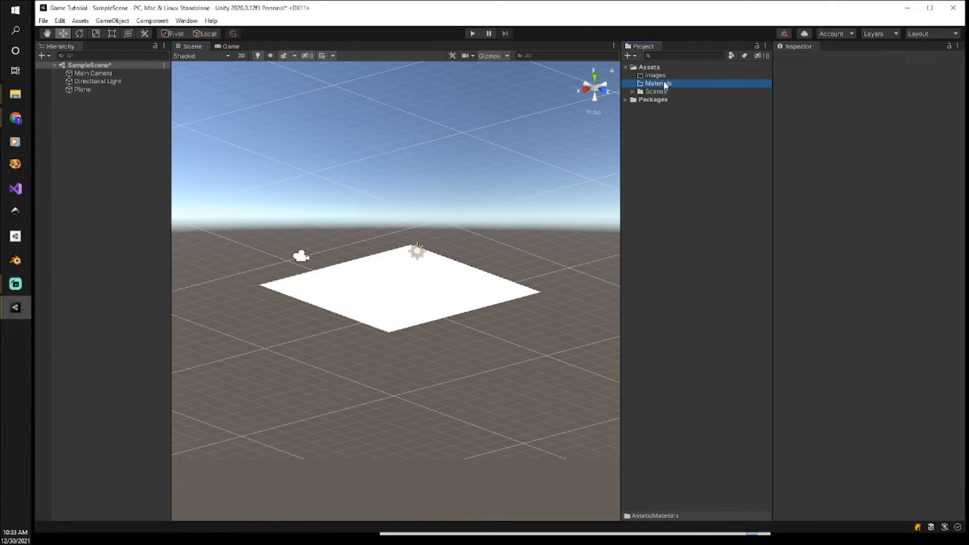
{"action": "right_click", "coordinate": [665, 85]}
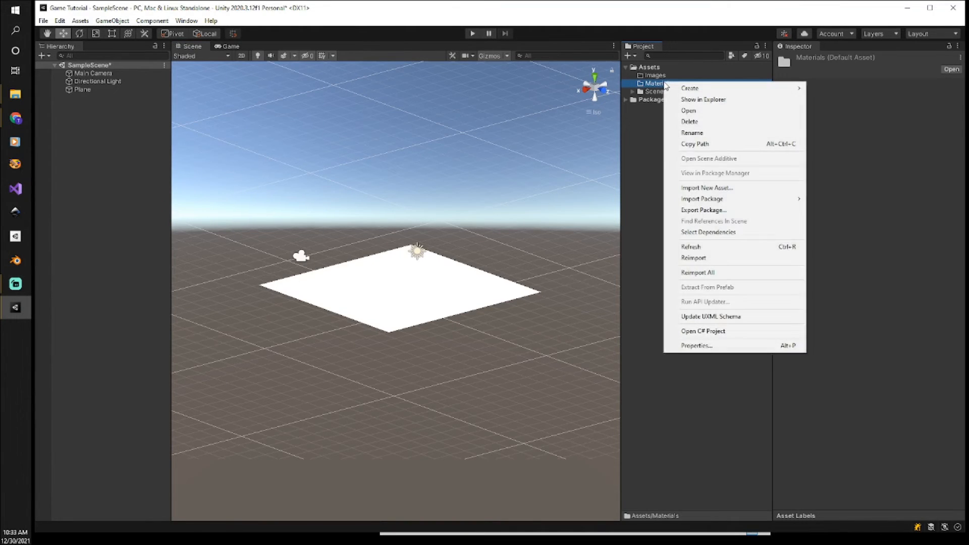
{"action": "mouse_move", "coordinate": [715, 95]}
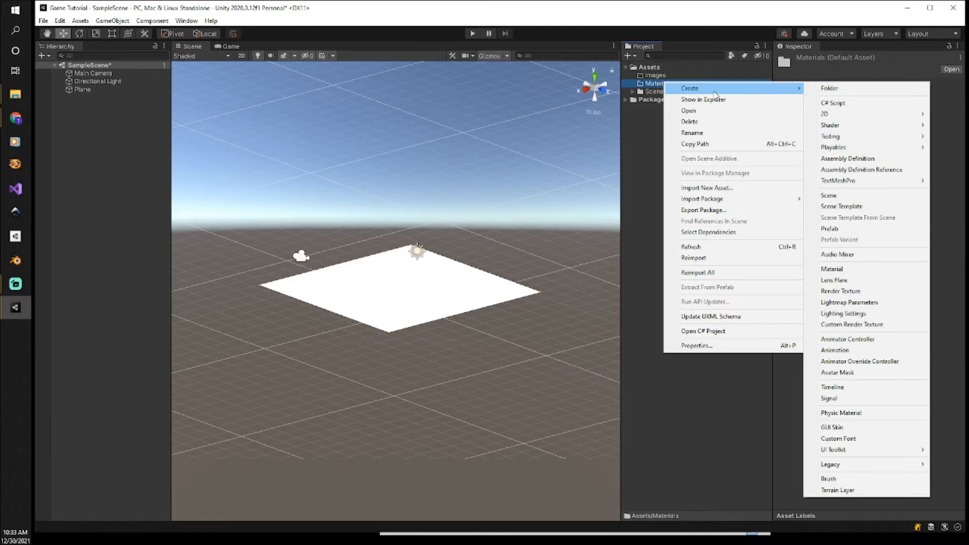
{"action": "left_click", "coordinate": [853, 268]}
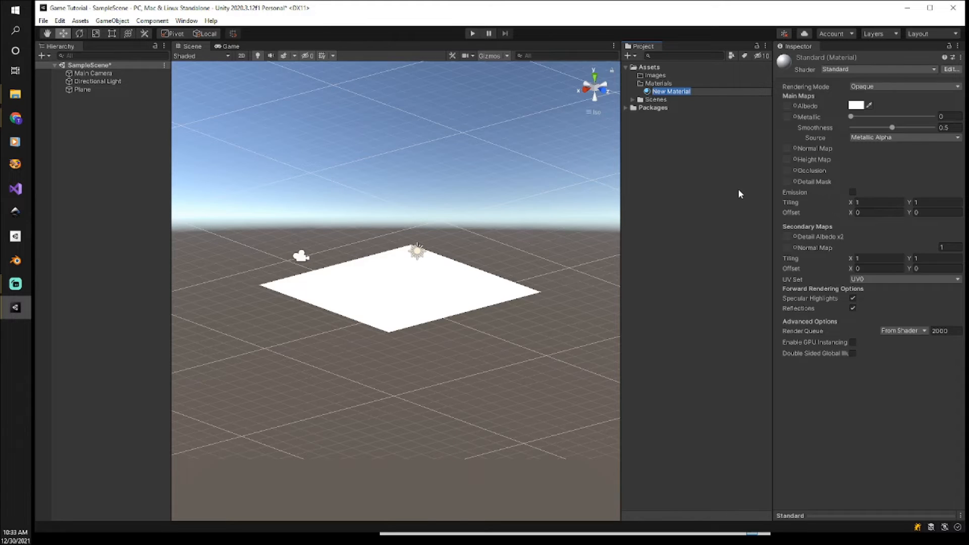
{"action": "type", "text": "BlueGrid"}
{"action": "key", "text": "Return"}
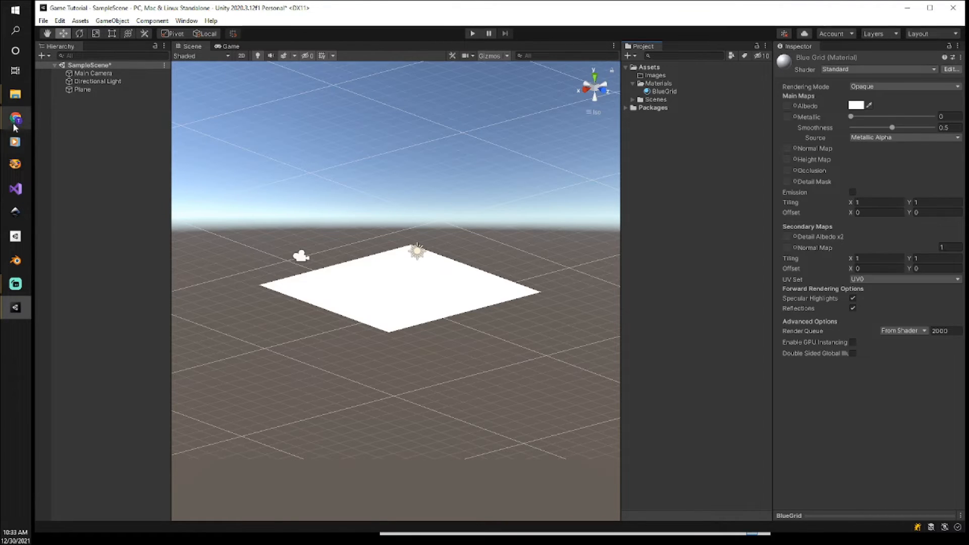
Step: Import BlueRect.png from the Tutorial samples folder in File Explorer into the project's Images folder
{"action": "left_click", "coordinate": [15, 93]}
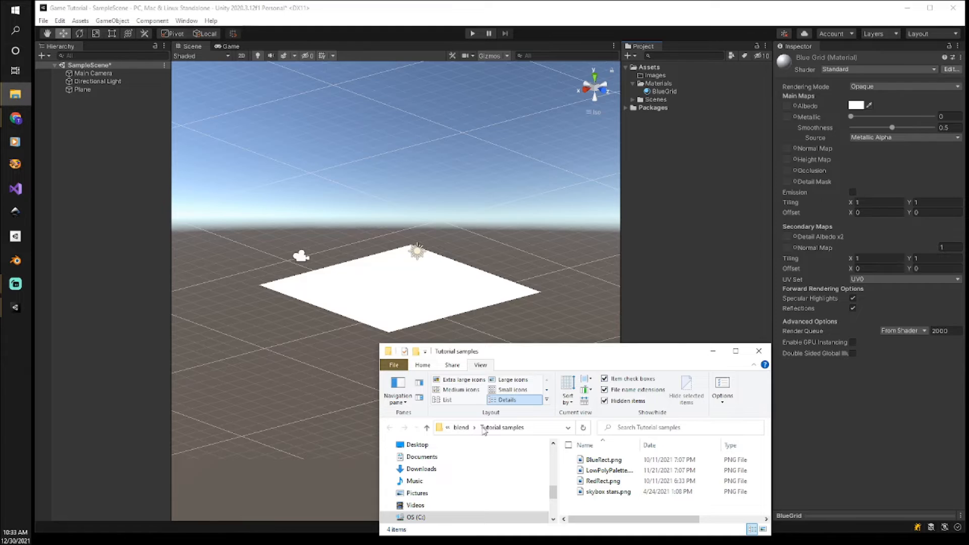
{"action": "left_click", "coordinate": [600, 464]}
{"action": "left_click_drag", "start_coordinate": [601, 463], "coordinate": [658, 78]}
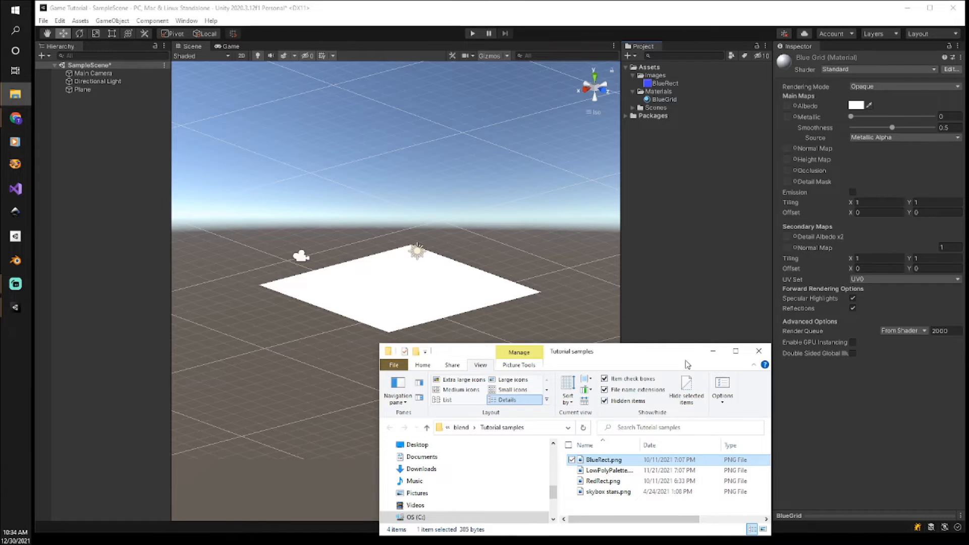
{"action": "left_click_drag", "start_coordinate": [682, 354], "coordinate": [681, 362]}
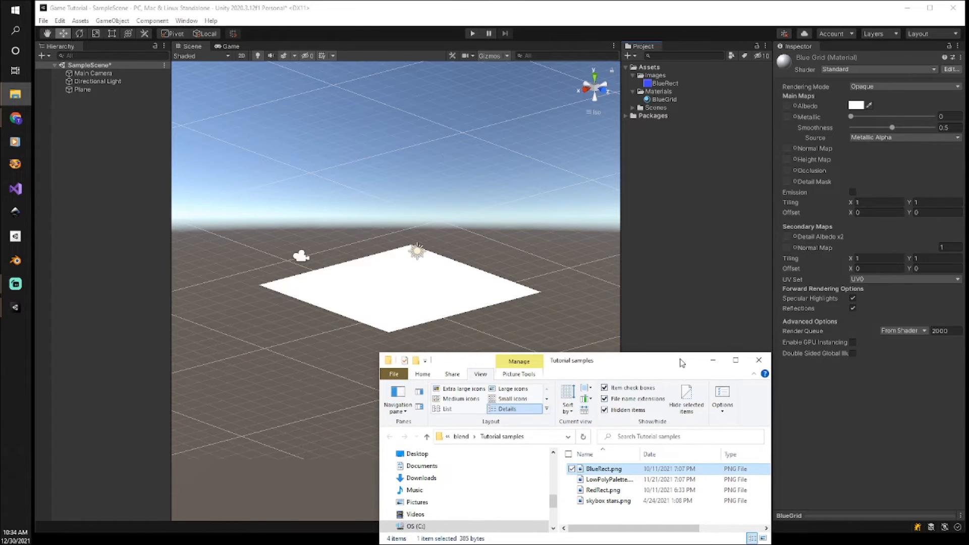
Step: Back in Unity, assign the BlueRect image as the Albedo texture of the BlueGrid material
{"action": "left_click", "coordinate": [681, 13]}
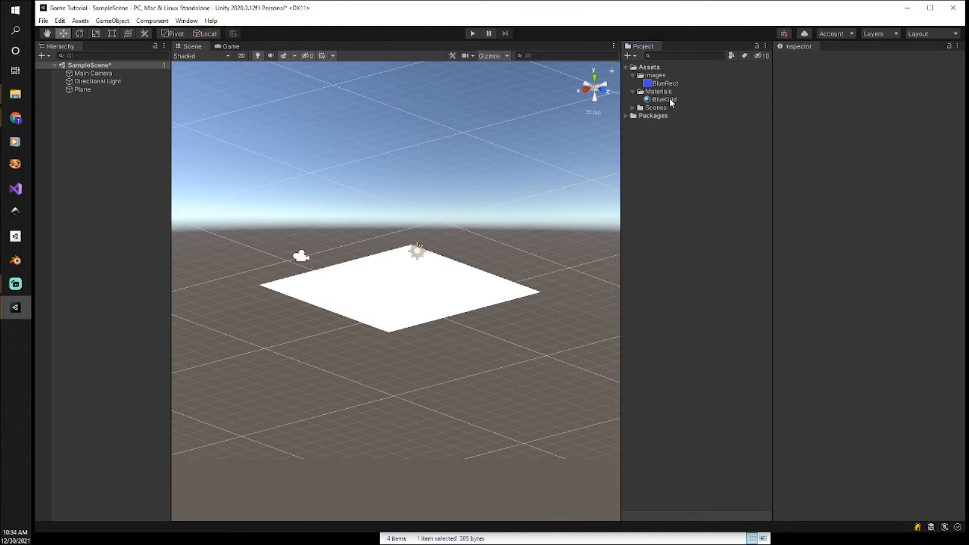
{"action": "left_click", "coordinate": [666, 99]}
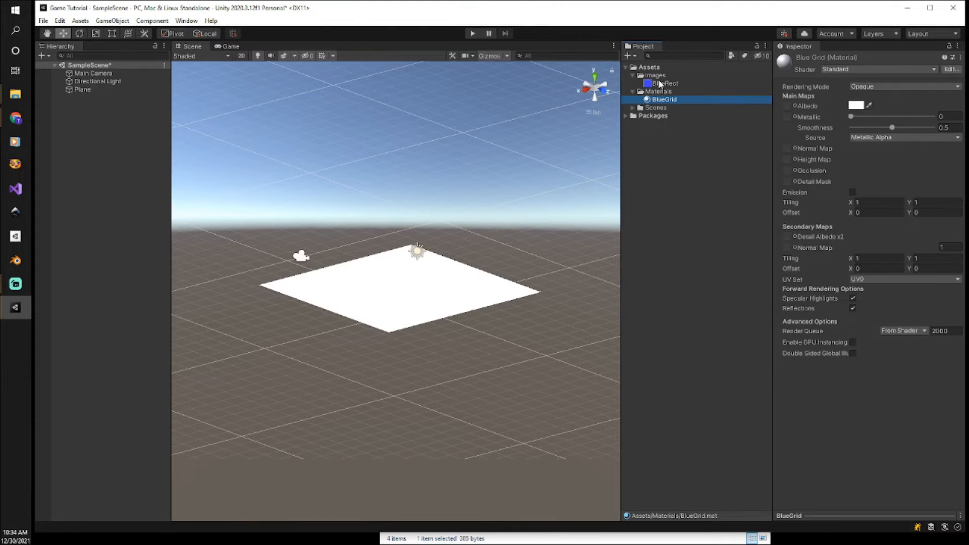
{"action": "left_click_drag", "start_coordinate": [660, 84], "coordinate": [789, 106]}
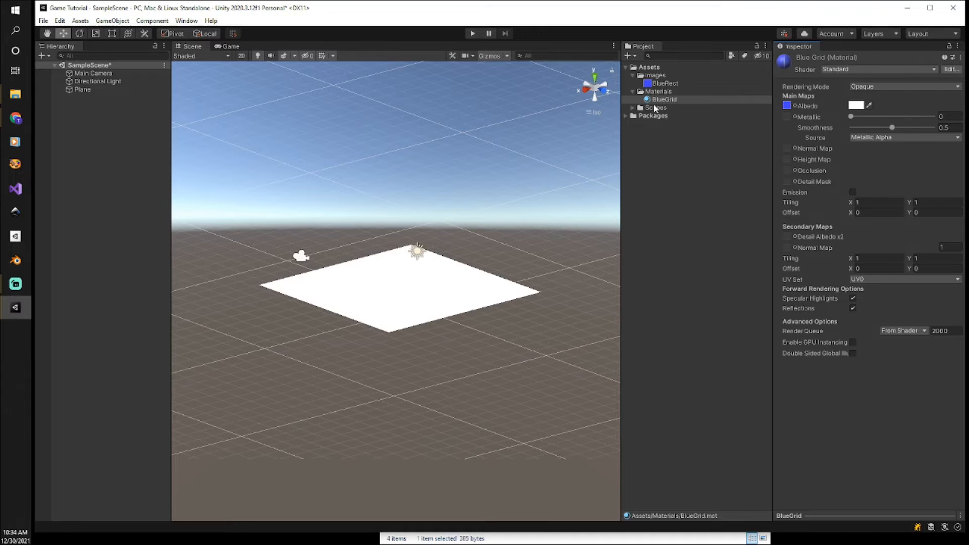
Step: Look at the plane's material choices, close the list, and apply the BlueGrid material to the plane in the scene
{"action": "left_click", "coordinate": [439, 294]}
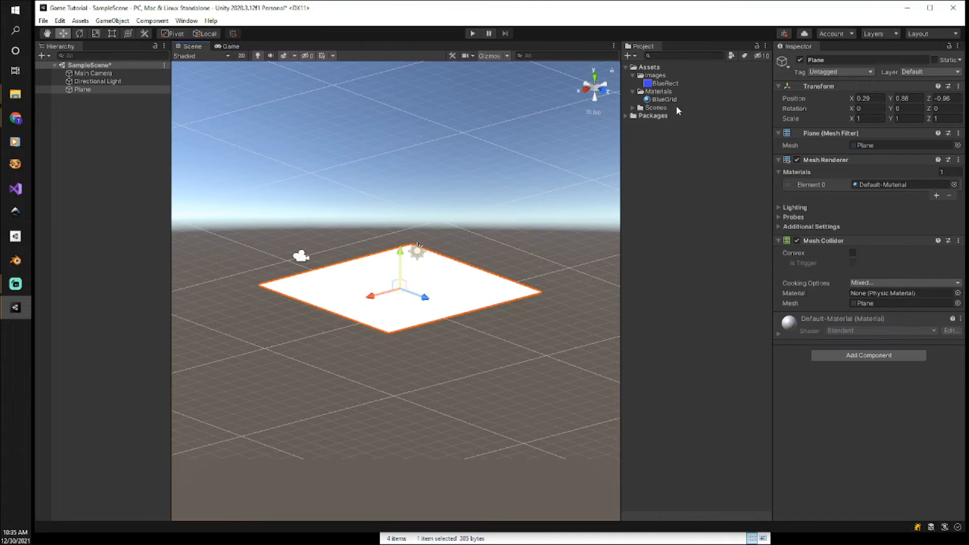
{"action": "mouse_move", "coordinate": [663, 101]}
{"action": "left_mouse_down"}
{"action": "mouse_move", "coordinate": [851, 165]}
{"action": "mouse_move", "coordinate": [884, 189]}
{"action": "mouse_move", "coordinate": [771, 134]}
{"action": "mouse_move", "coordinate": [672, 104]}
{"action": "left_mouse_up"}
{"action": "left_click", "coordinate": [954, 185]}
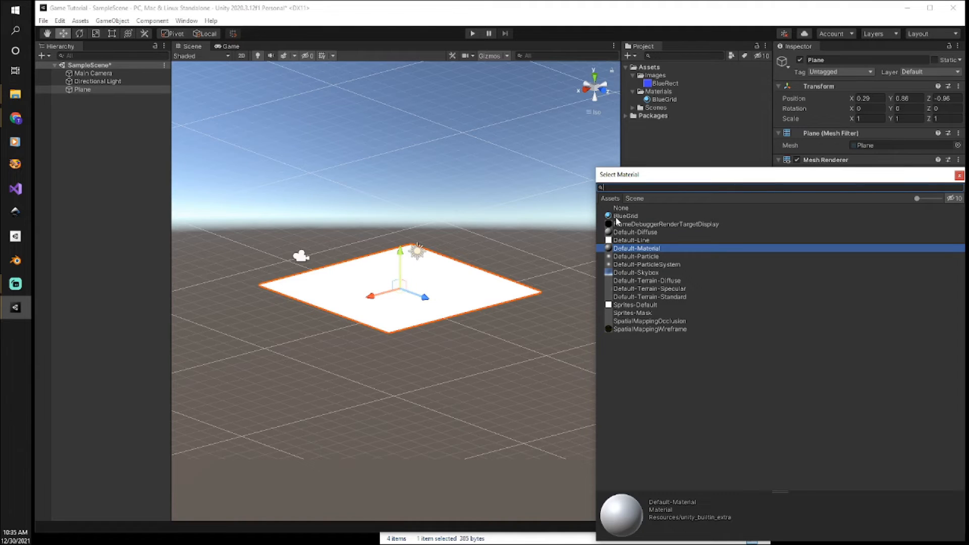
{"action": "left_click", "coordinate": [959, 176]}
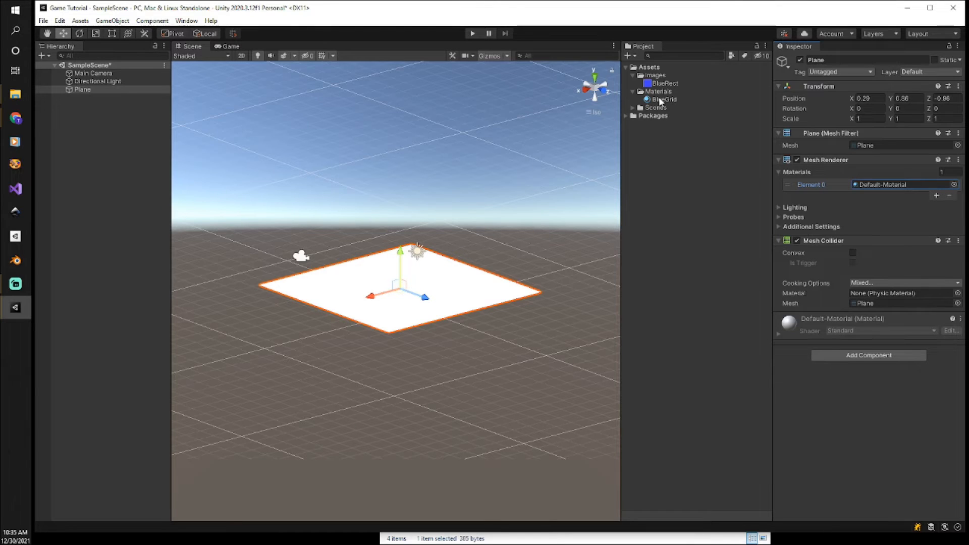
{"action": "left_click_drag", "start_coordinate": [660, 100], "coordinate": [459, 286]}
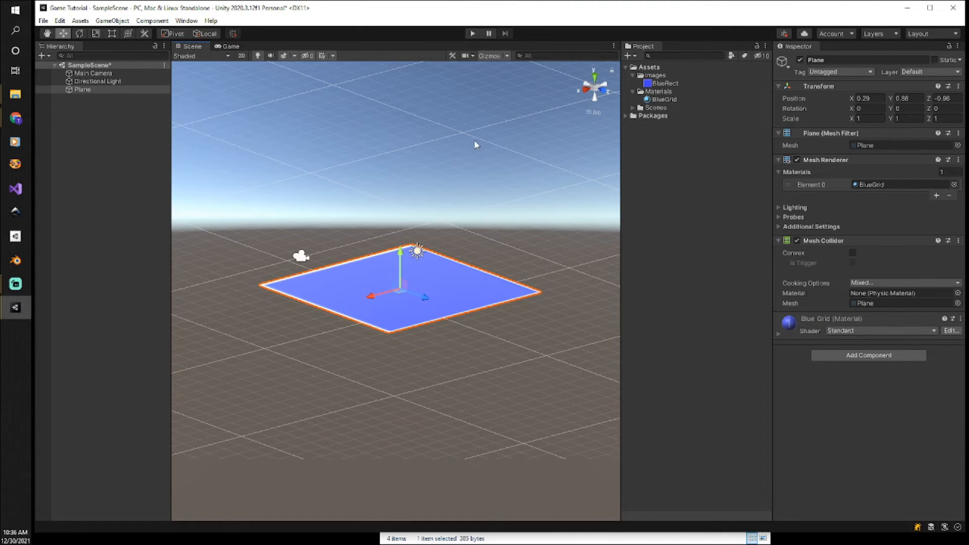
Step: Examine the textured plane from above and open the BlueGrid material's main-map X tiling value for editing
{"action": "left_click", "coordinate": [596, 79]}
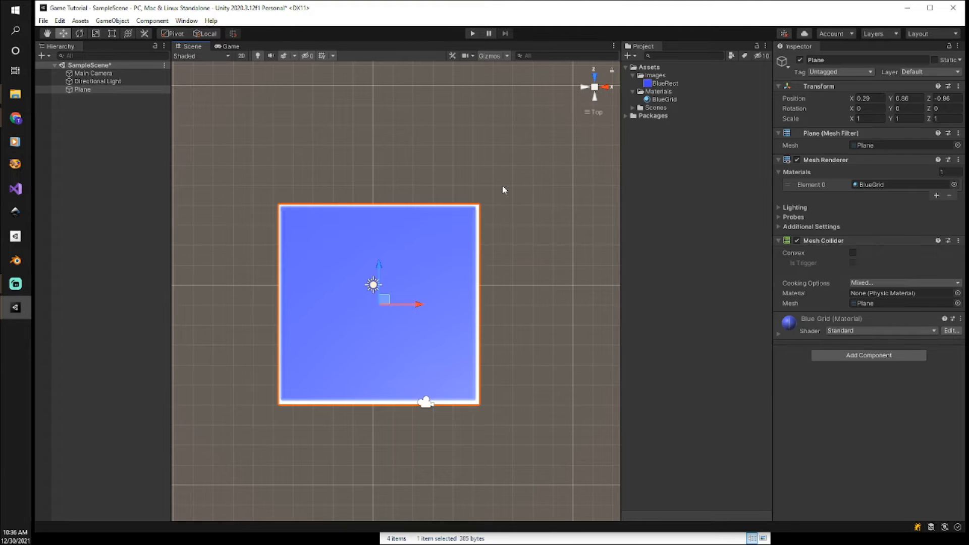
{"action": "left_click", "coordinate": [665, 99]}
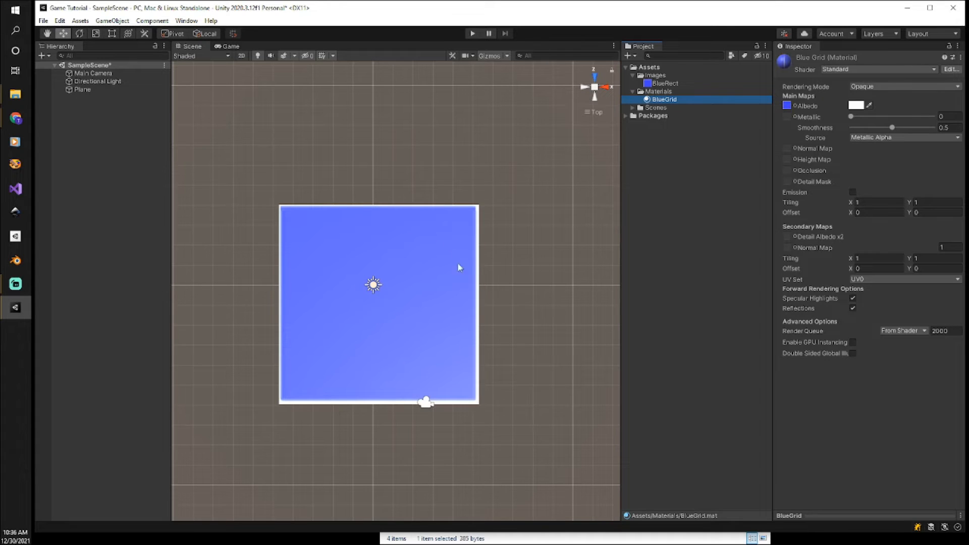
{"action": "left_click", "coordinate": [872, 203]}
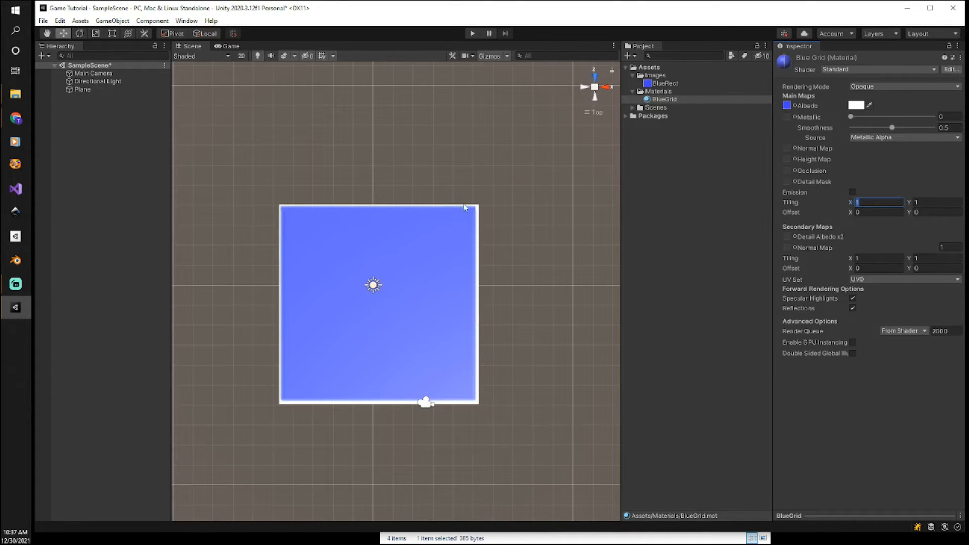
Step: Set the plane's position to X 0, Y 0, Z 0
{"action": "left_click", "coordinate": [89, 90]}
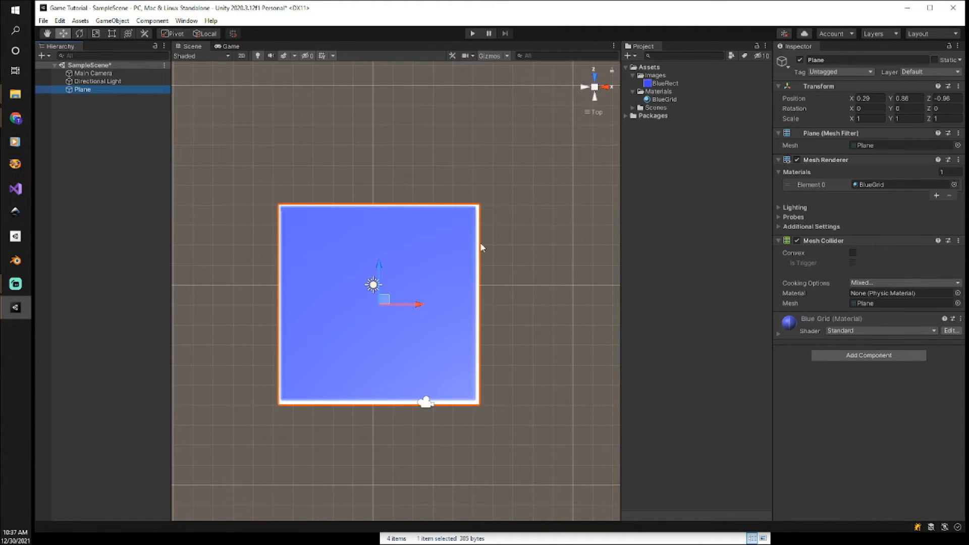
{"action": "left_click", "coordinate": [877, 98]}
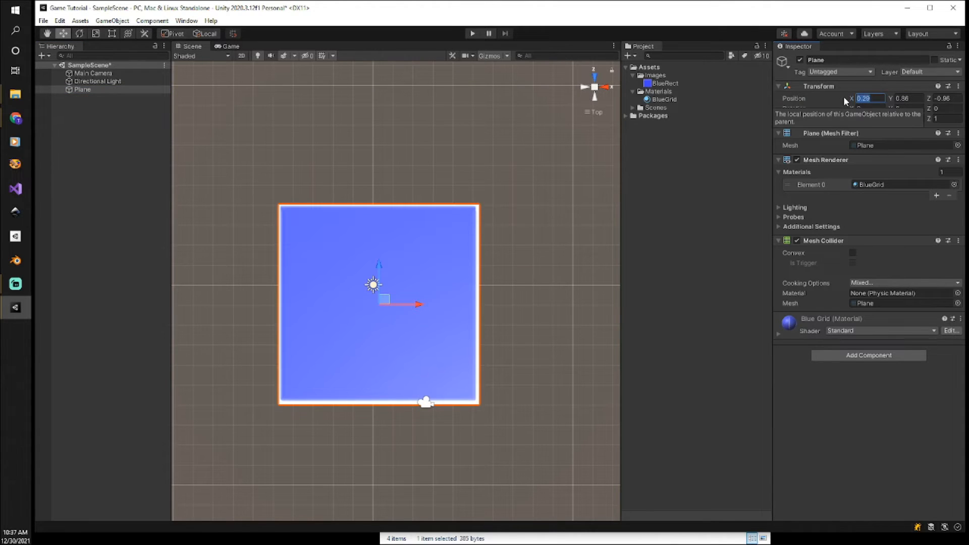
{"action": "type", "text": "0"}
{"action": "left_click", "coordinate": [904, 98]}
{"action": "type", "text": "0"}
{"action": "left_click", "coordinate": [933, 98]}
{"action": "type", "text": "0"}
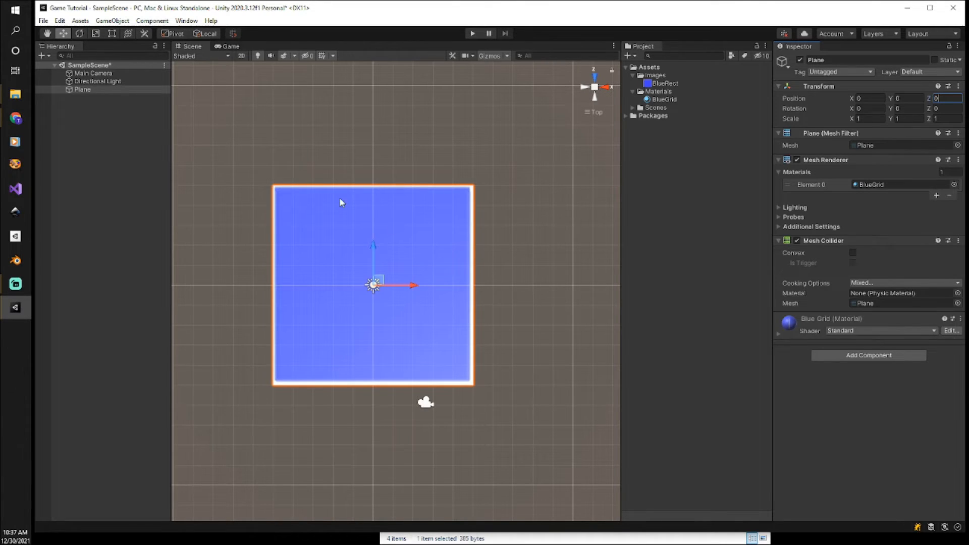
Step: Add a 3D cube to the scene and keep its default name
{"action": "left_click", "coordinate": [102, 121]}
{"action": "right_click", "coordinate": [102, 122]}
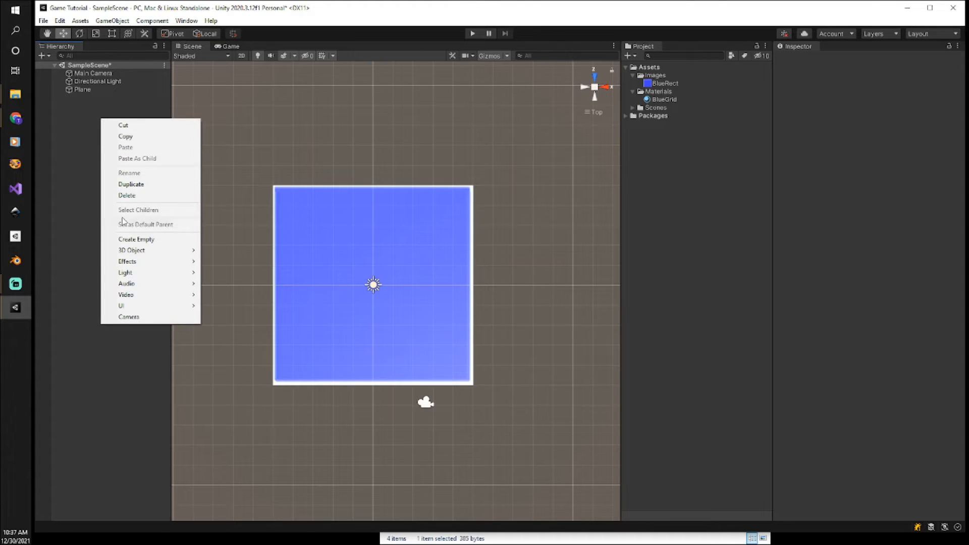
{"action": "mouse_move", "coordinate": [140, 255]}
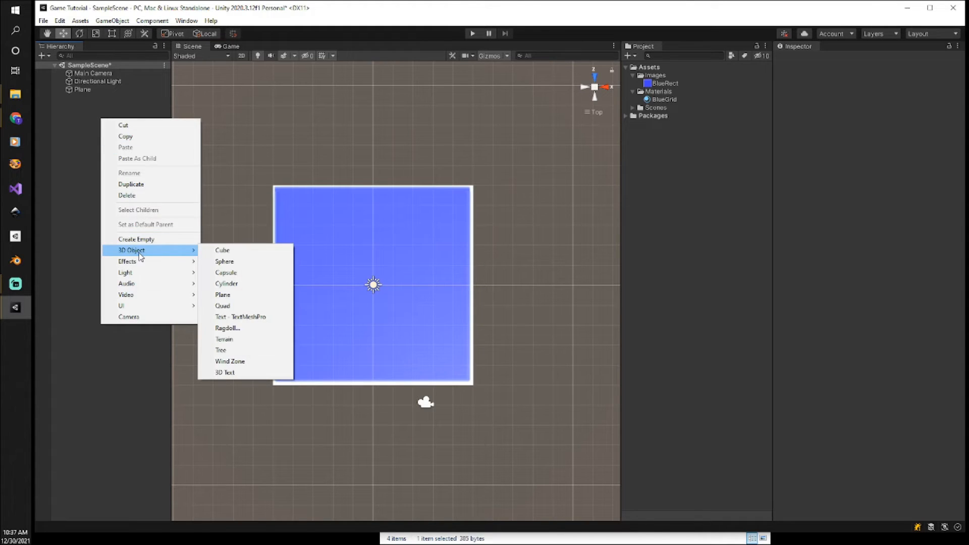
{"action": "left_click", "coordinate": [235, 252]}
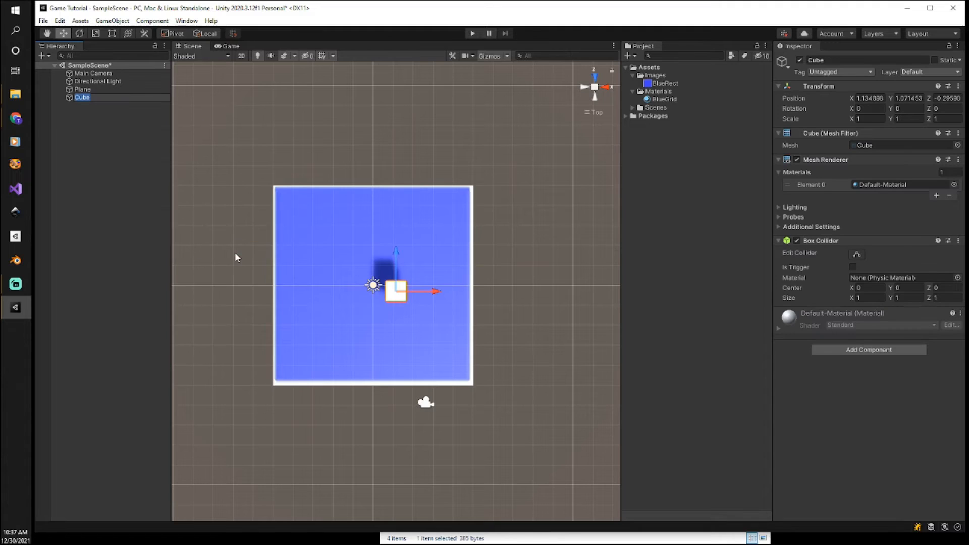
{"action": "left_click", "coordinate": [92, 118]}
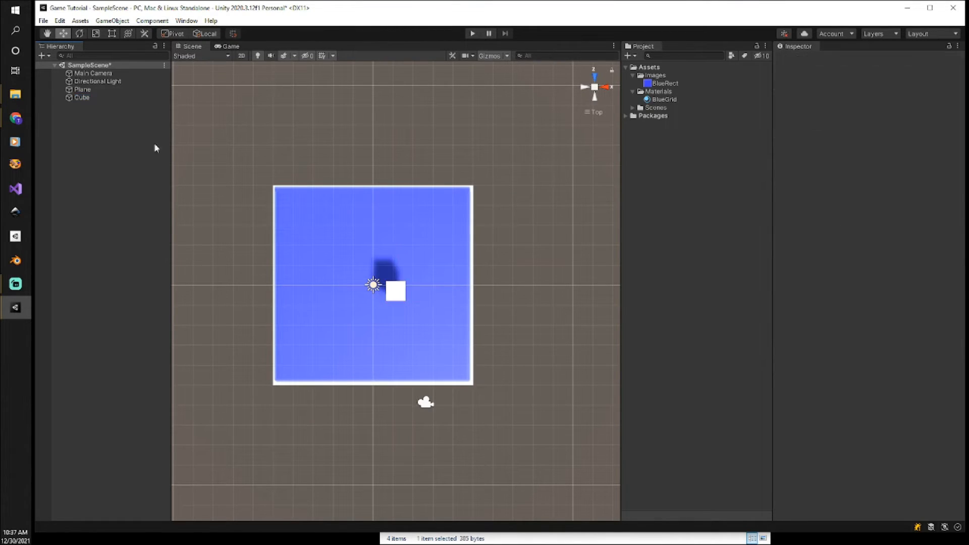
Step: Set the cube's position to X 0, Y 0, Z 0
{"action": "left_click", "coordinate": [397, 295]}
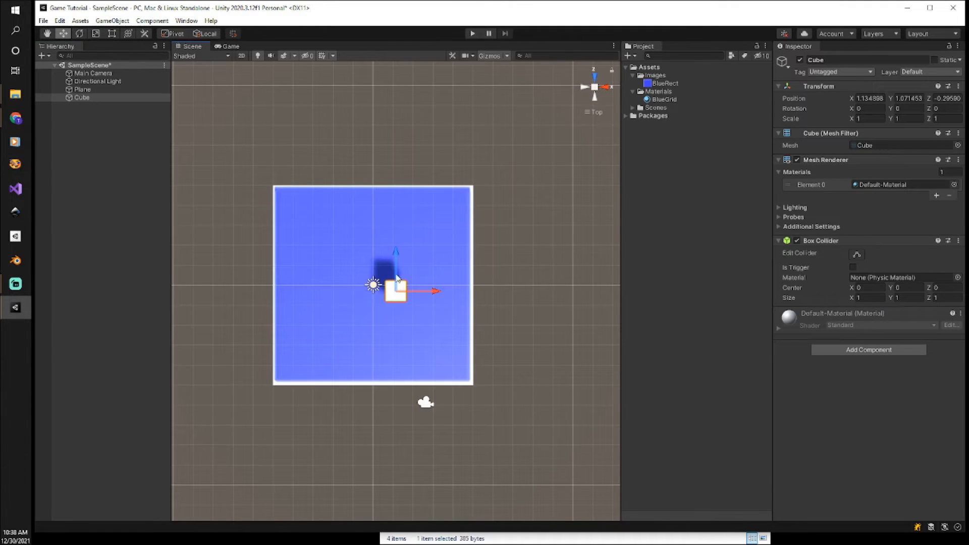
{"action": "left_click", "coordinate": [859, 98]}
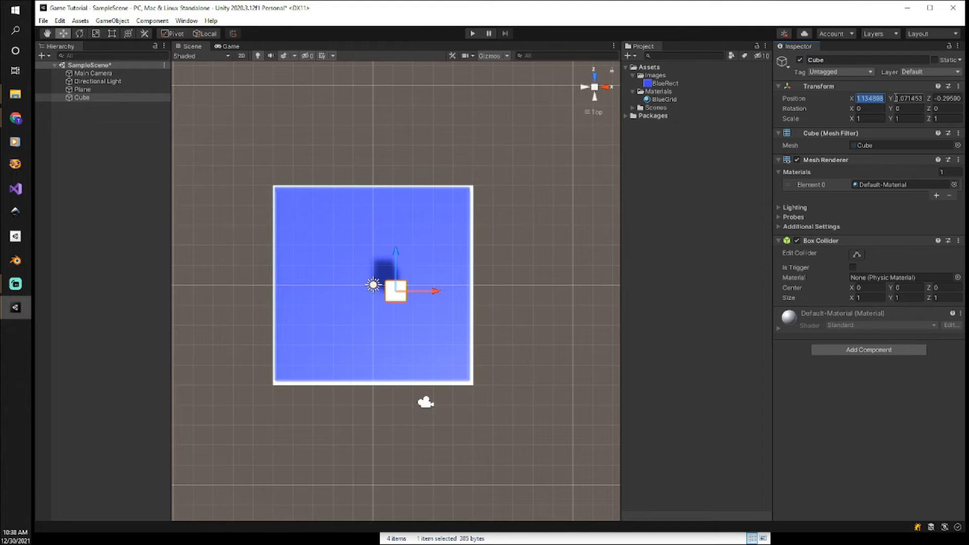
{"action": "type", "text": "0"}
{"action": "left_click", "coordinate": [898, 98]}
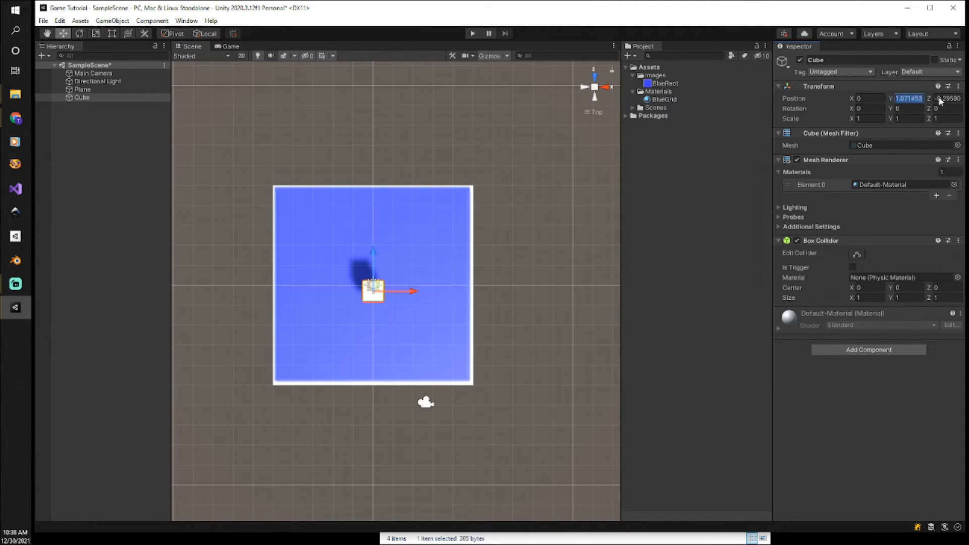
{"action": "type", "text": "0"}
{"action": "left_click", "coordinate": [934, 100]}
{"action": "type", "text": "0"}
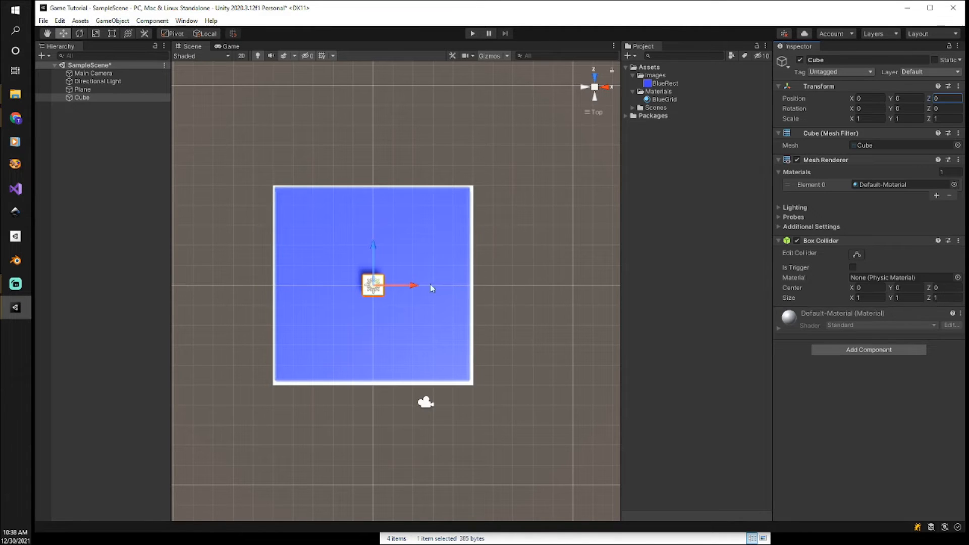
Step: Move the cube along the X axis to the plane's edge, setting its X position to exactly 5, and deselect it
{"action": "left_click_drag", "start_coordinate": [414, 284], "coordinate": [512, 289]}
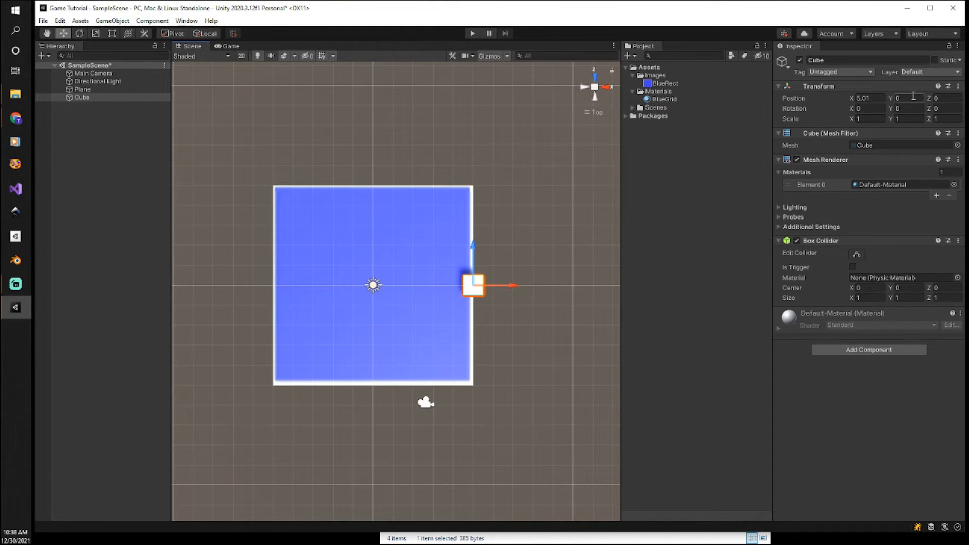
{"action": "left_click", "coordinate": [878, 99]}
{"action": "type", "text": "5"}
{"action": "left_click", "coordinate": [534, 340]}
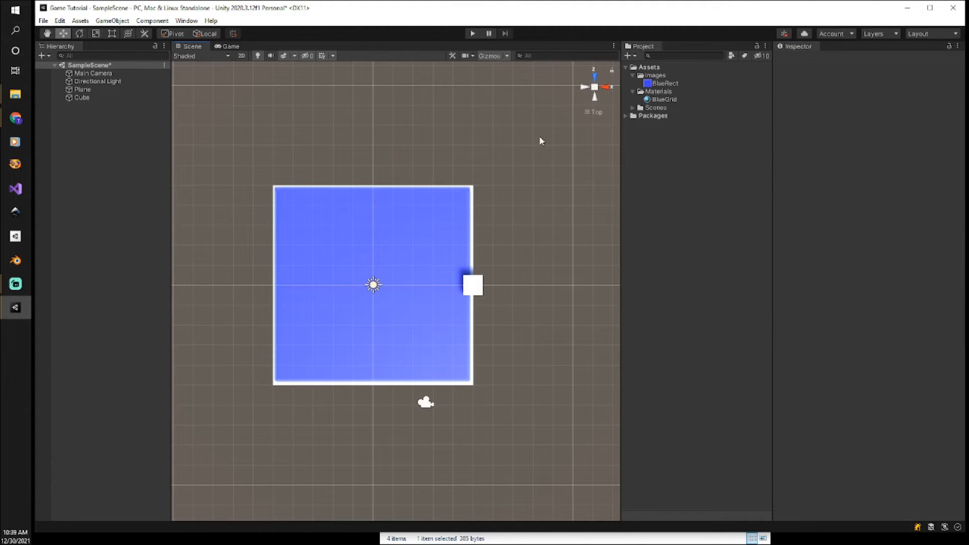
Step: Compare how the cube and plane edge line up from above in perspective and in isometric projection
{"action": "left_click", "coordinate": [588, 114]}
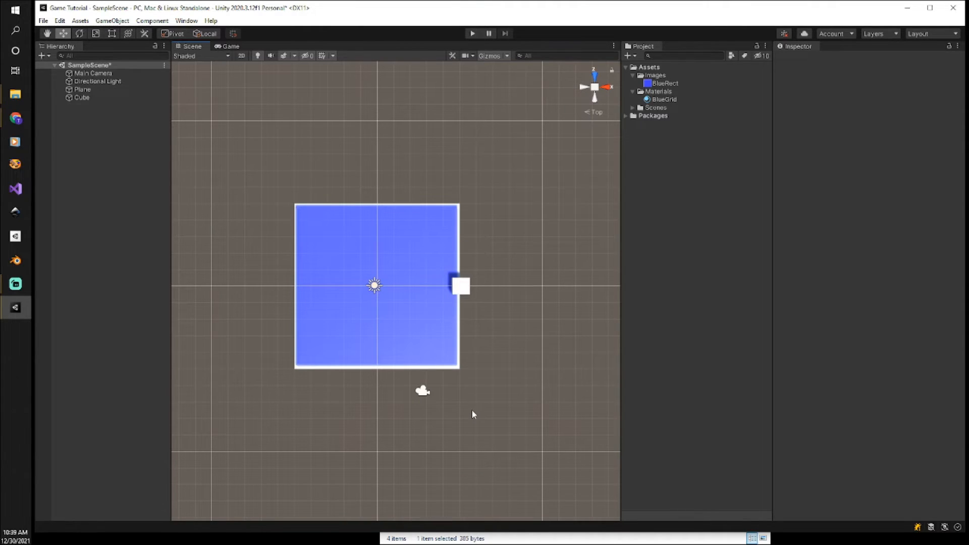
{"action": "scroll", "coordinate": [472, 414], "scroll_direction": "up", "scroll_amount": 2}
{"action": "scroll", "coordinate": [472, 413], "scroll_direction": "up", "scroll_amount": 5}
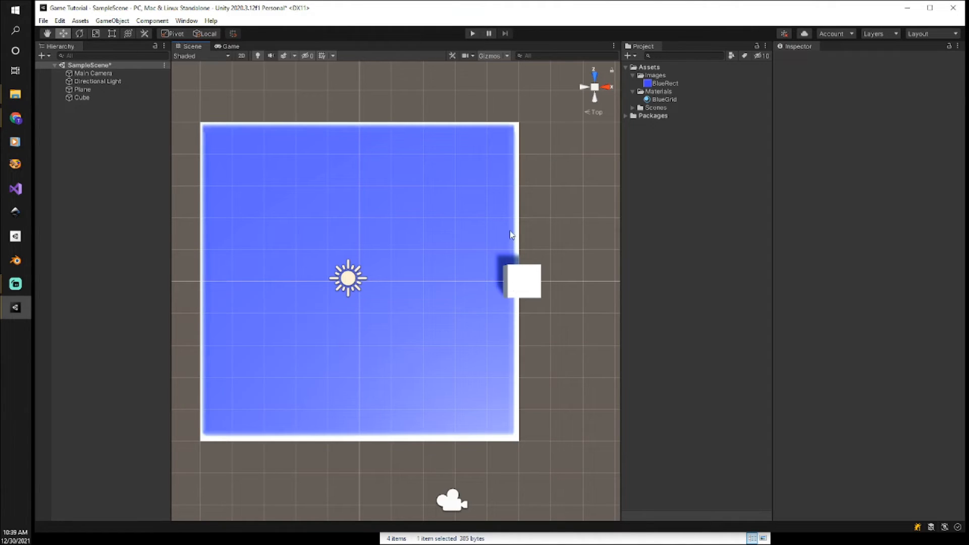
{"action": "scroll", "coordinate": [368, 297], "scroll_direction": "up", "scroll_amount": 2}
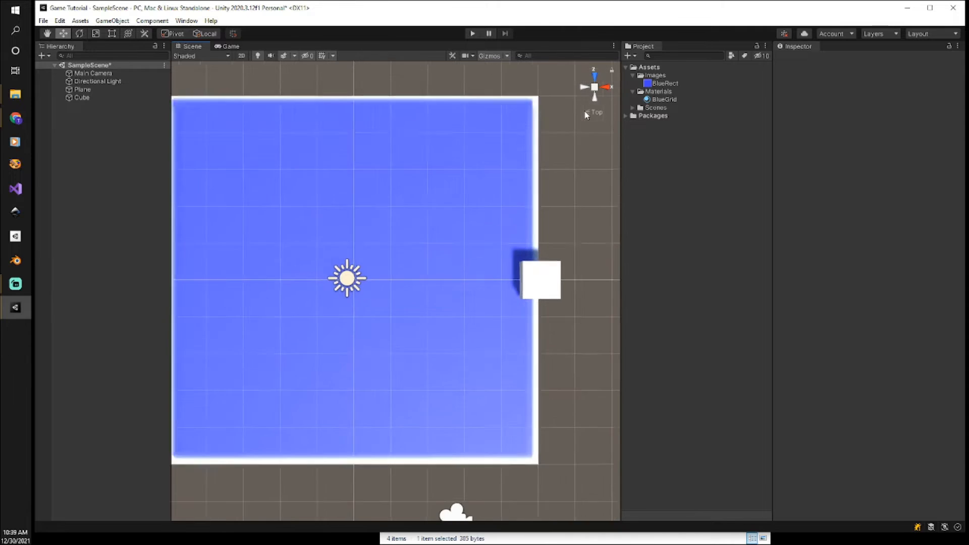
{"action": "scroll", "coordinate": [368, 290], "scroll_direction": "down", "scroll_amount": 2}
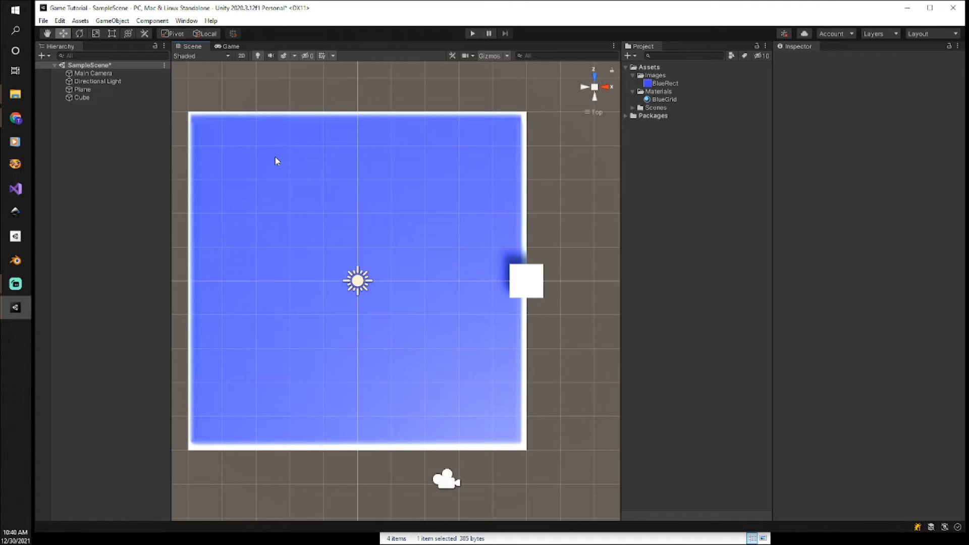
Step: Set the BlueGrid material's main tiling to X 10 and Y 10
{"action": "left_click", "coordinate": [80, 90]}
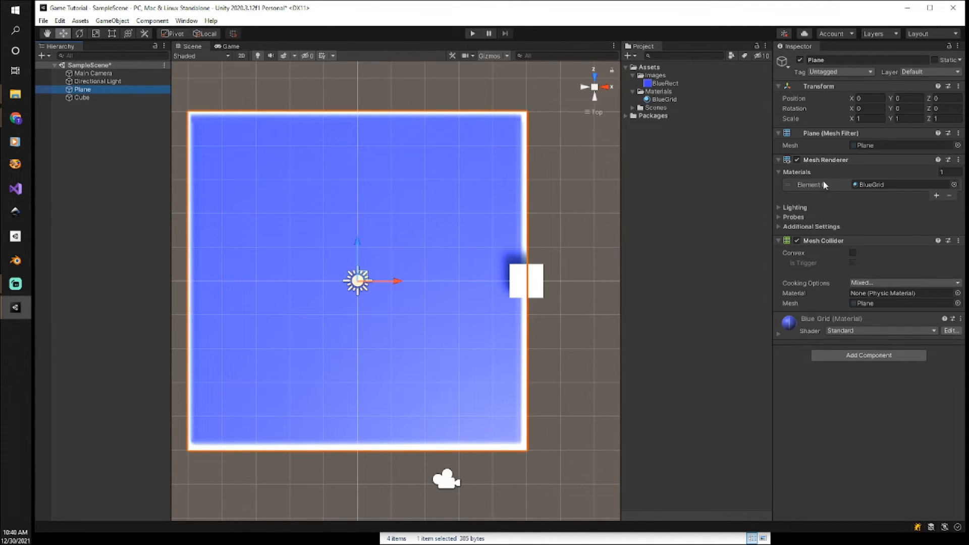
{"action": "left_click", "coordinate": [653, 100]}
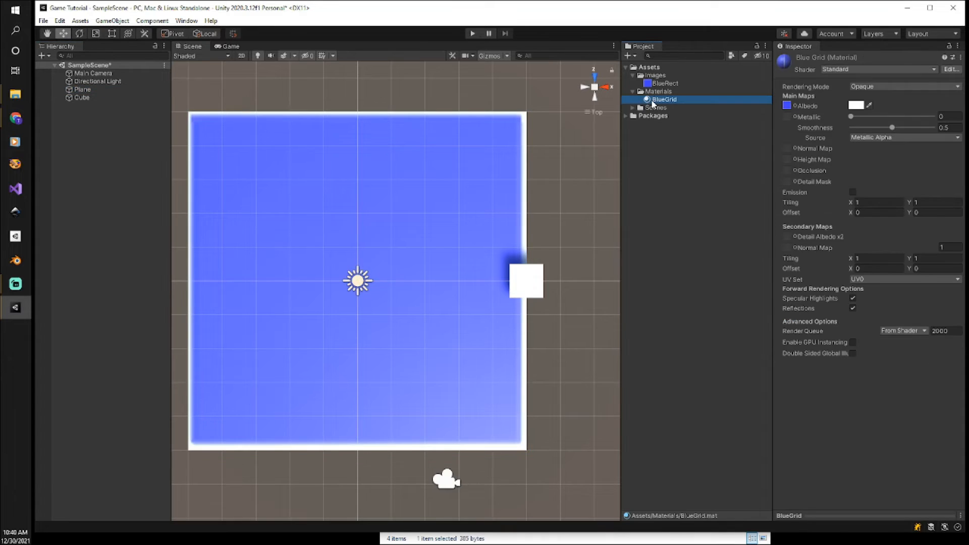
{"action": "left_click", "coordinate": [869, 201]}
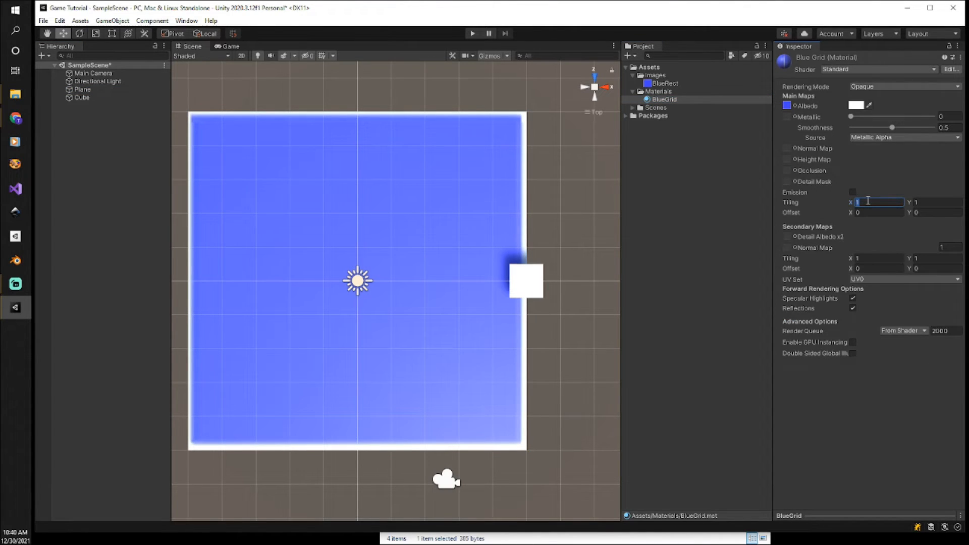
{"action": "type", "text": "10"}
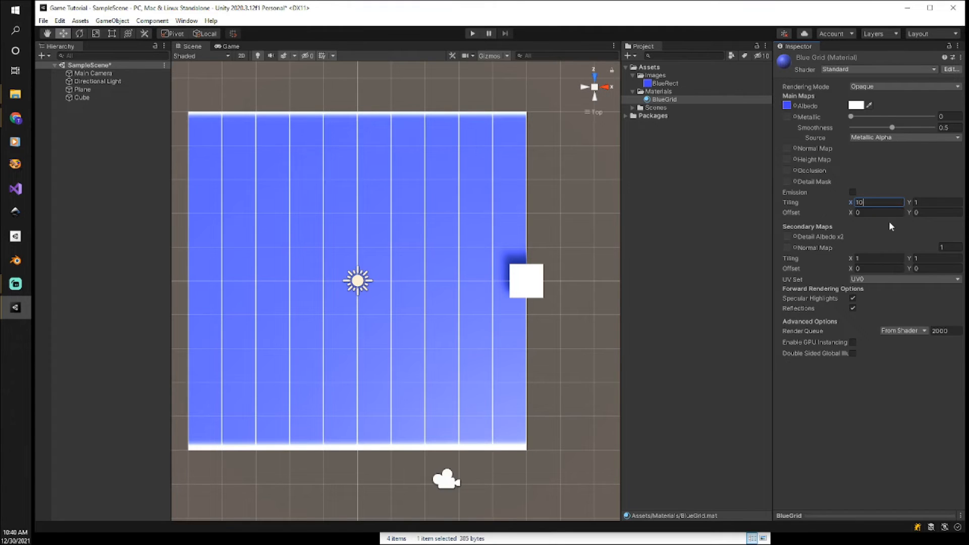
{"action": "left_click", "coordinate": [927, 202]}
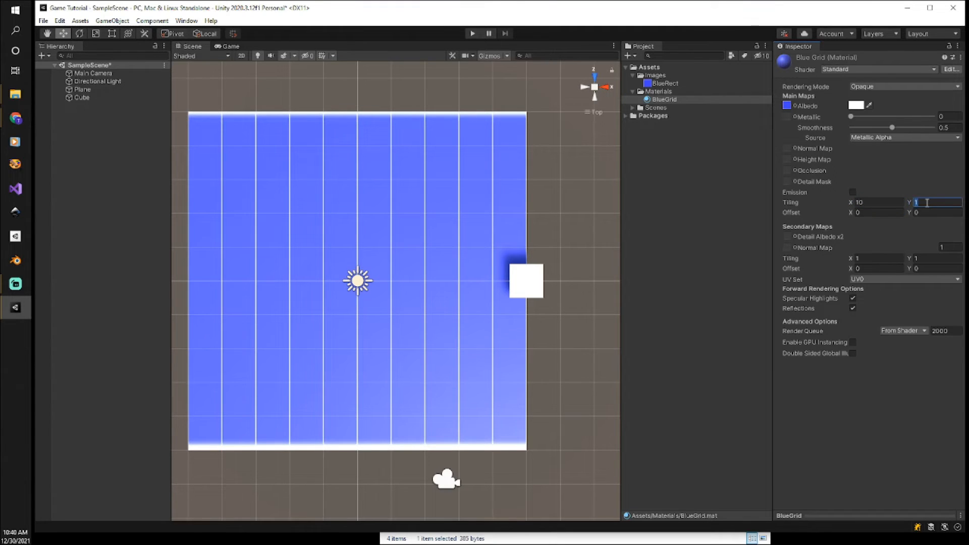
{"action": "type", "text": "10"}
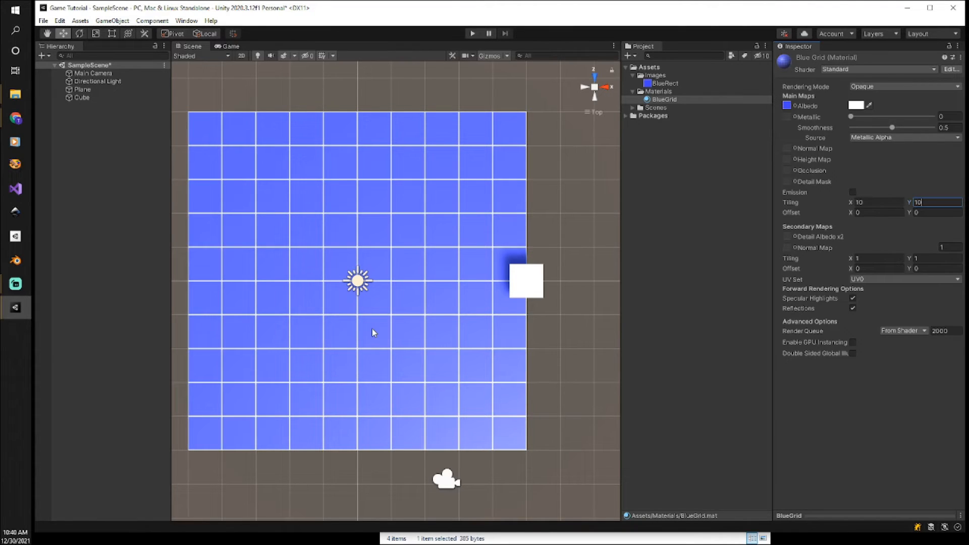
Step: Raise the cube to a Y position of 0.5 and move it along X toward the plane's centre, to about 0.69
{"action": "left_click_drag", "start_coordinate": [373, 330], "coordinate": [447, 138], "text": "alt"}
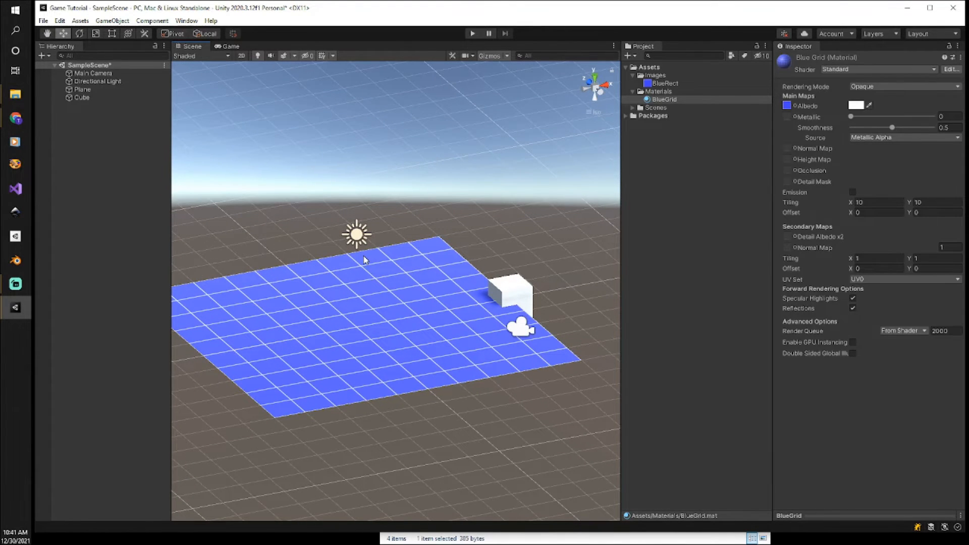
{"action": "scroll", "coordinate": [366, 260], "scroll_direction": "up", "scroll_amount": 5}
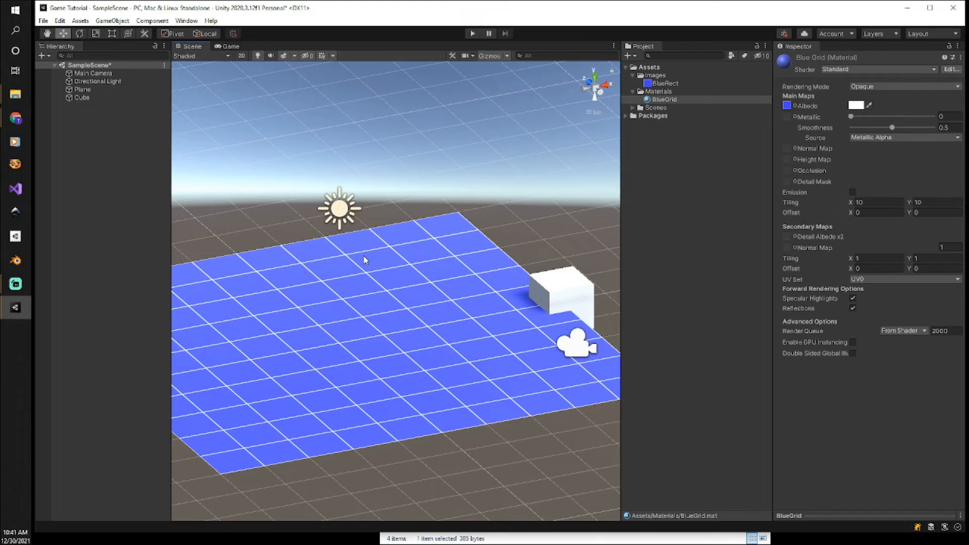
{"action": "scroll", "coordinate": [366, 260], "scroll_direction": "down", "scroll_amount": 5}
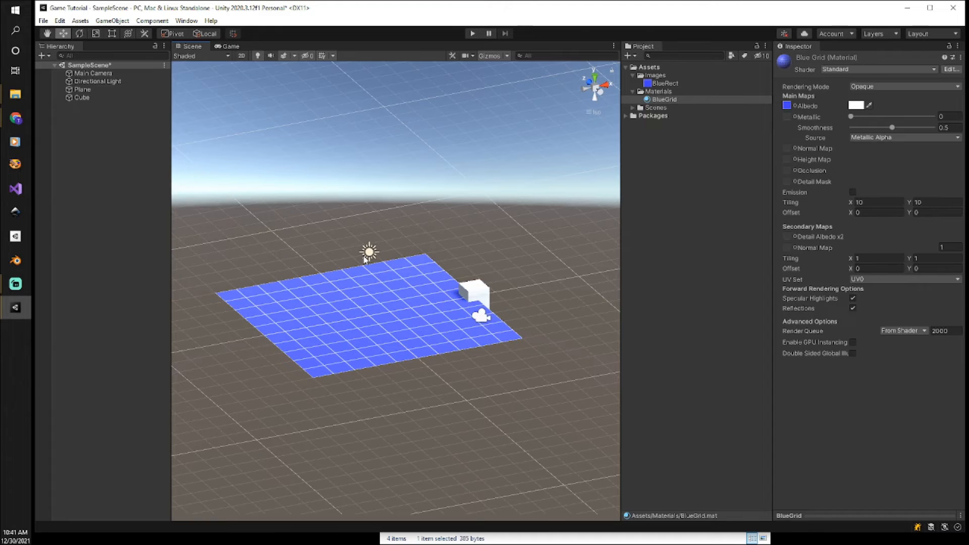
{"action": "middle_click_drag", "start_coordinate": [365, 260], "coordinate": [392, 288]}
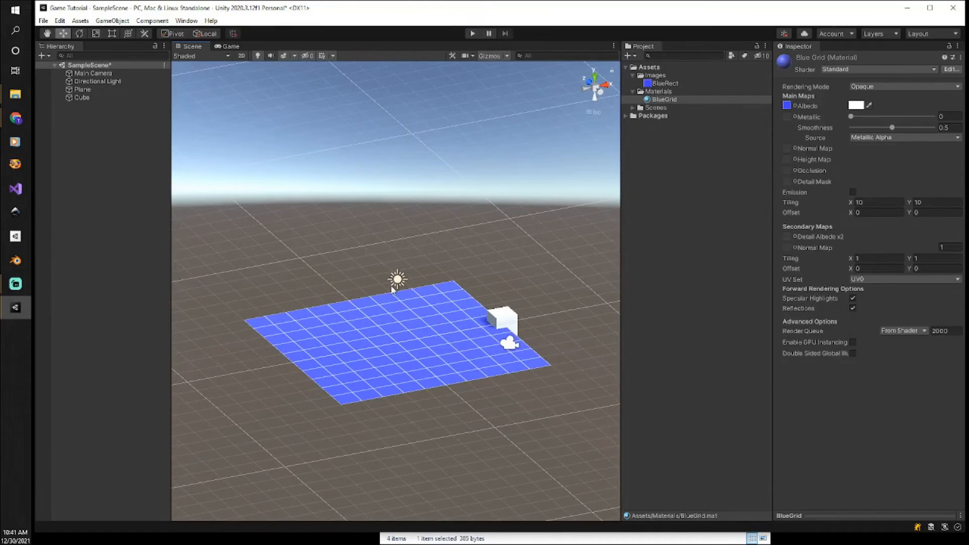
{"action": "key", "text": "alt"}
{"action": "mouse_move", "coordinate": [448, 406]}
{"action": "left_mouse_down", "text": "alt"}
{"action": "mouse_move", "coordinate": [340, 379]}
{"action": "mouse_move", "coordinate": [359, 398]}
{"action": "mouse_move", "coordinate": [437, 404]}
{"action": "left_mouse_up", "text": "alt"}
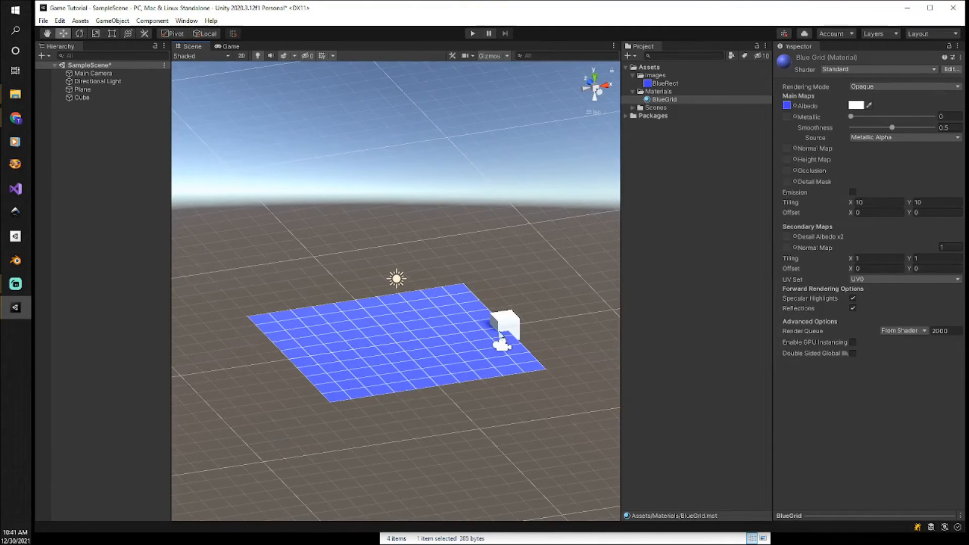
{"action": "left_click", "coordinate": [509, 327]}
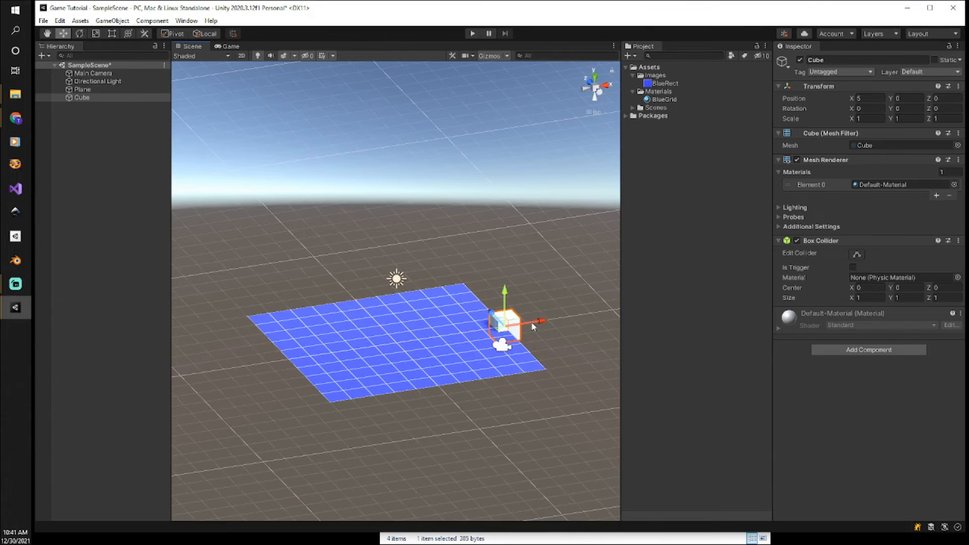
{"action": "left_click_drag", "start_coordinate": [505, 292], "coordinate": [505, 280]}
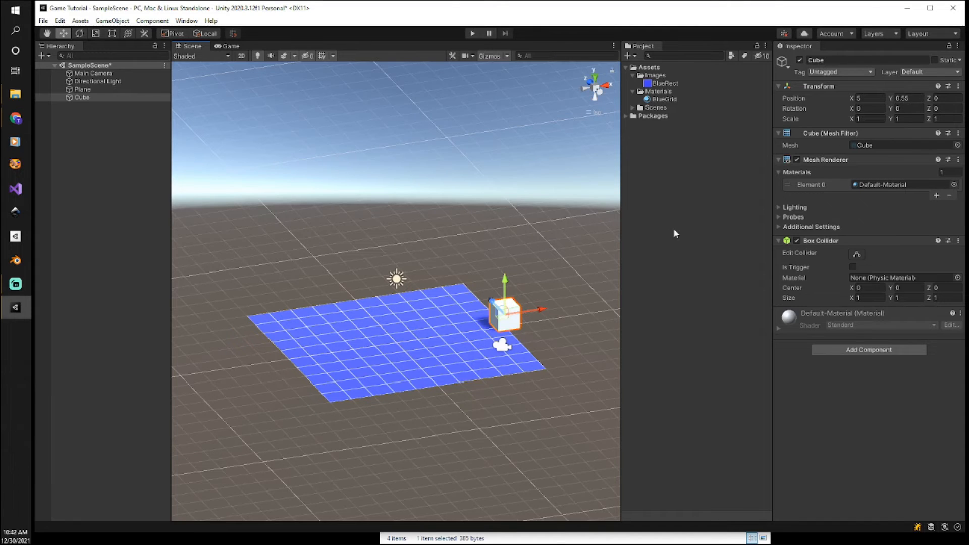
{"action": "left_click", "coordinate": [916, 97]}
{"action": "type", "text": "0.5"}
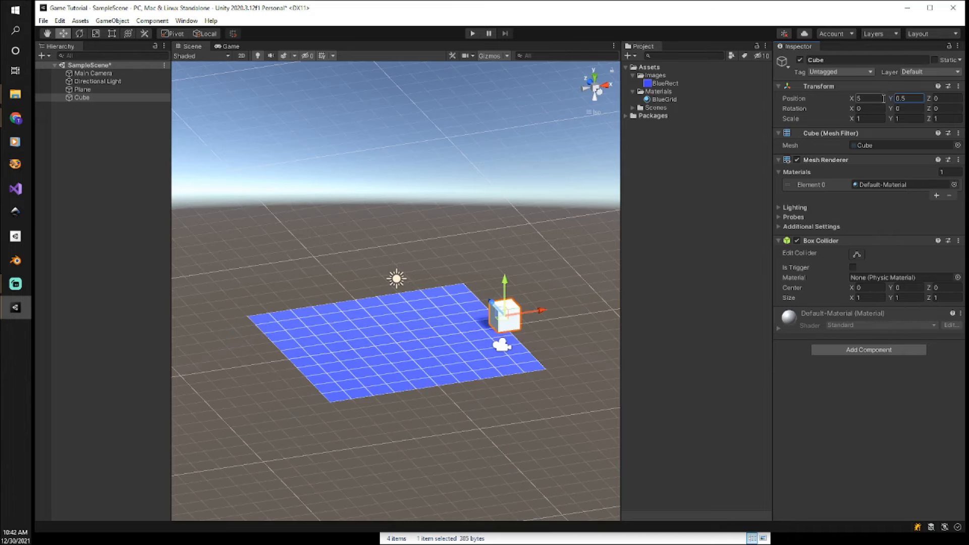
{"action": "left_click_drag", "start_coordinate": [544, 314], "coordinate": [448, 317]}
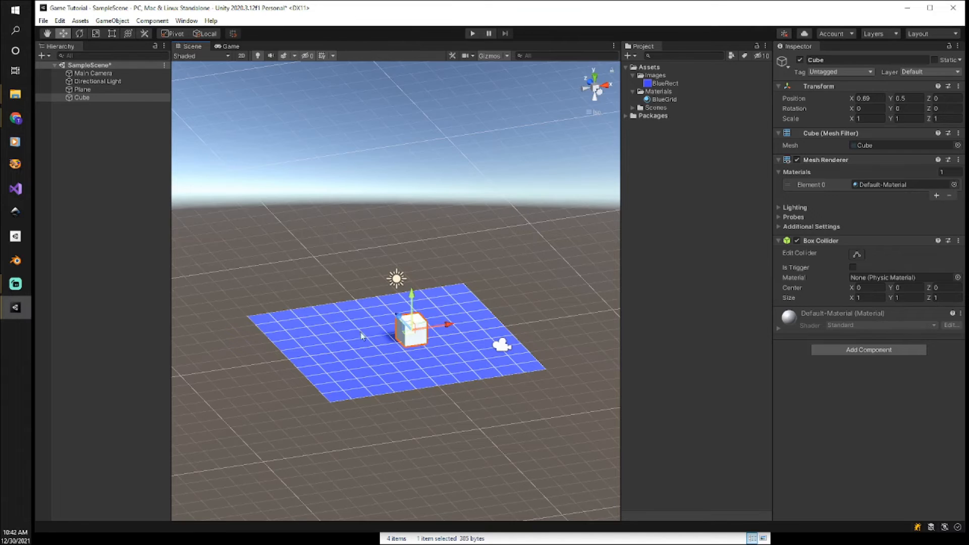
Step: Scale the plane to 10 on both the X and Z axes
{"action": "left_click", "coordinate": [437, 357]}
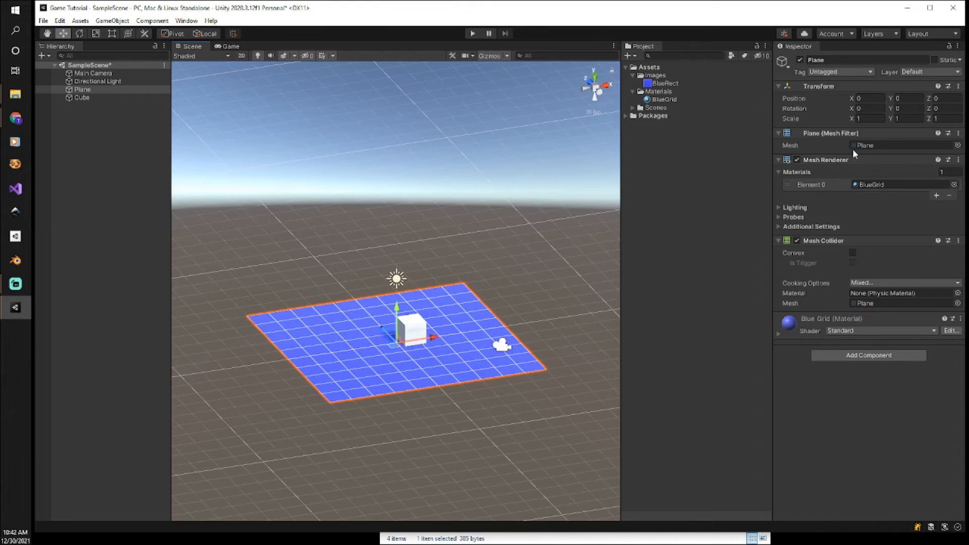
{"action": "left_click", "coordinate": [869, 118]}
{"action": "type", "text": "10"}
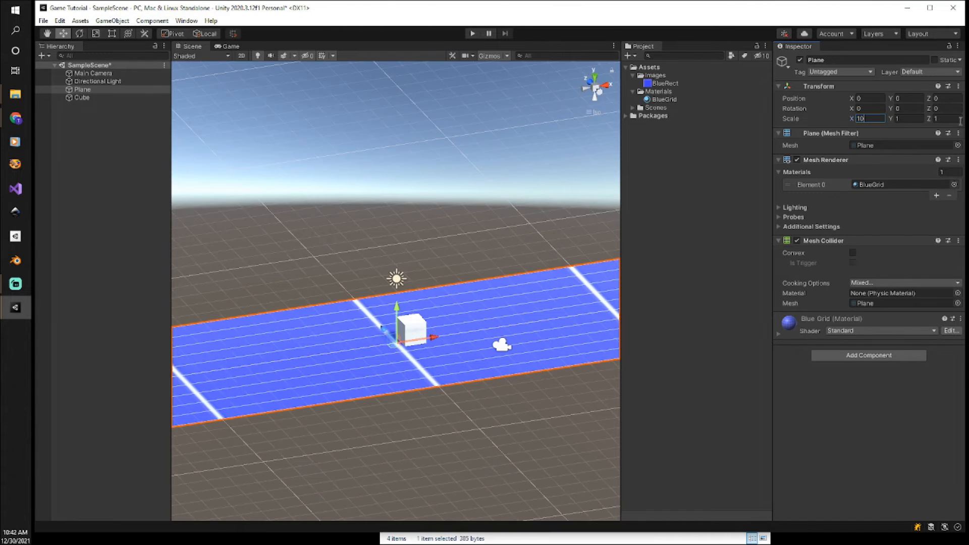
{"action": "left_click", "coordinate": [952, 119]}
{"action": "type", "text": "10"}
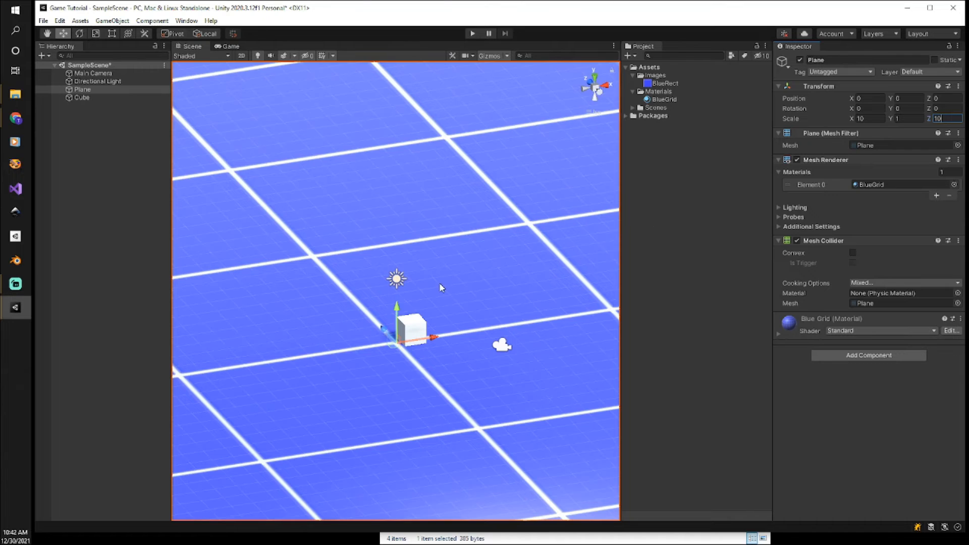
{"action": "scroll", "coordinate": [440, 283], "scroll_direction": "down", "scroll_amount": 8}
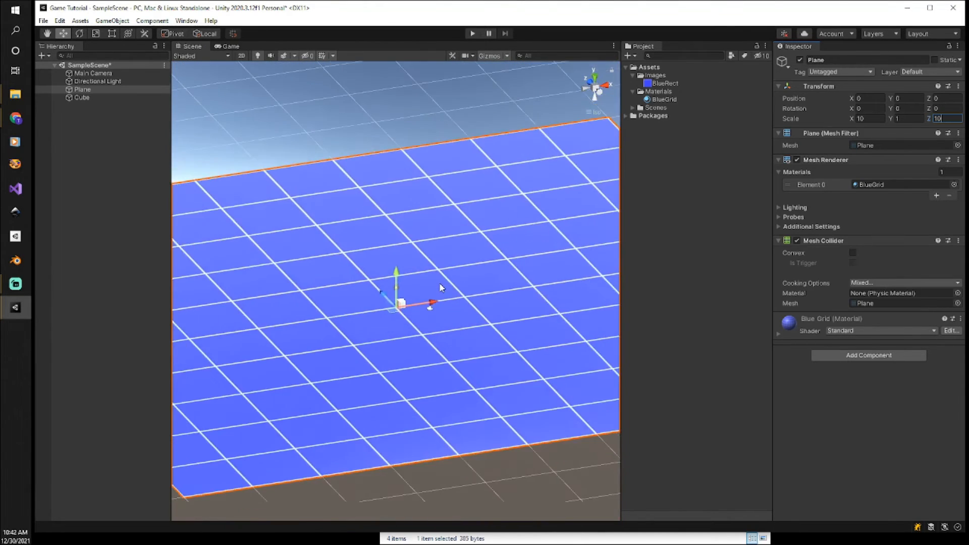
{"action": "scroll", "coordinate": [440, 288], "scroll_direction": "down", "scroll_amount": 6}
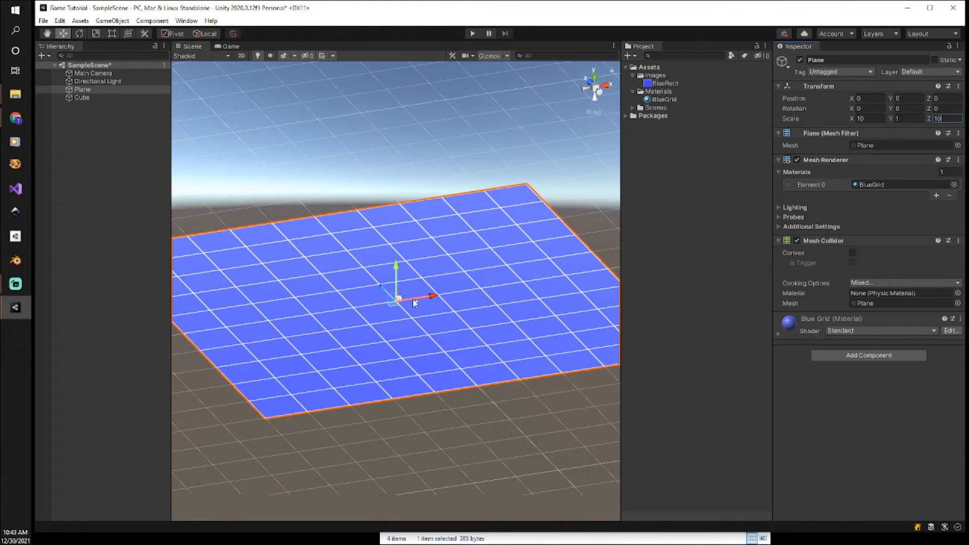
Step: Set the BlueGrid material's main tiling to X 100 and Y 100, and deselect it
{"action": "left_click", "coordinate": [669, 99]}
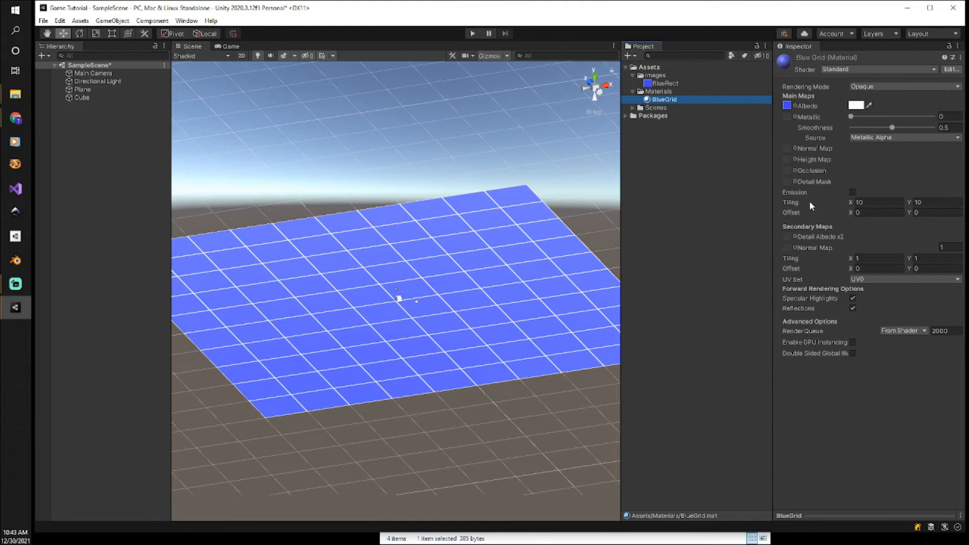
{"action": "left_click", "coordinate": [885, 201]}
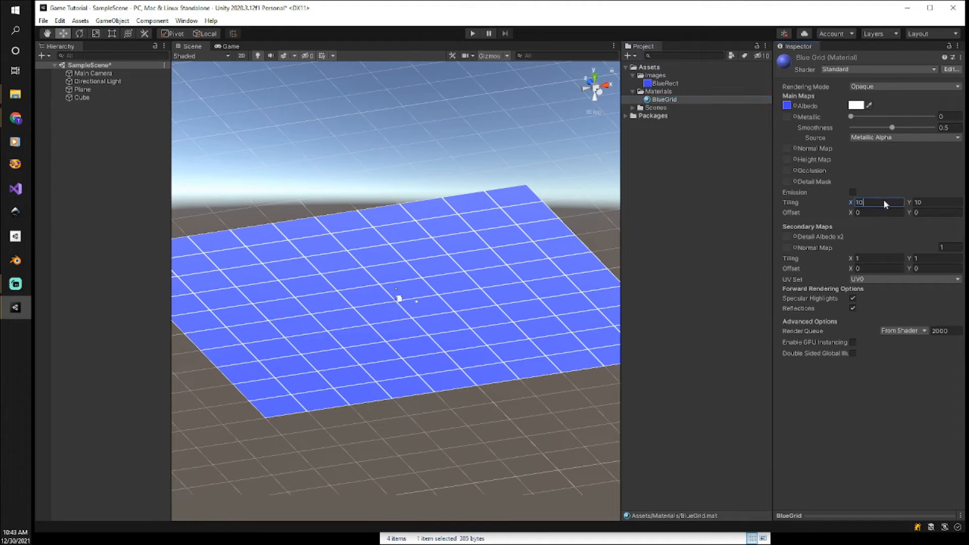
{"action": "type", "text": "0"}
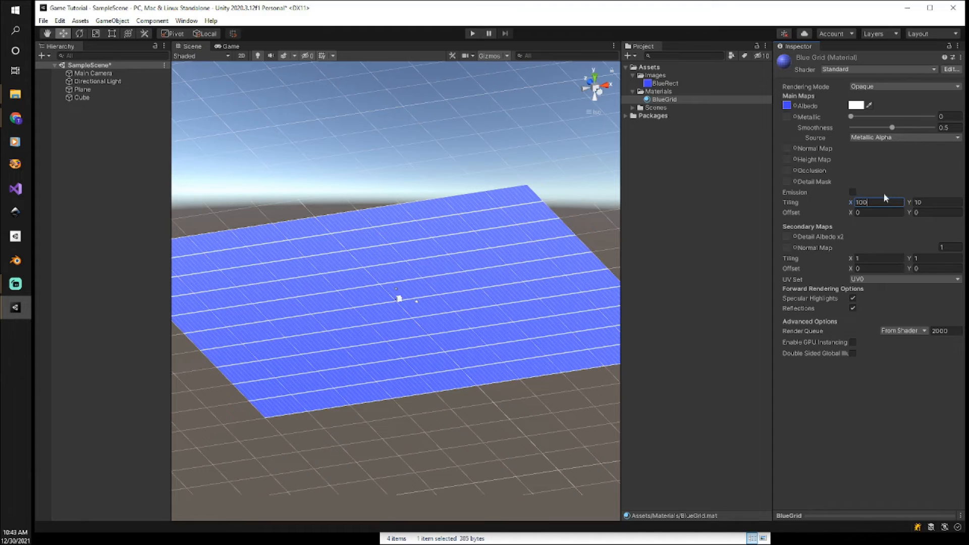
{"action": "left_click", "coordinate": [941, 203]}
{"action": "left_click", "coordinate": [940, 202]}
{"action": "type", "text": "0"}
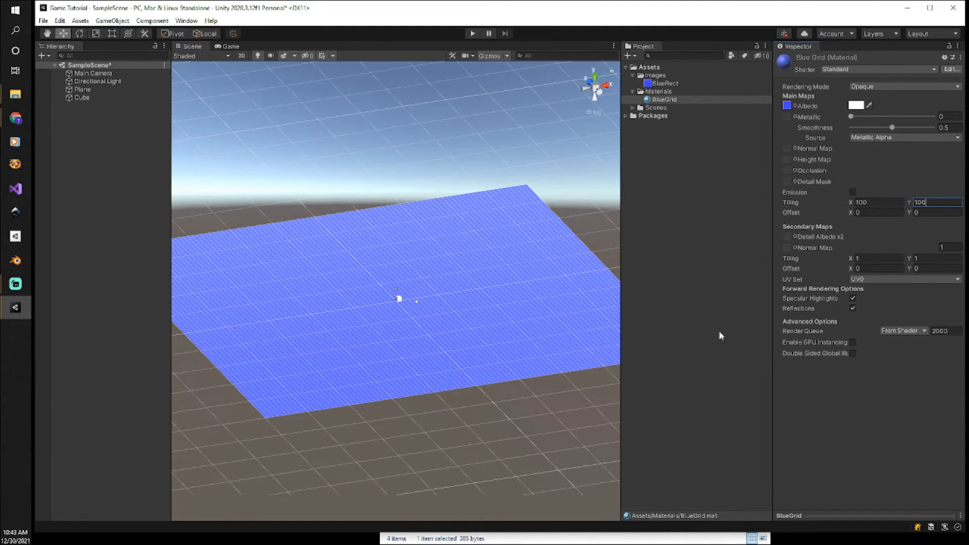
{"action": "left_click", "coordinate": [597, 396]}
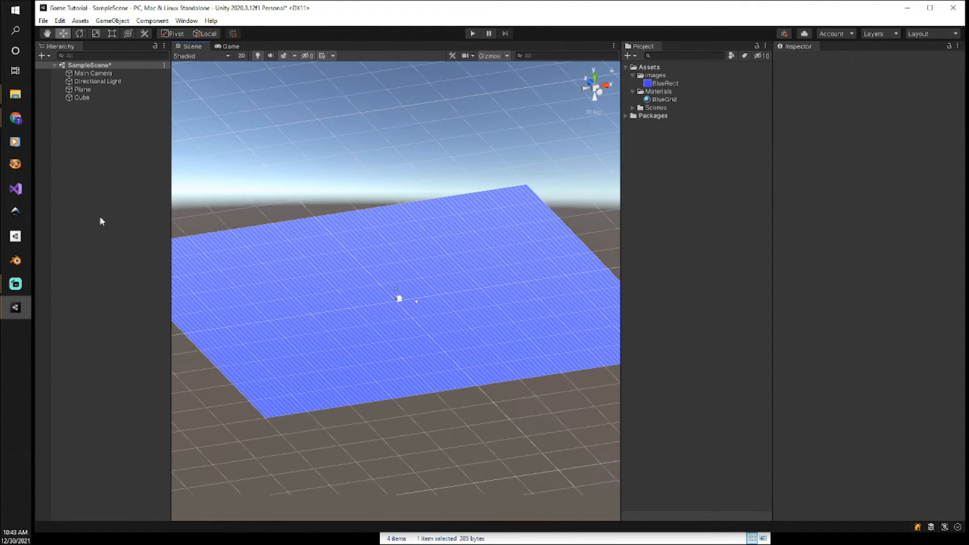
Step: Create a new material named Red in the Materials folder
{"action": "left_click", "coordinate": [654, 93]}
{"action": "right_click", "coordinate": [655, 93]}
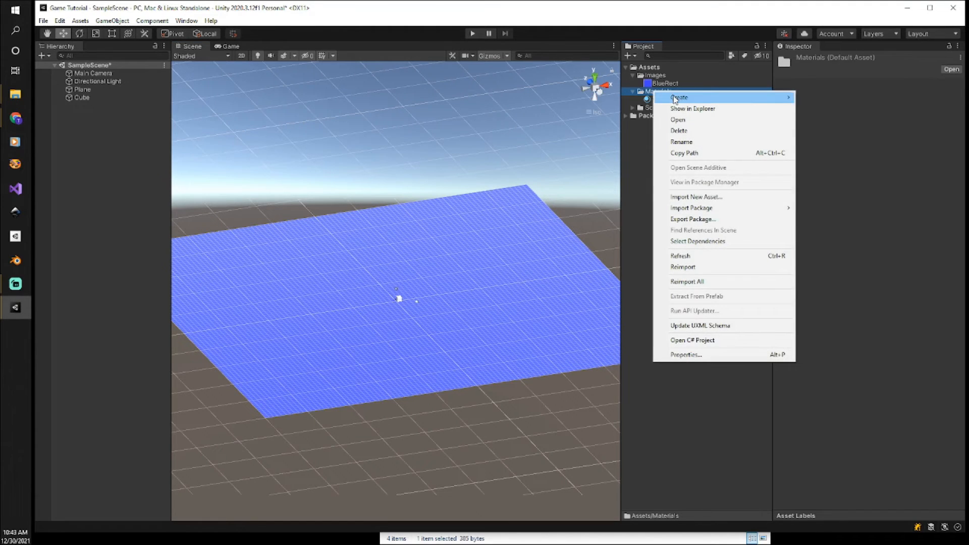
{"action": "mouse_move", "coordinate": [676, 97]}
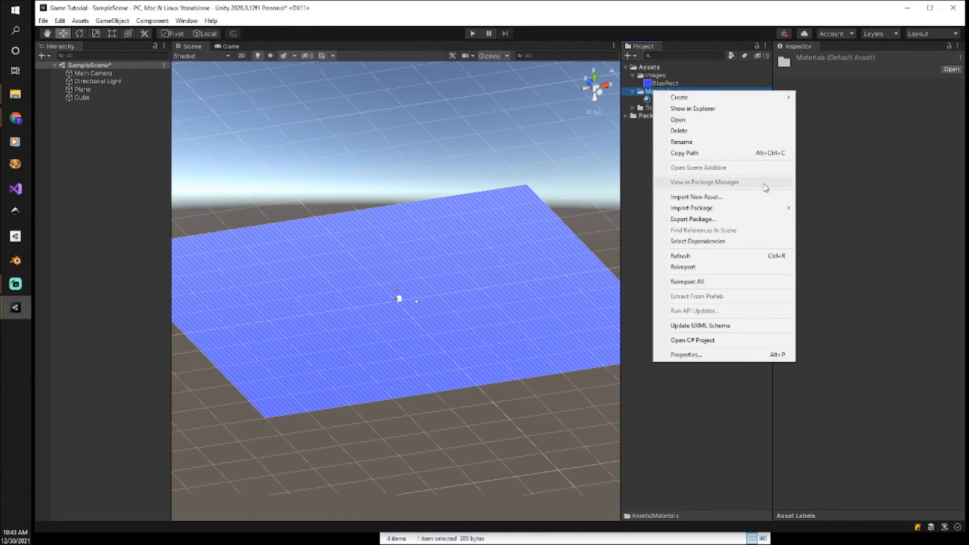
{"action": "mouse_move", "coordinate": [727, 99]}
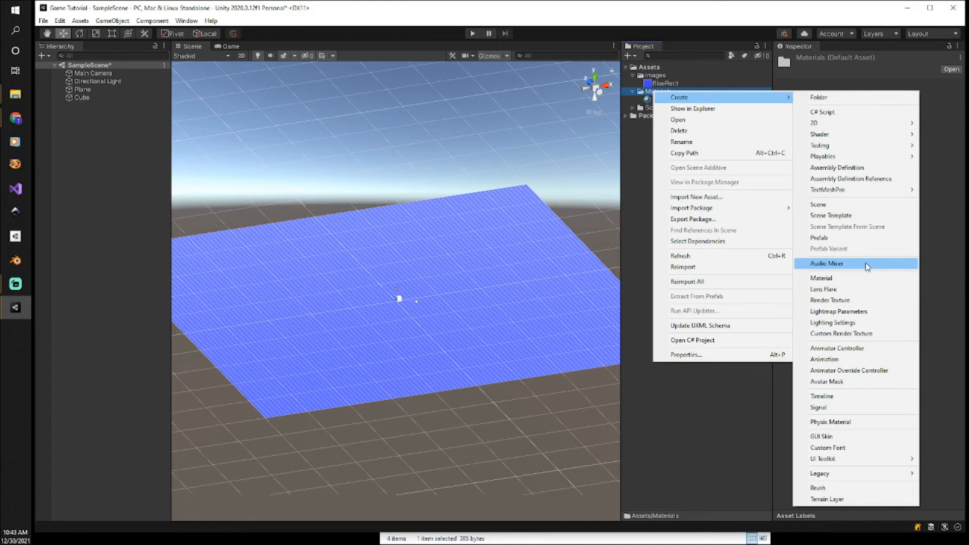
{"action": "left_click", "coordinate": [868, 279]}
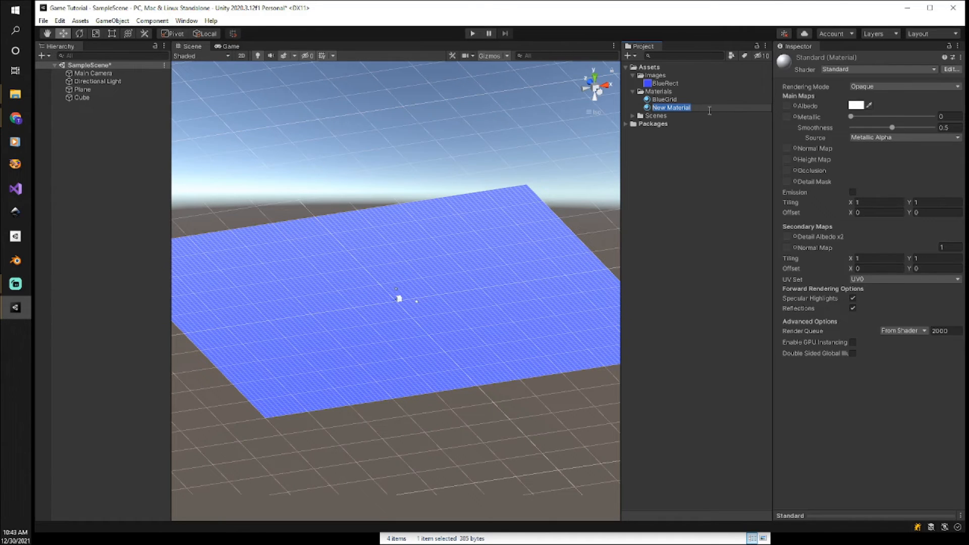
{"action": "type", "text": "Red"}
{"action": "key", "text": "Return"}
Step: Set the Red material's albedo color to a bright red, FB0909
{"action": "left_click", "coordinate": [677, 105]}
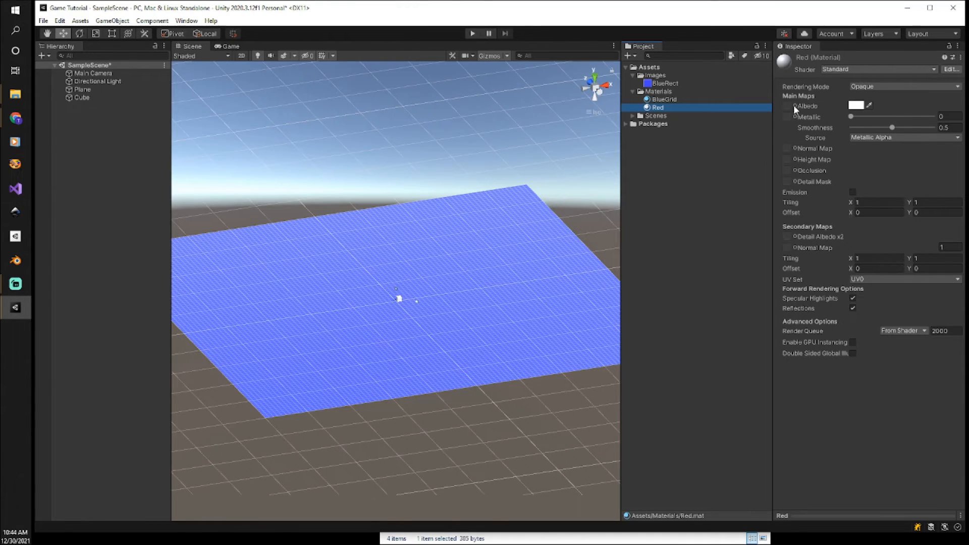
{"action": "left_click", "coordinate": [857, 105]}
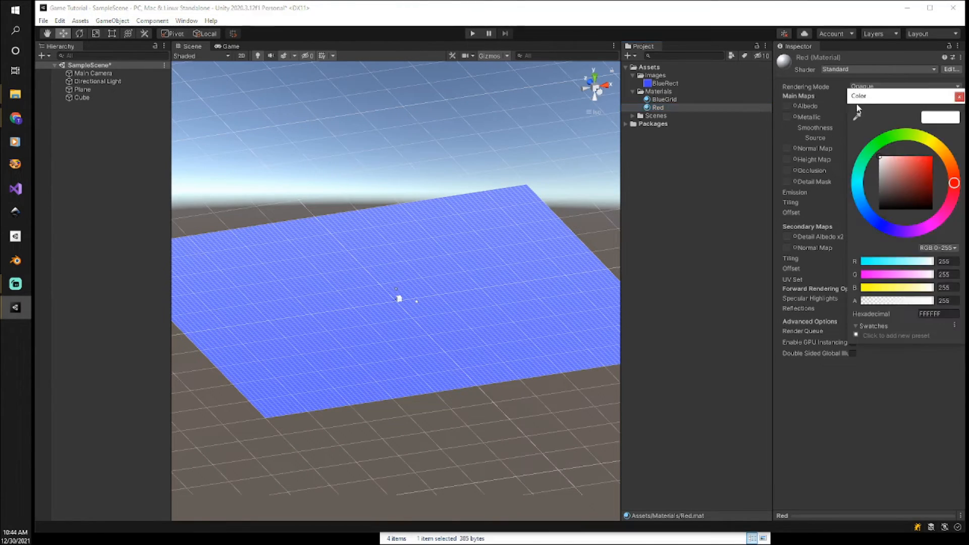
{"action": "left_click", "coordinate": [933, 161]}
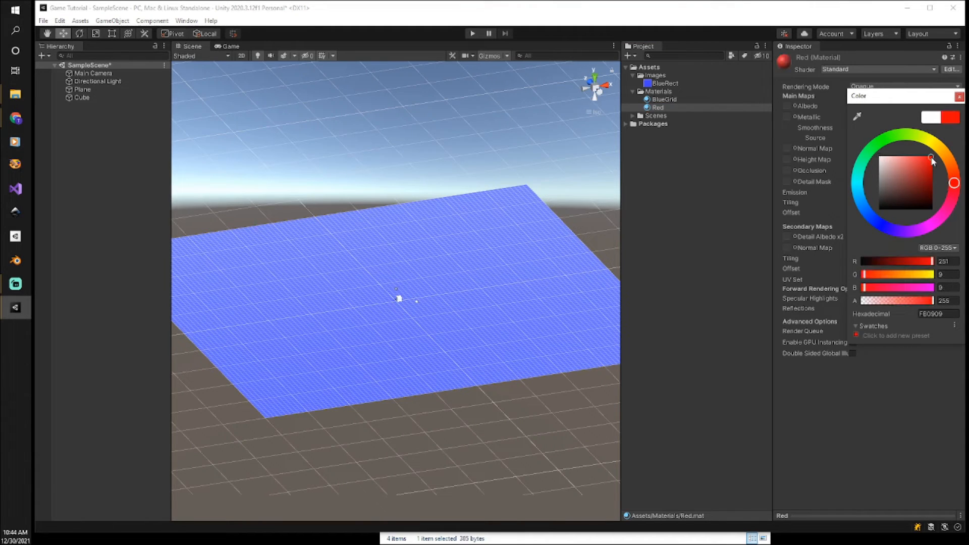
{"action": "left_click", "coordinate": [959, 97]}
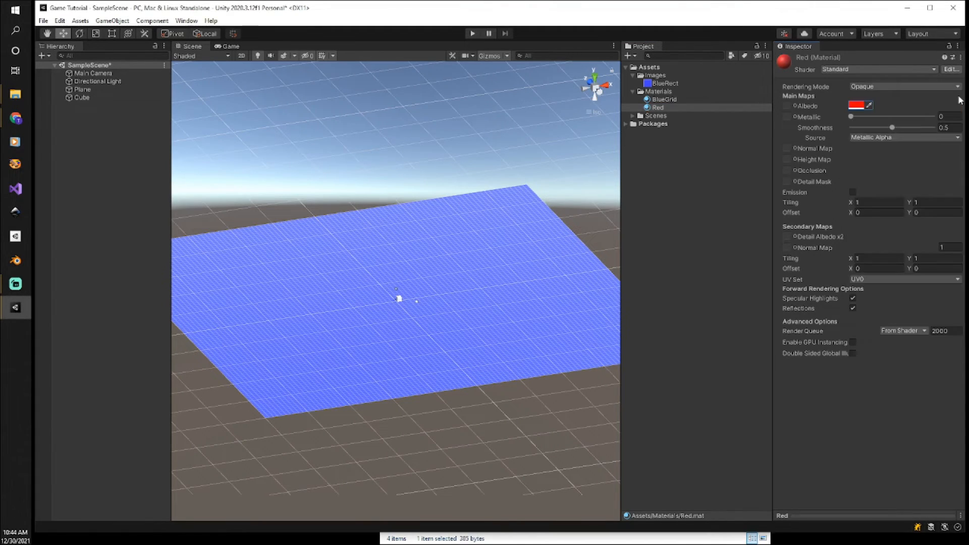
Step: Create a new material named Yellow in the Materials folder
{"action": "left_click", "coordinate": [659, 92]}
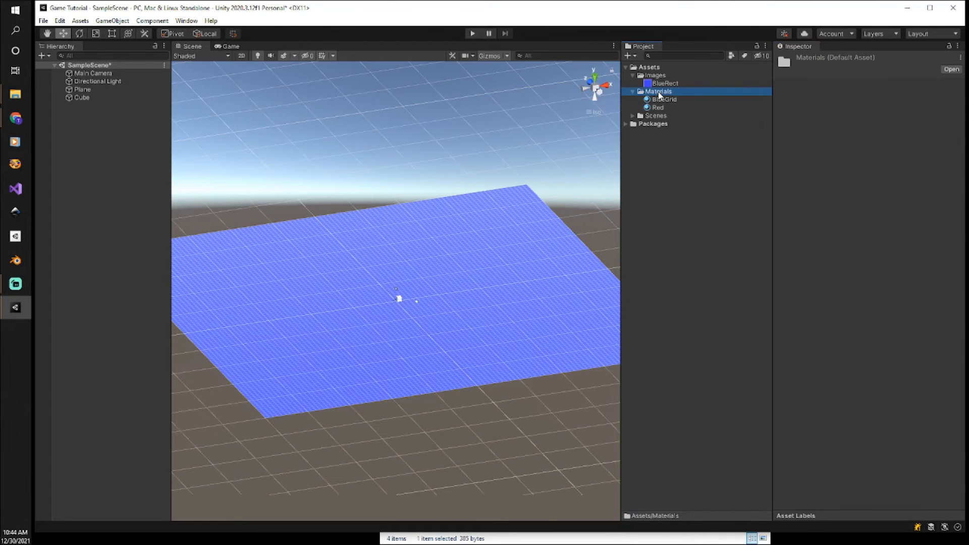
{"action": "right_click", "coordinate": [659, 93]}
{"action": "mouse_move", "coordinate": [661, 98]}
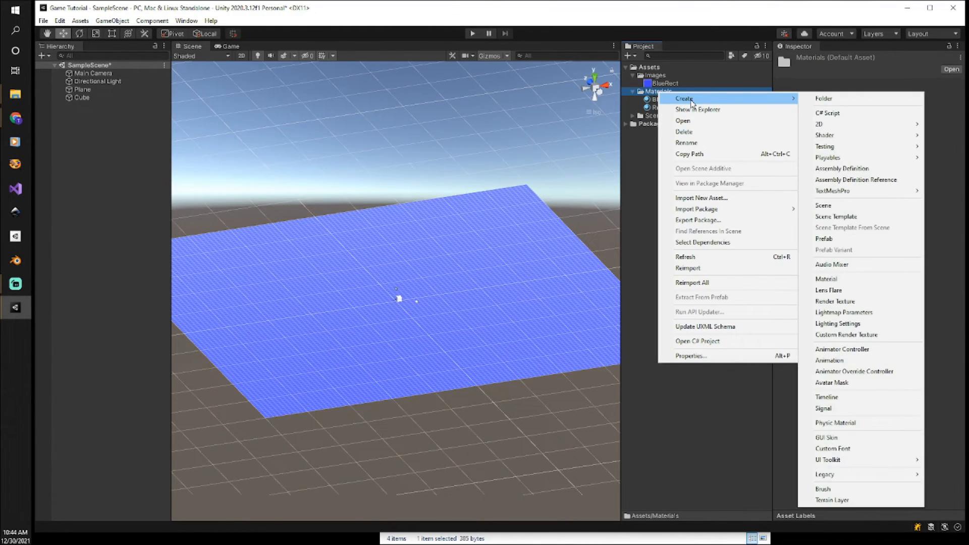
{"action": "left_click", "coordinate": [828, 279]}
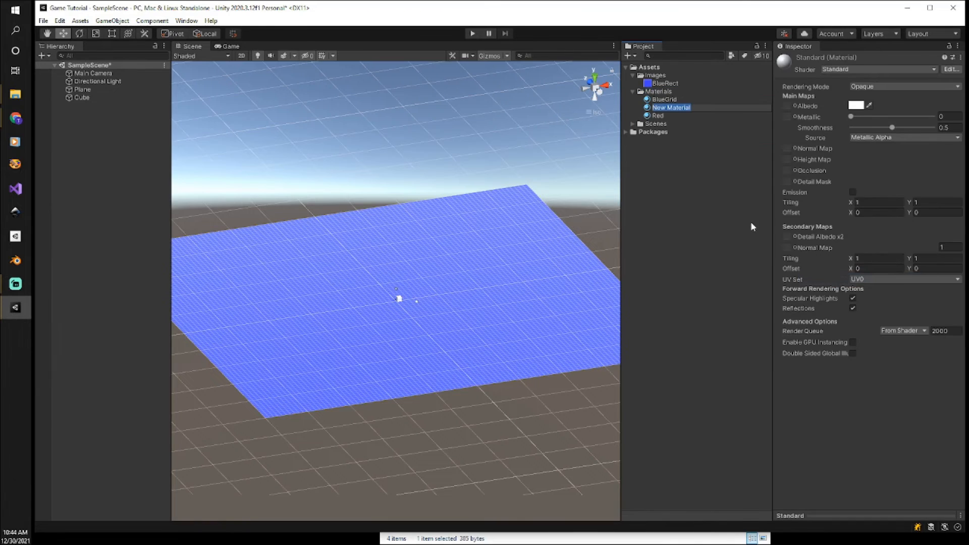
{"action": "type", "text": "Yellow"}
{"action": "key", "text": "Return"}
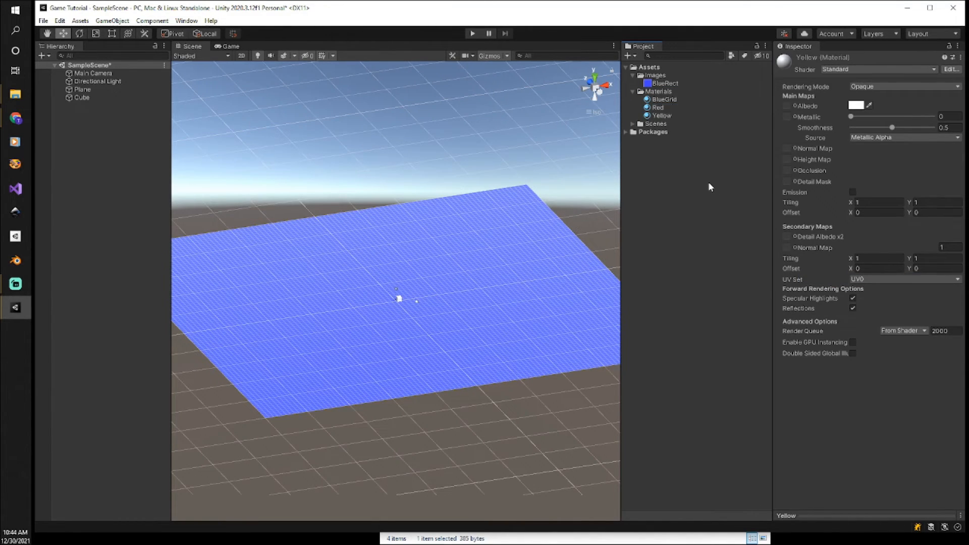
Step: Set the Yellow material's albedo color to a golden yellow, about FBCE17
{"action": "left_click", "coordinate": [658, 116]}
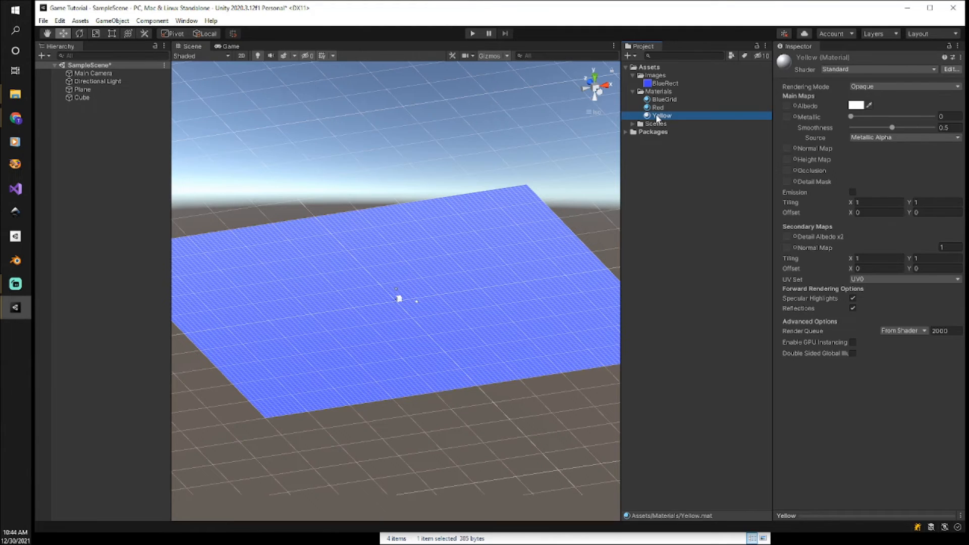
{"action": "left_click", "coordinate": [856, 105]}
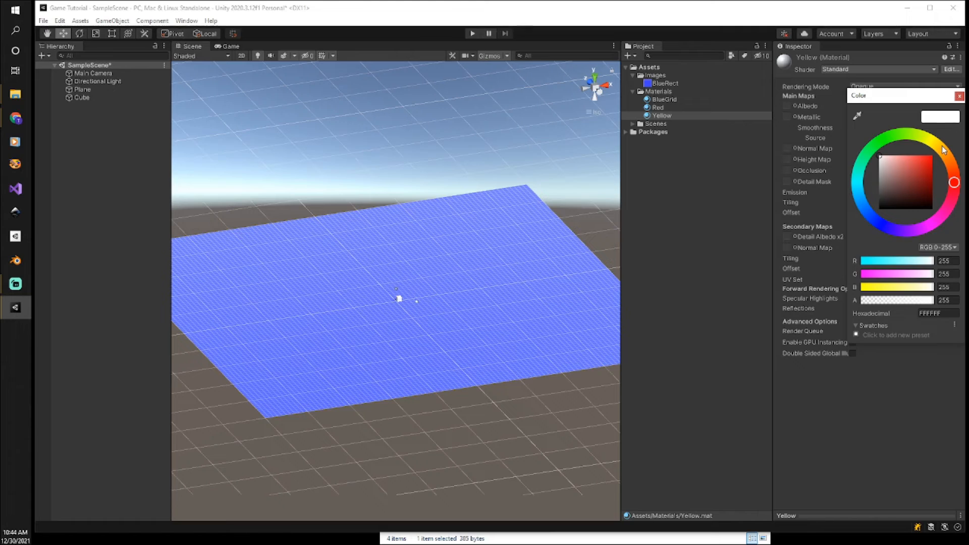
{"action": "left_click", "coordinate": [940, 148]}
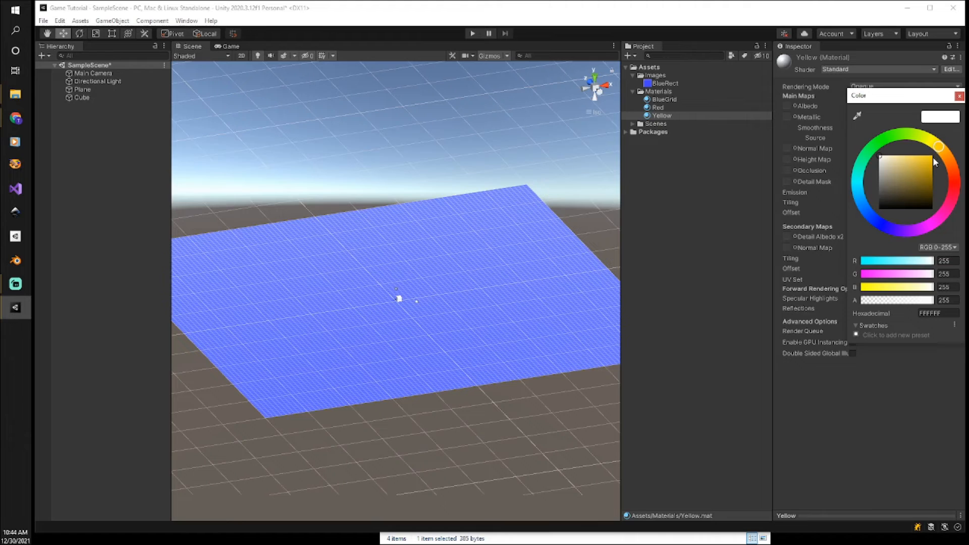
{"action": "left_click", "coordinate": [927, 157]}
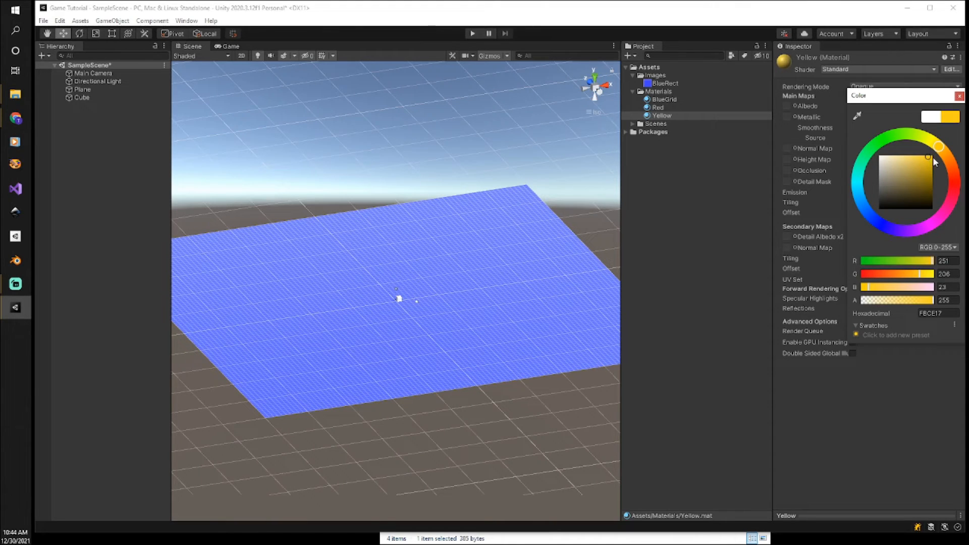
{"action": "left_click", "coordinate": [930, 158]}
{"action": "left_click", "coordinate": [960, 96]}
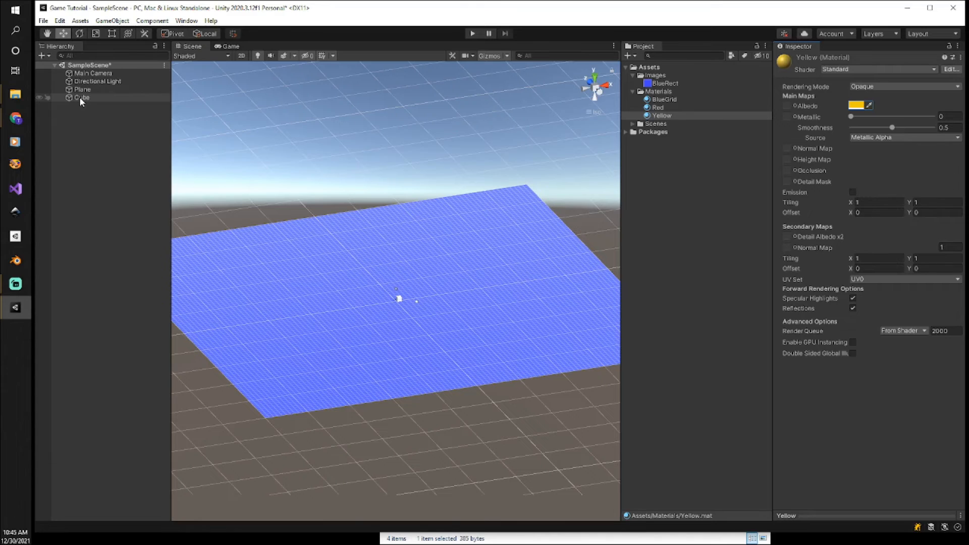
Step: Turn the scene's cube into a prefab in the Assets folder and assign the Red material to that prefab
{"action": "left_click_drag", "start_coordinate": [80, 97], "coordinate": [684, 181]}
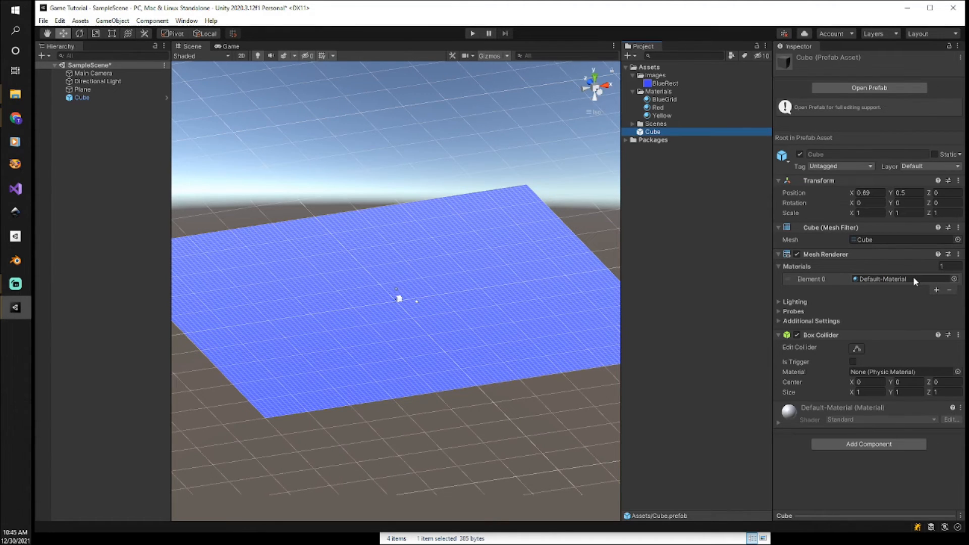
{"action": "left_click", "coordinate": [954, 279]}
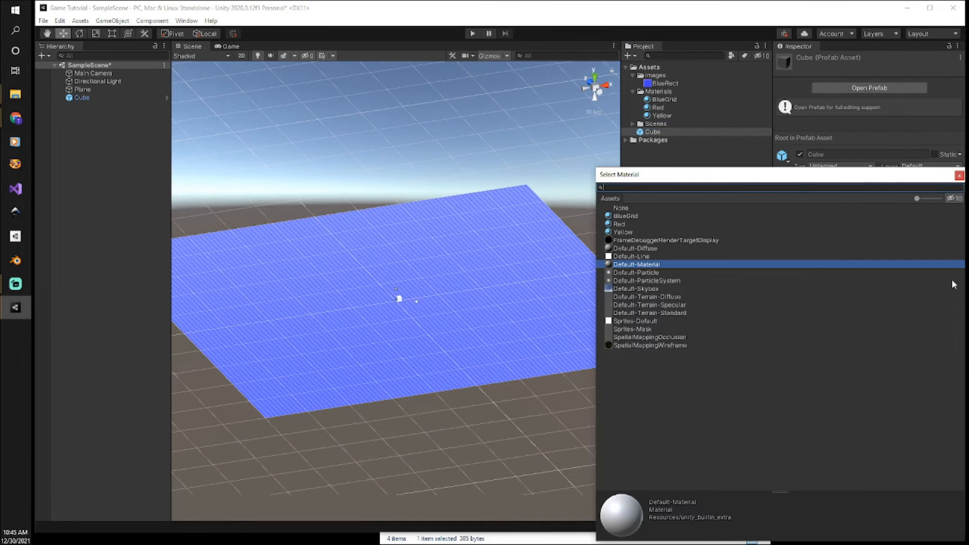
{"action": "left_click", "coordinate": [616, 225]}
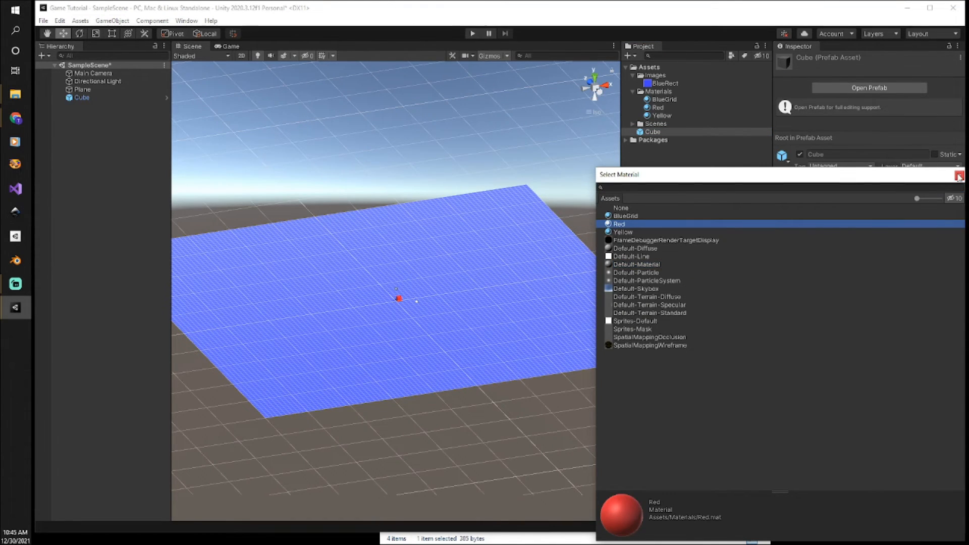
{"action": "left_click", "coordinate": [959, 176]}
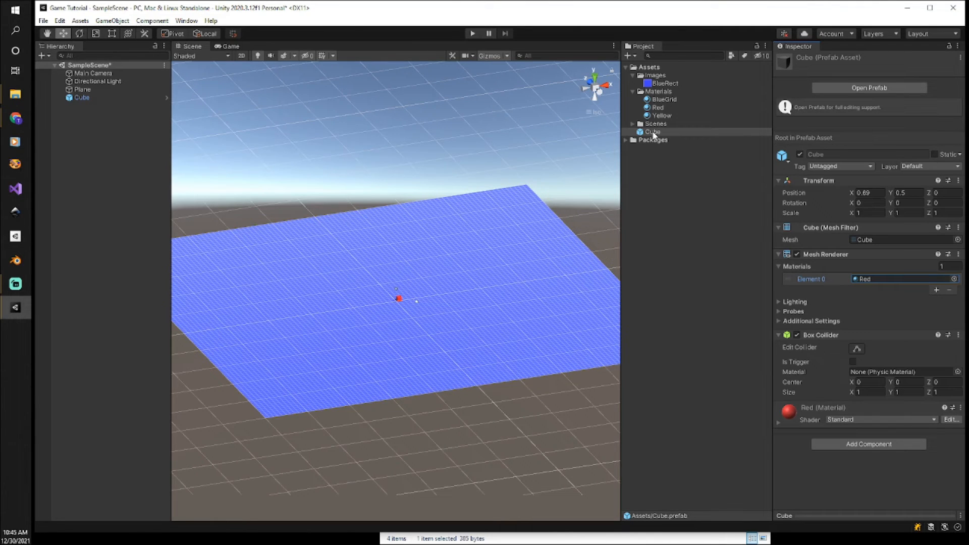
Step: Place two more instances of the Cube prefab on the plane, at about X 4.3, Z 4.9 and X 6.5, Z 0.4
{"action": "scroll", "coordinate": [396, 308], "scroll_direction": "up", "scroll_amount": 10}
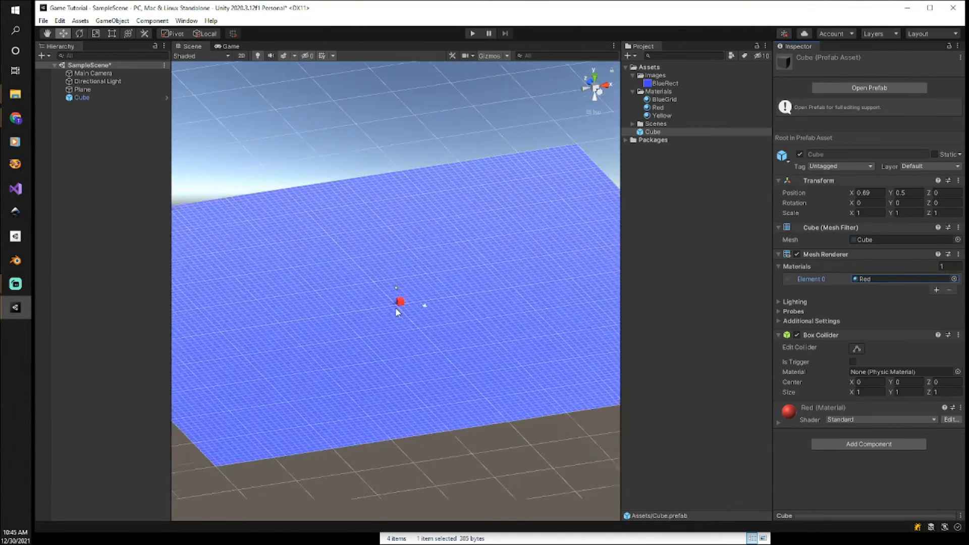
{"action": "scroll", "coordinate": [397, 311], "scroll_direction": "up", "scroll_amount": 3}
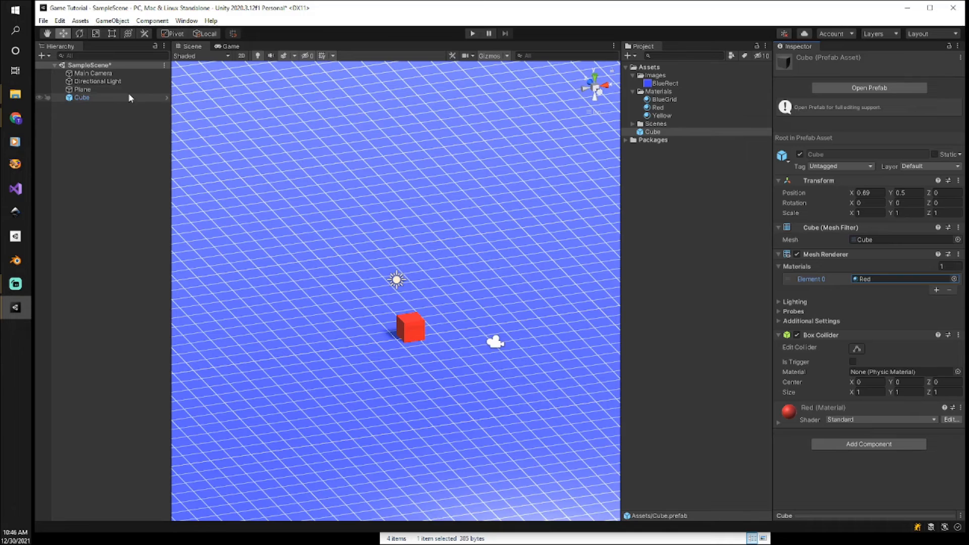
{"action": "left_click", "coordinate": [700, 202]}
{"action": "left_click", "coordinate": [663, 131]}
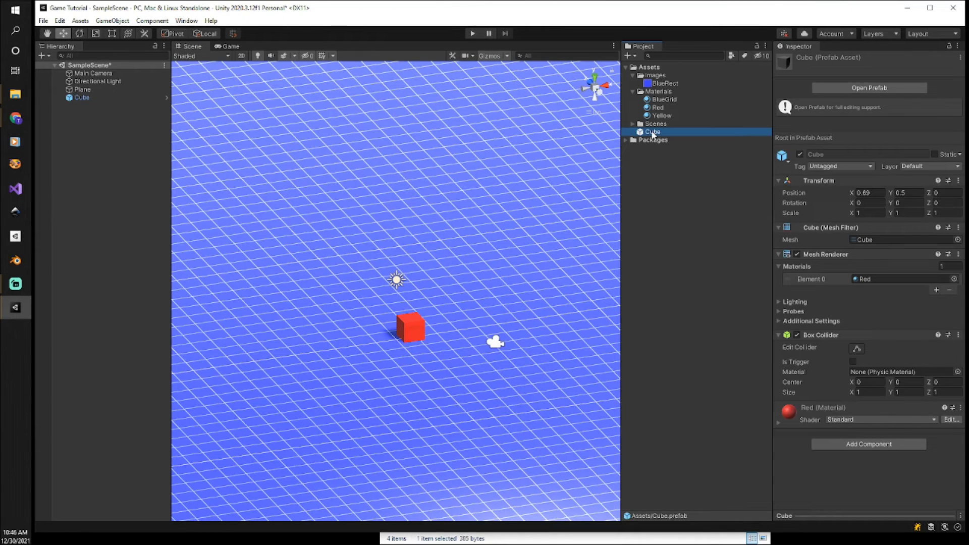
{"action": "left_click_drag", "start_coordinate": [655, 133], "coordinate": [445, 283]}
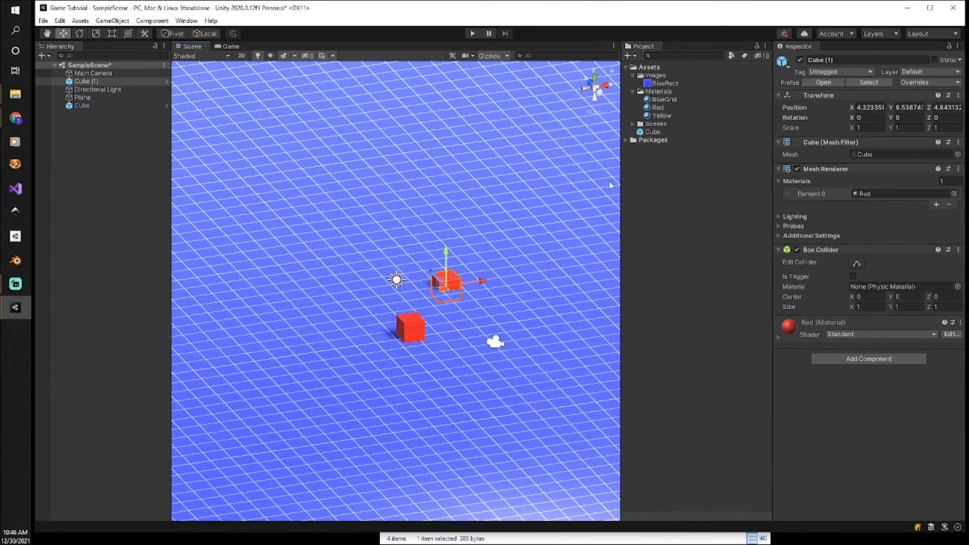
{"action": "left_click_drag", "start_coordinate": [657, 133], "coordinate": [525, 318]}
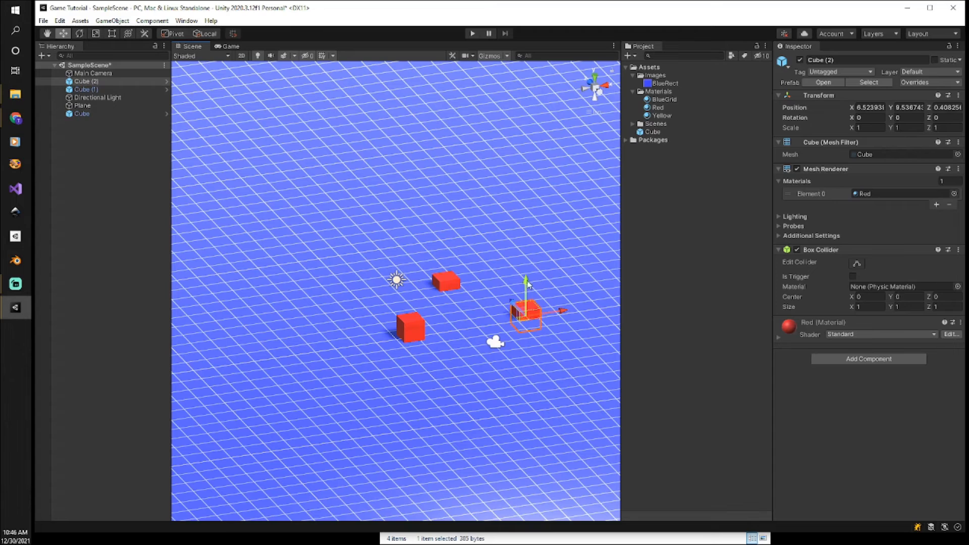
Step: Raise both new cubes so they rest on the plane, moving Cube (1) to about Y 0.56
{"action": "left_click_drag", "start_coordinate": [529, 283], "coordinate": [451, 248]}
{"action": "left_click", "coordinate": [443, 278]}
{"action": "left_click", "coordinate": [447, 281]}
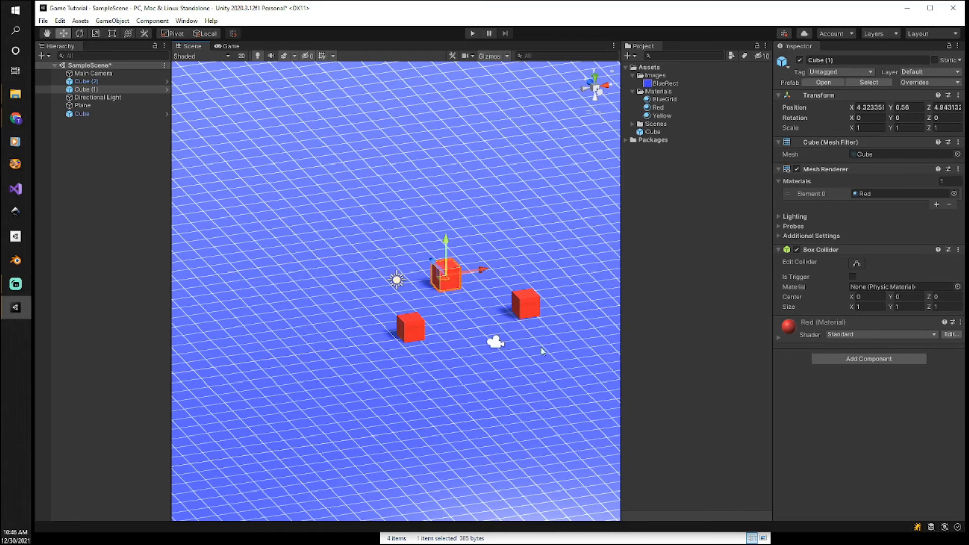
{"action": "left_click", "coordinate": [538, 371]}
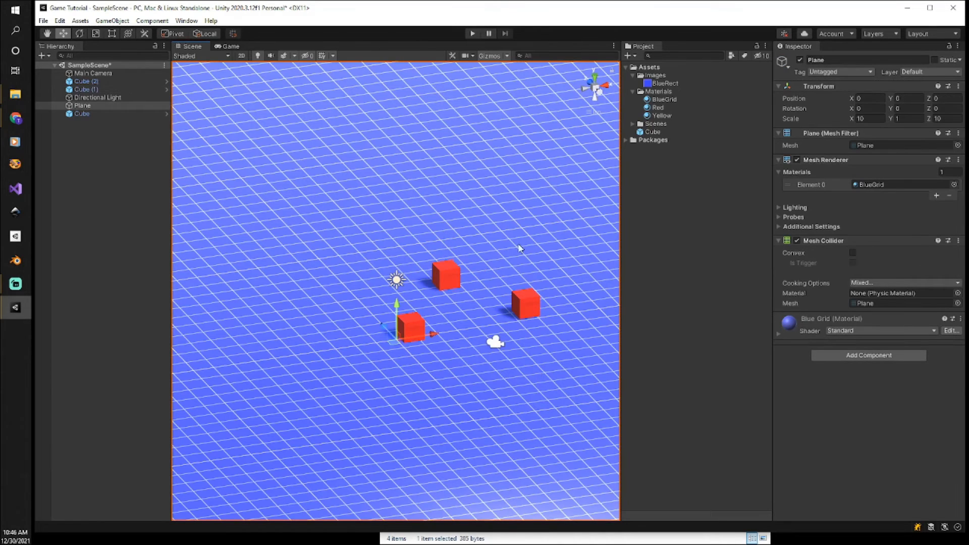
Step: Change the Cube prefab's material to Yellow
{"action": "left_click", "coordinate": [652, 132]}
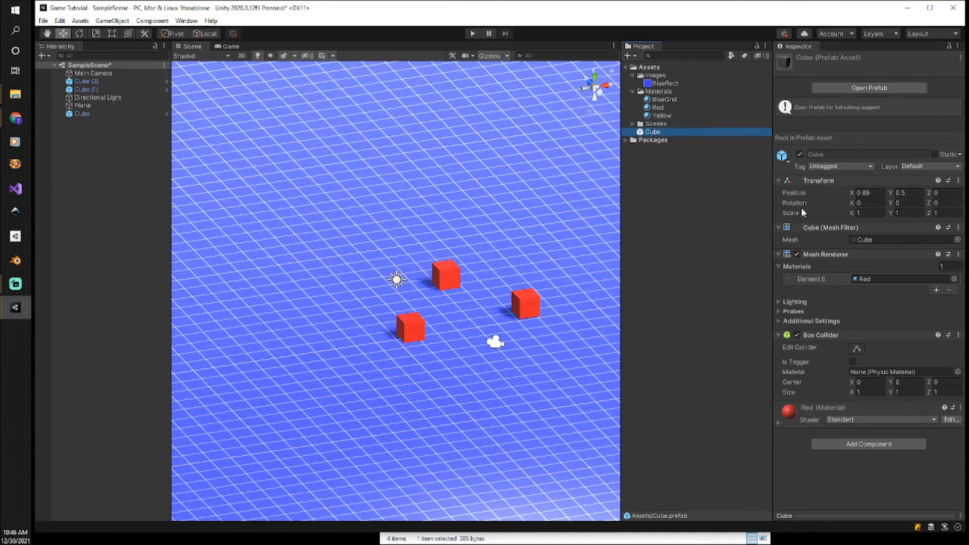
{"action": "left_click", "coordinate": [955, 279]}
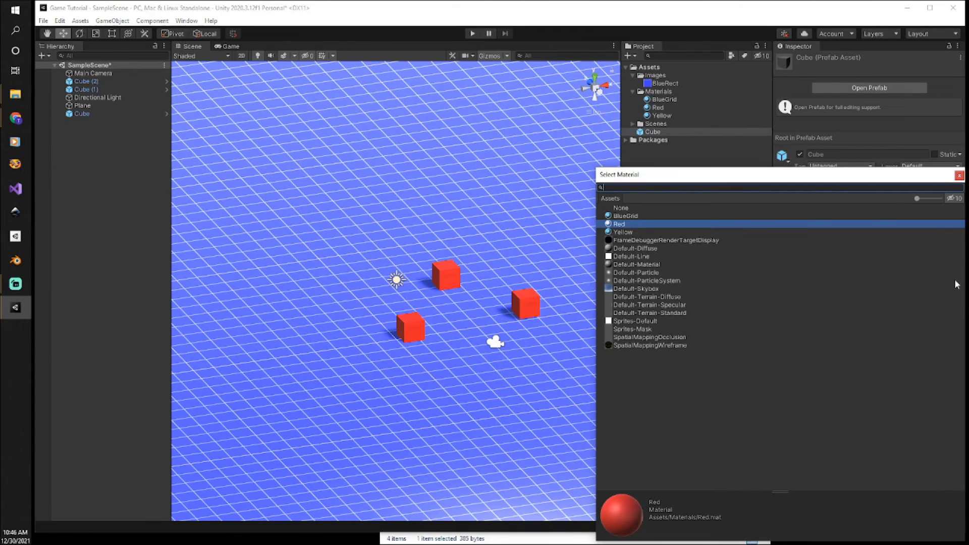
{"action": "left_click", "coordinate": [634, 233]}
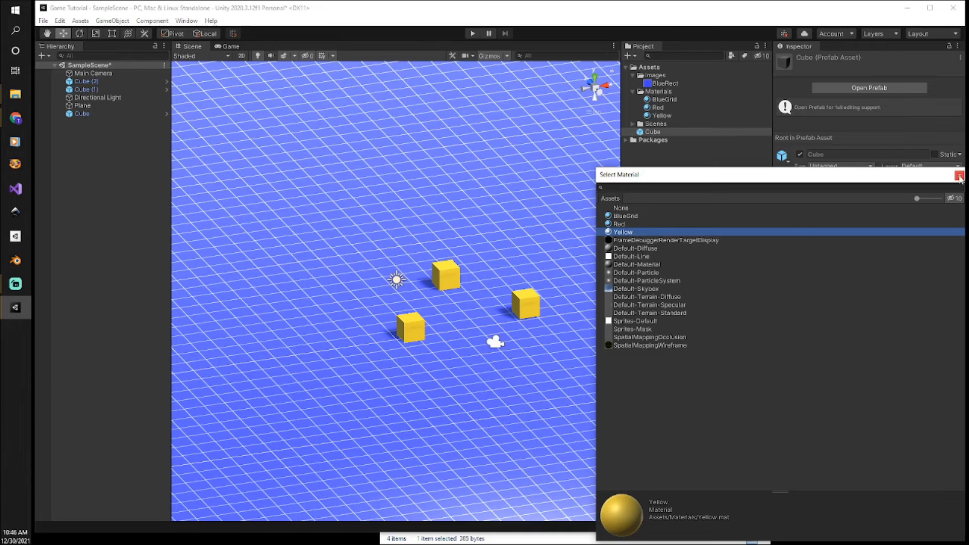
{"action": "left_click", "coordinate": [960, 175]}
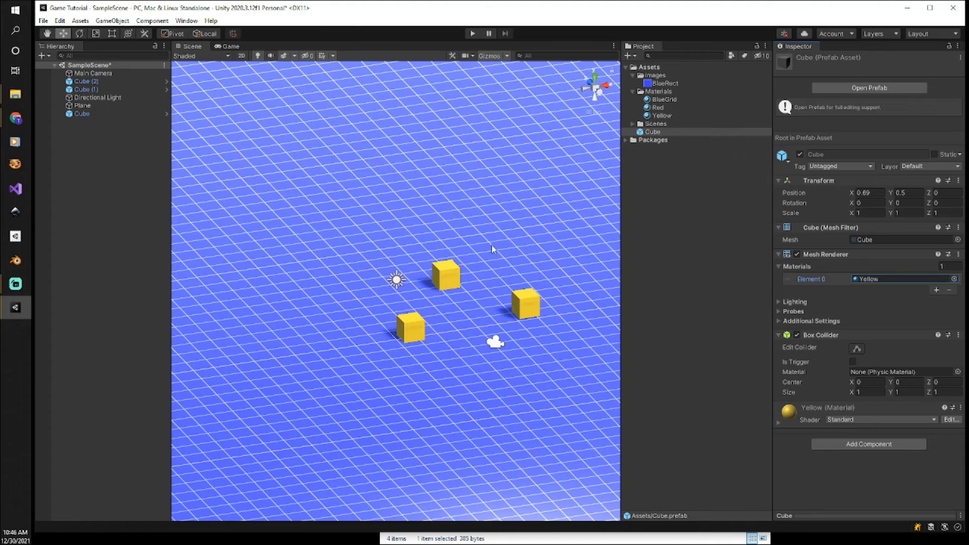
Step: Move the Main Camera sideways and up to about X -5.58, Y 5.03
{"action": "left_click_drag", "start_coordinate": [519, 390], "coordinate": [516, 384], "text": "alt"}
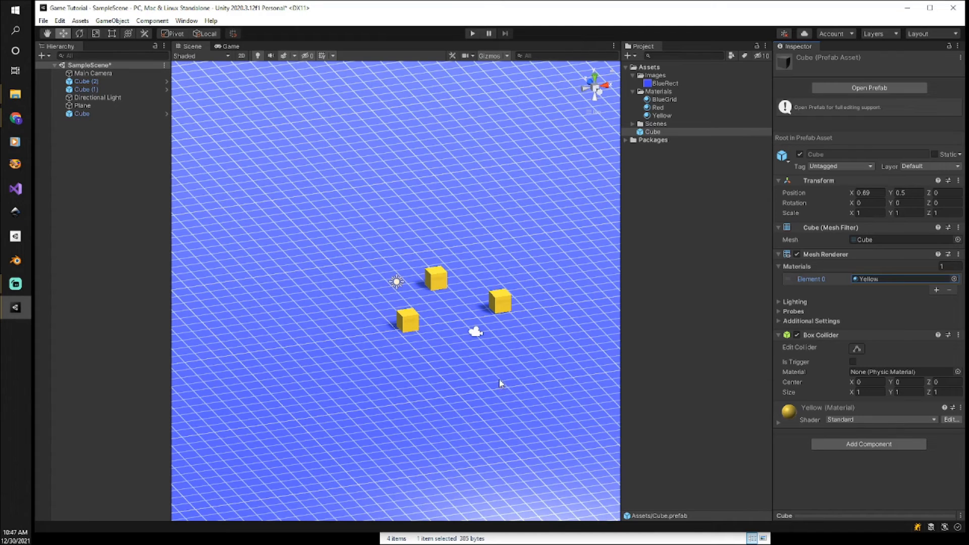
{"action": "left_click_drag", "start_coordinate": [498, 380], "coordinate": [535, 386], "text": "alt"}
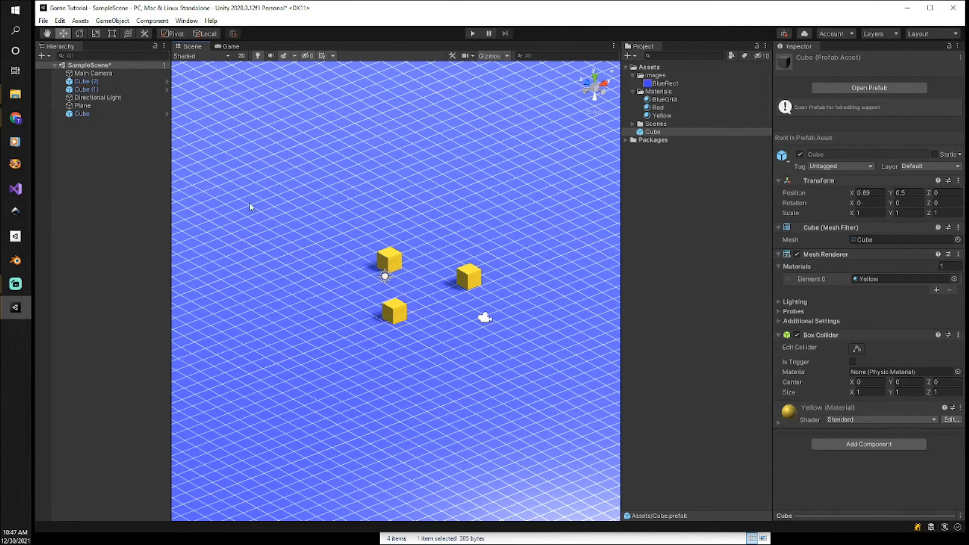
{"action": "left_click", "coordinate": [99, 73]}
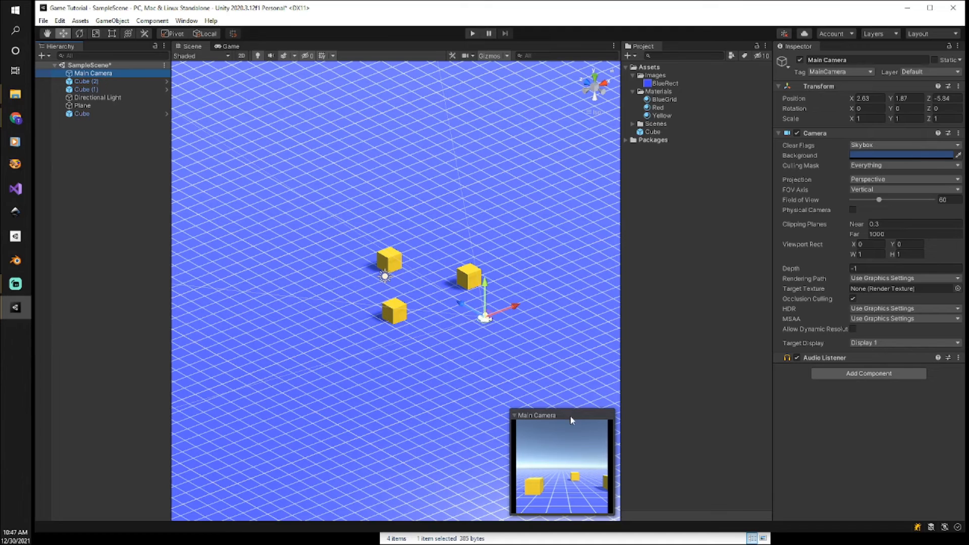
{"action": "left_click_drag", "start_coordinate": [489, 291], "coordinate": [374, 278]}
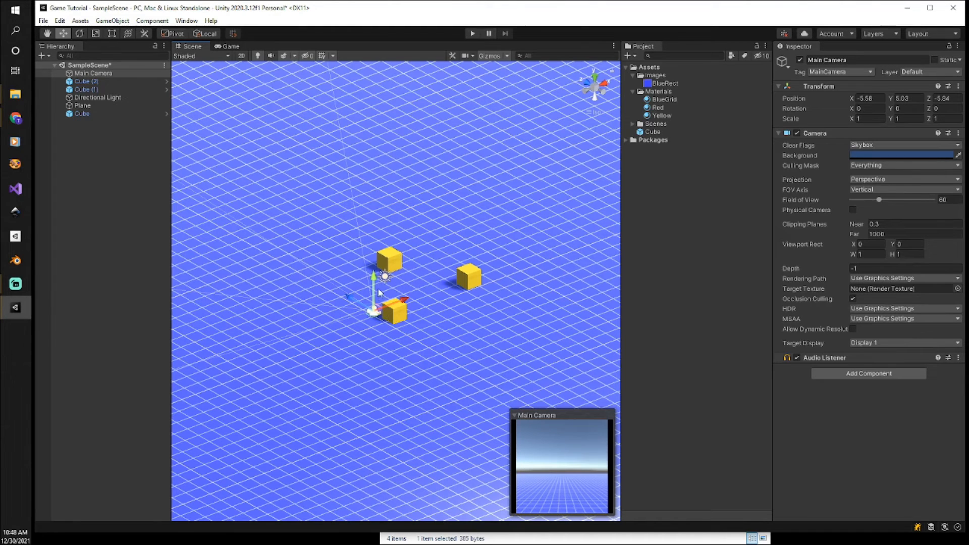
Step: Rotate the Main Camera toward the three cubes, to about 11.7 on X and 49.2 on Y, and return to the Move tool
{"action": "left_click", "coordinate": [78, 34]}
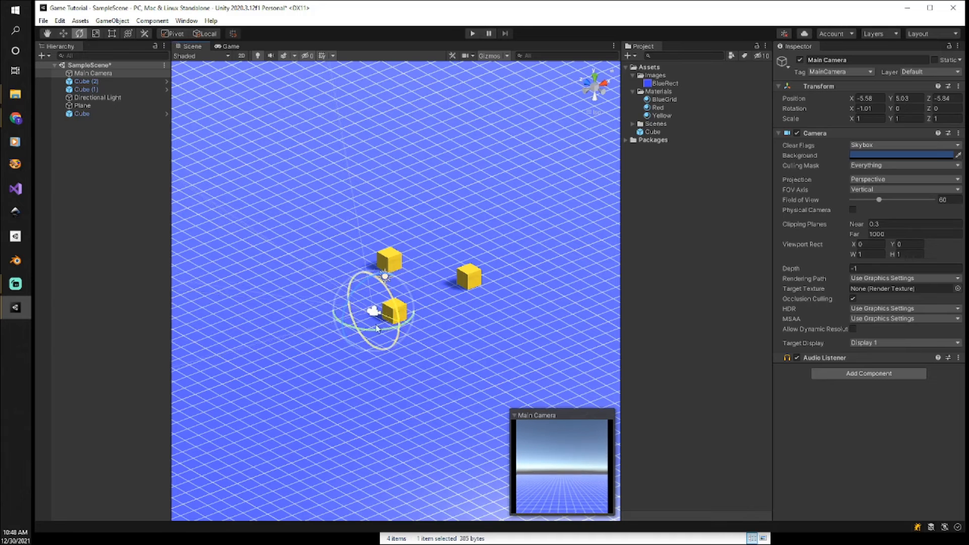
{"action": "left_click_drag", "start_coordinate": [402, 326], "coordinate": [327, 309]}
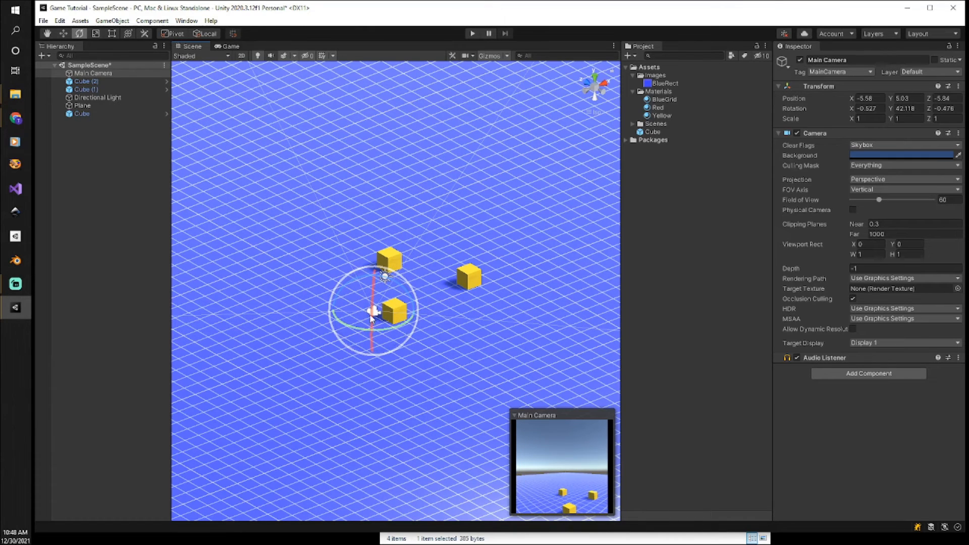
{"action": "left_click", "coordinate": [202, 34]}
{"action": "left_click", "coordinate": [206, 34]}
{"action": "mouse_move", "coordinate": [372, 317]}
{"action": "left_mouse_down"}
{"action": "mouse_move", "coordinate": [373, 308]}
{"action": "mouse_move", "coordinate": [381, 319]}
{"action": "left_mouse_up"}
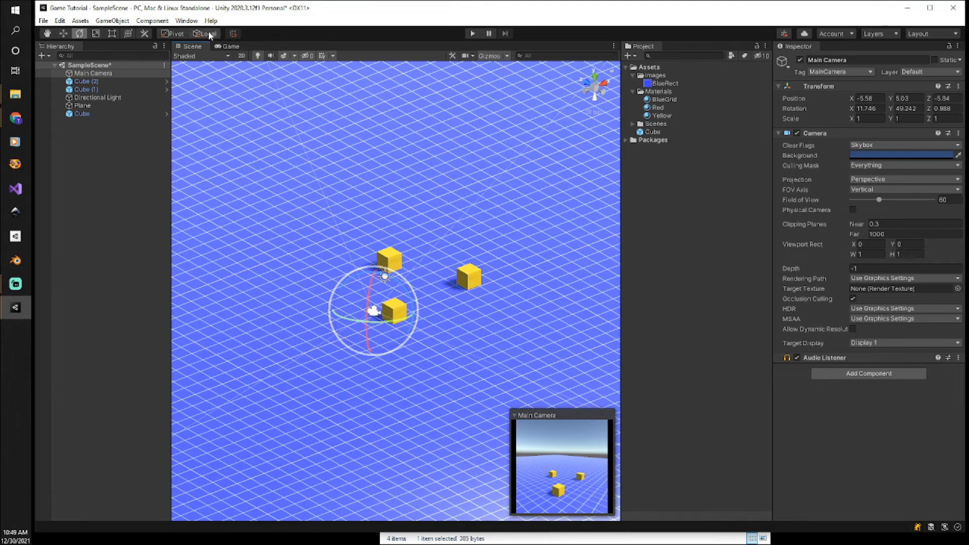
{"action": "left_click", "coordinate": [63, 33]}
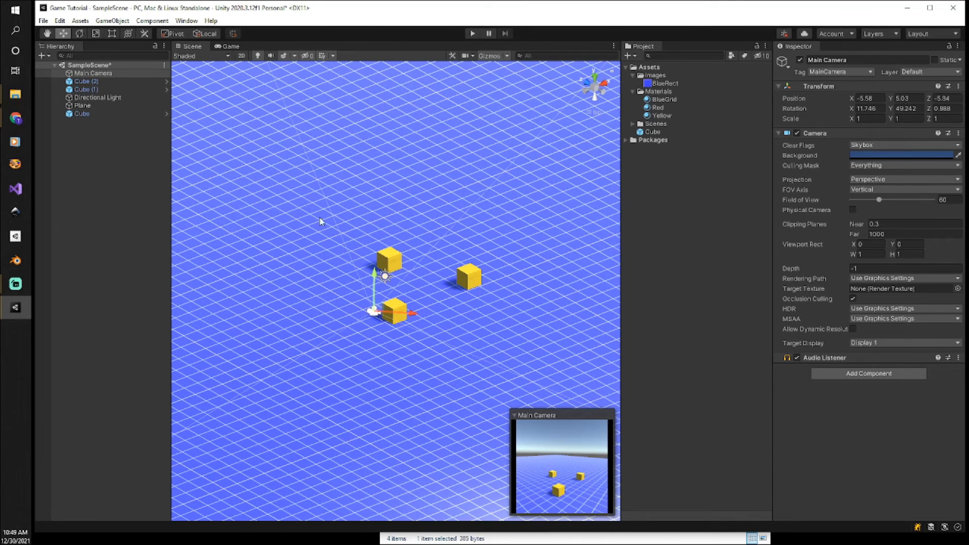
Step: Compare the Scene view with the Game view to check how the Main Camera frames the cubes
{"action": "left_click", "coordinate": [229, 46]}
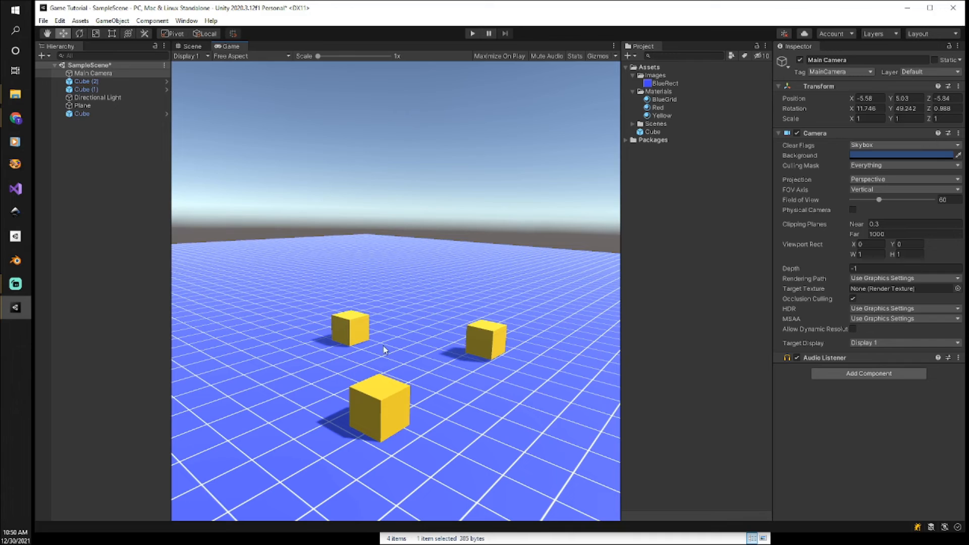
{"action": "left_click", "coordinate": [190, 46]}
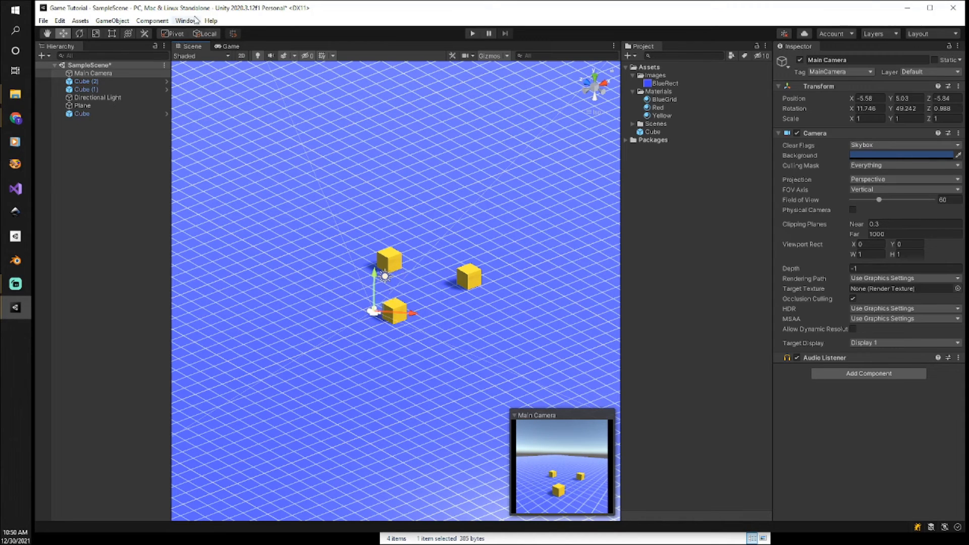
{"action": "left_click", "coordinate": [227, 47]}
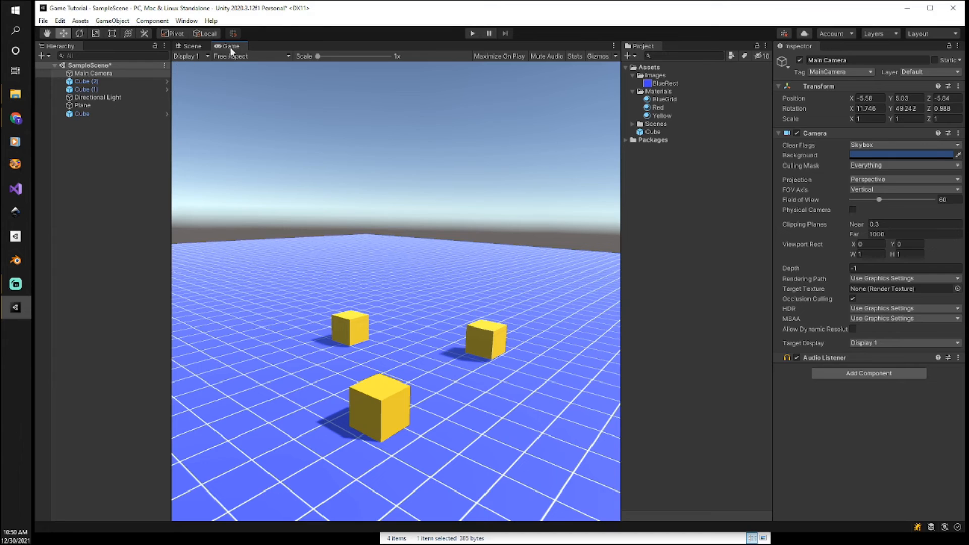
Step: Undock the Game view into a floating window, shrink it and place it beside the Scene view
{"action": "left_click_drag", "start_coordinate": [229, 46], "coordinate": [306, 97]}
{"action": "left_click_drag", "start_coordinate": [339, 177], "coordinate": [420, 230]}
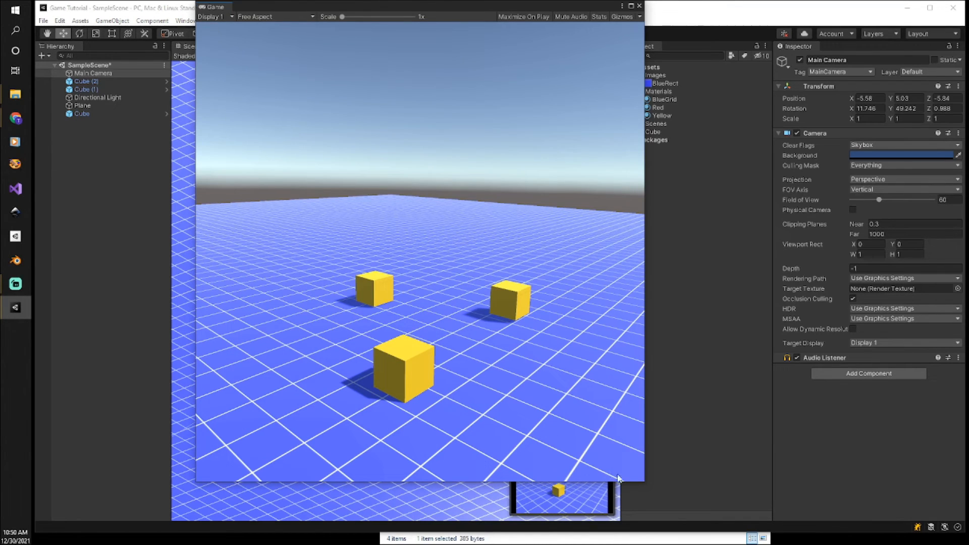
{"action": "left_click_drag", "start_coordinate": [644, 483], "coordinate": [516, 279]}
{"action": "left_click_drag", "start_coordinate": [329, 5], "coordinate": [779, 219]}
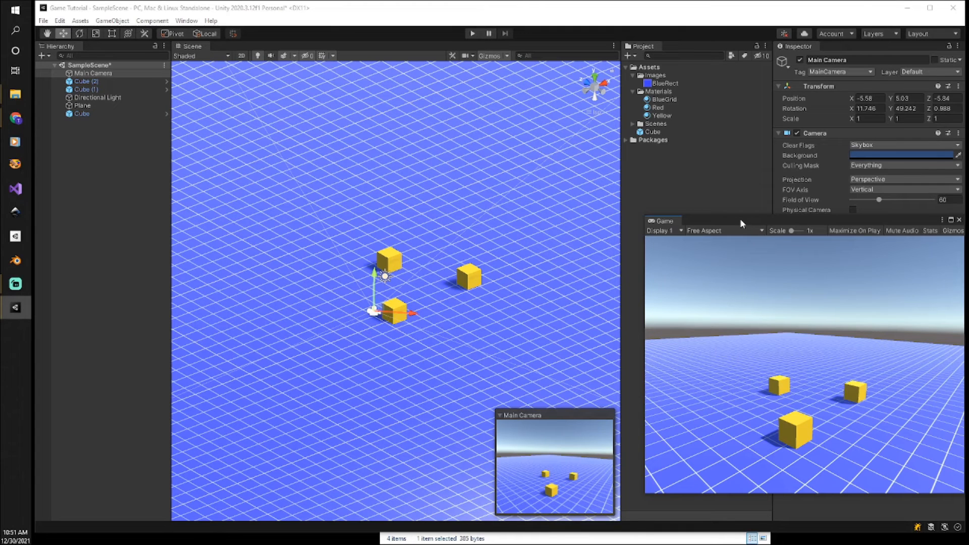
{"action": "left_click_drag", "start_coordinate": [740, 219], "coordinate": [735, 104]}
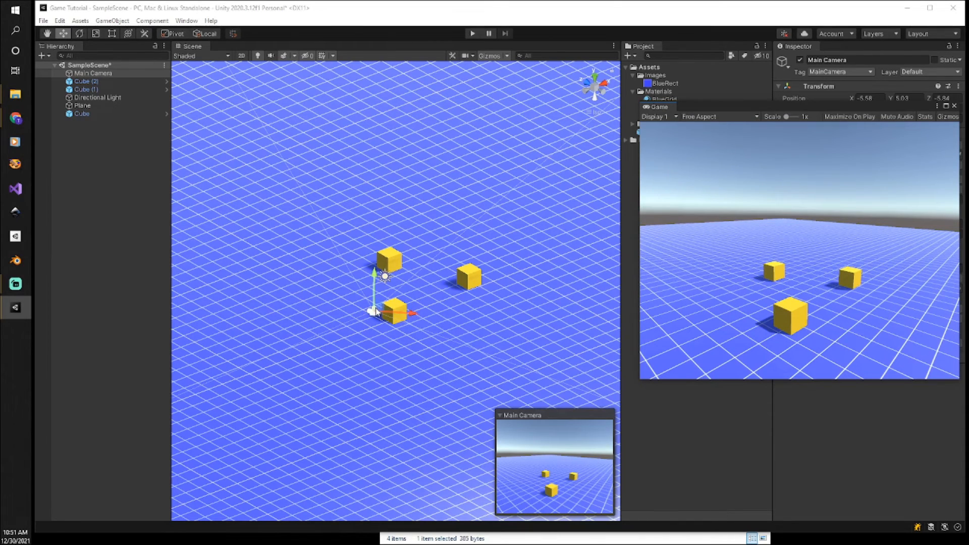
Step: Move the Main Camera closer to the three cubes, to about X -3.56, Y 4.48, Z -4.1
{"action": "middle_click_drag", "start_coordinate": [379, 386], "coordinate": [344, 379]}
{"action": "right_click_drag", "start_coordinate": [359, 388], "coordinate": [493, 393]}
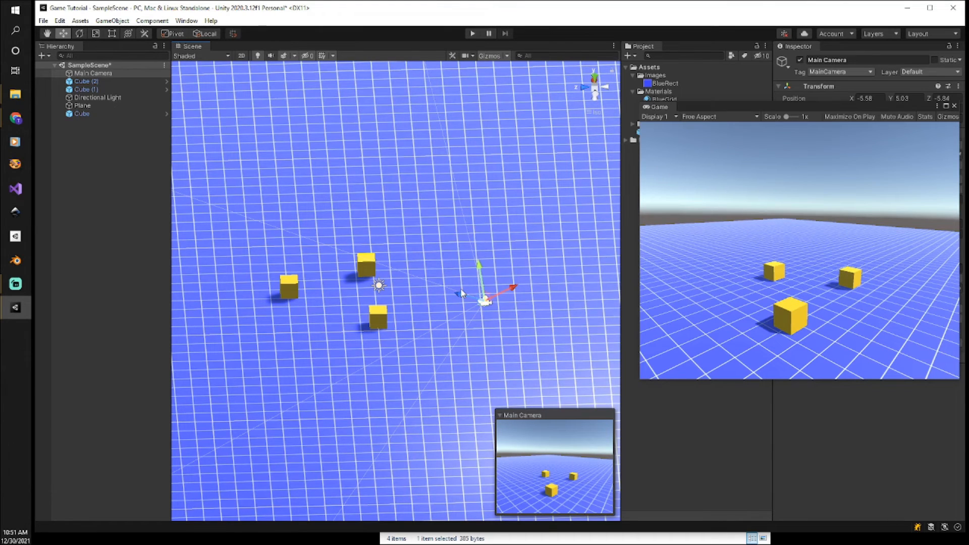
{"action": "left_click_drag", "start_coordinate": [462, 299], "coordinate": [435, 272]}
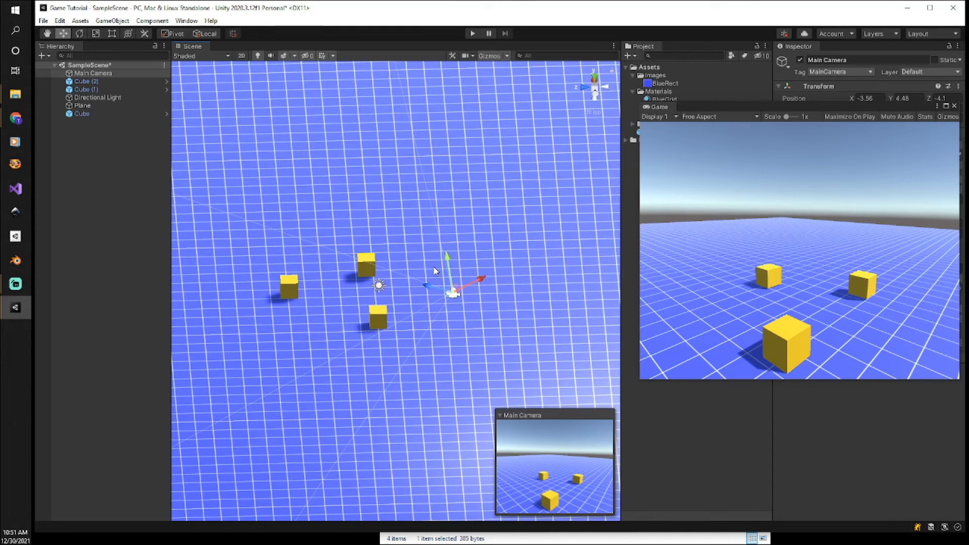
{"action": "middle_click_drag", "start_coordinate": [464, 350], "coordinate": [440, 360]}
{"action": "left_click_drag", "start_coordinate": [439, 360], "coordinate": [238, 363], "text": "alt"}
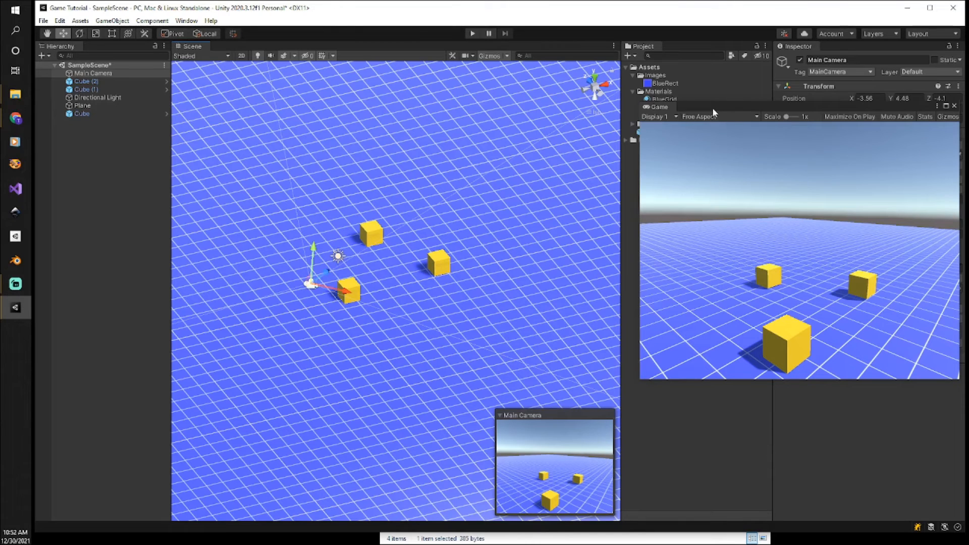
Step: Dock the floating Game view beside the Scene view again and return to the Scene view
{"action": "left_click_drag", "start_coordinate": [653, 109], "coordinate": [646, 133]}
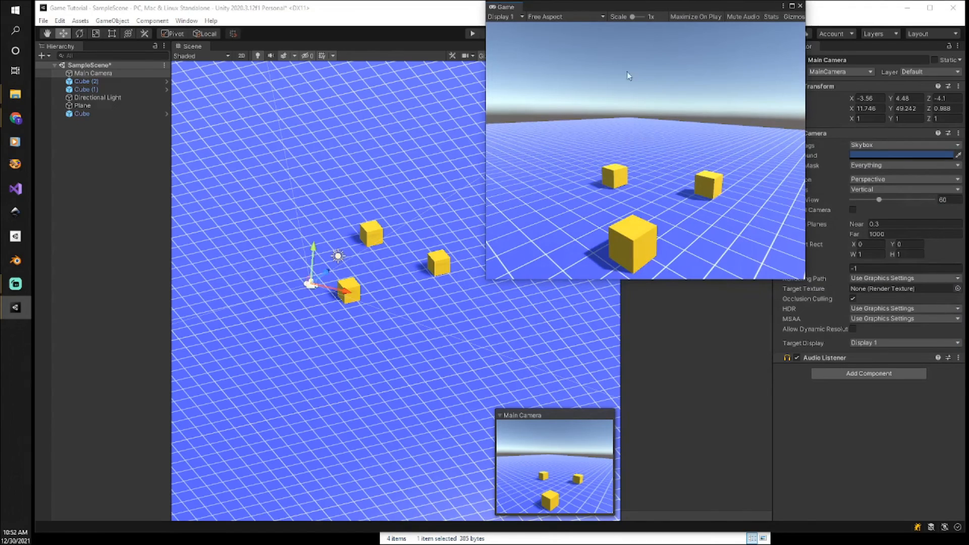
{"action": "left_click_drag", "start_coordinate": [507, 7], "coordinate": [222, 45]}
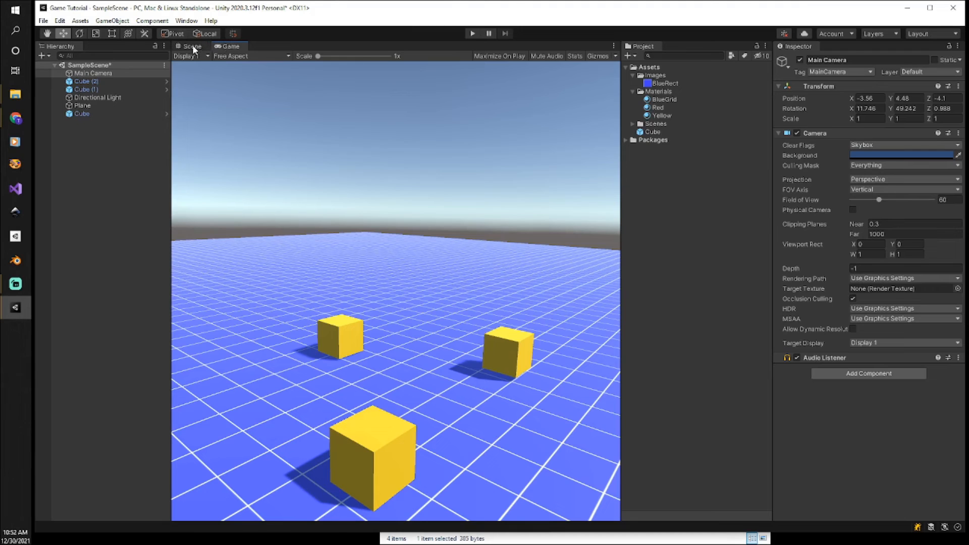
{"action": "left_click", "coordinate": [193, 48]}
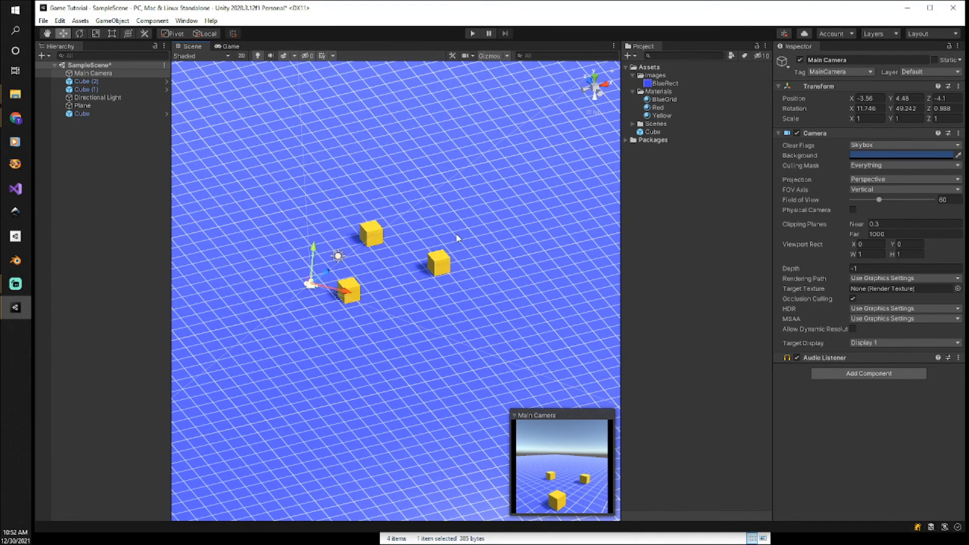
Step: Select the Plane and examine its edges and the sky surrounding it from several angles
{"action": "scroll", "coordinate": [457, 239], "scroll_direction": "down", "scroll_amount": 5}
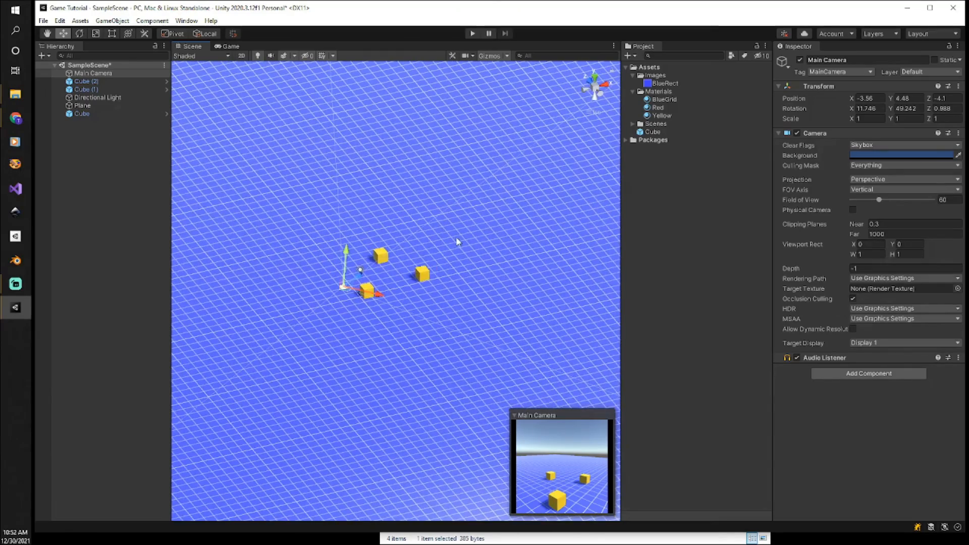
{"action": "left_click_drag", "start_coordinate": [457, 245], "coordinate": [397, 146], "text": "alt"}
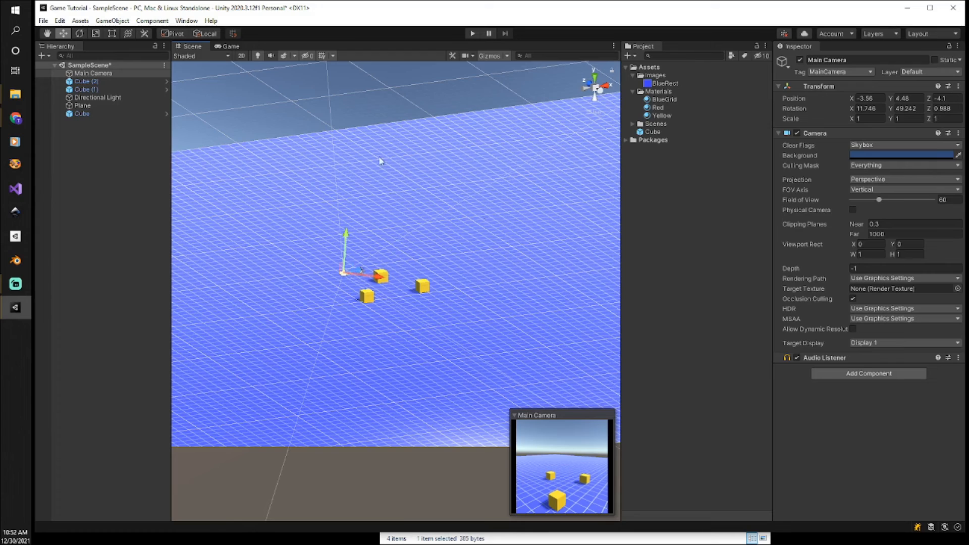
{"action": "left_click", "coordinate": [83, 105]}
{"action": "middle_click_drag", "start_coordinate": [454, 217], "coordinate": [453, 244]}
{"action": "left_click_drag", "start_coordinate": [454, 243], "coordinate": [379, 176], "text": "alt"}
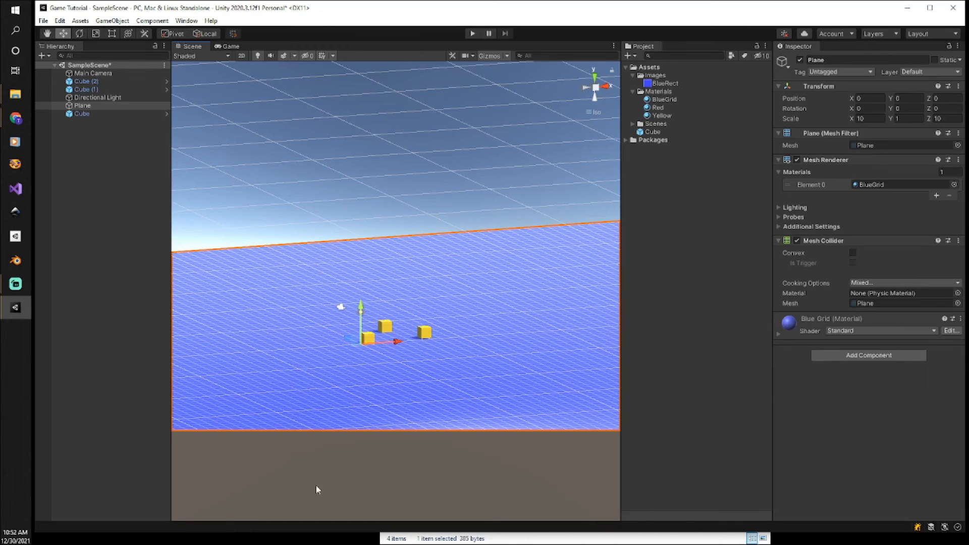
{"action": "left_click_drag", "start_coordinate": [365, 385], "coordinate": [427, 404], "text": "alt"}
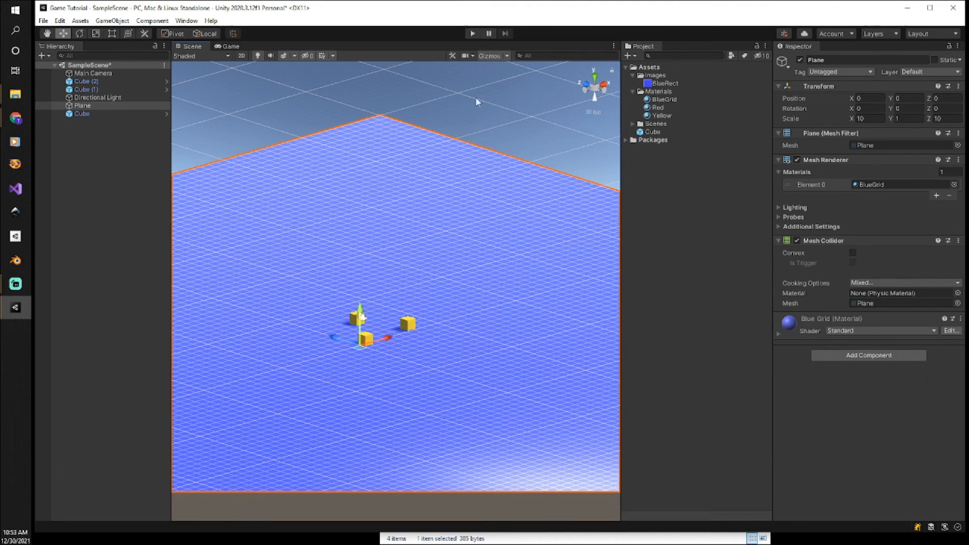
Step: Create a new material in the Materials folder, keeping its default name
{"action": "left_click", "coordinate": [659, 93]}
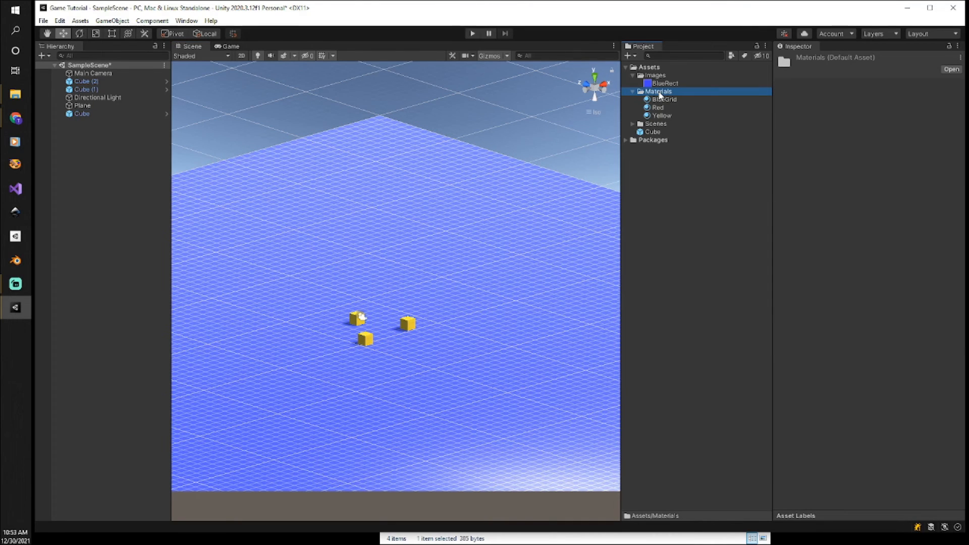
{"action": "right_click", "coordinate": [660, 95]}
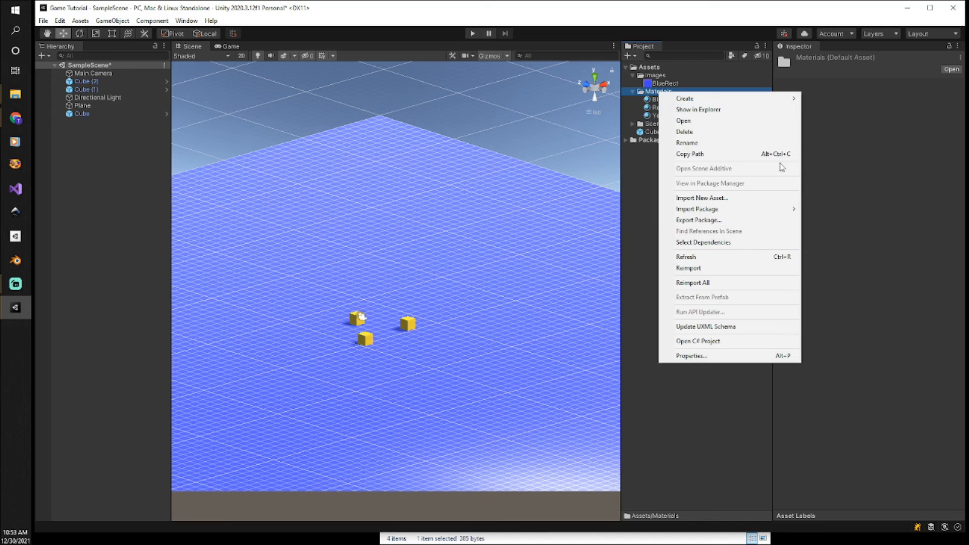
{"action": "mouse_move", "coordinate": [772, 98]}
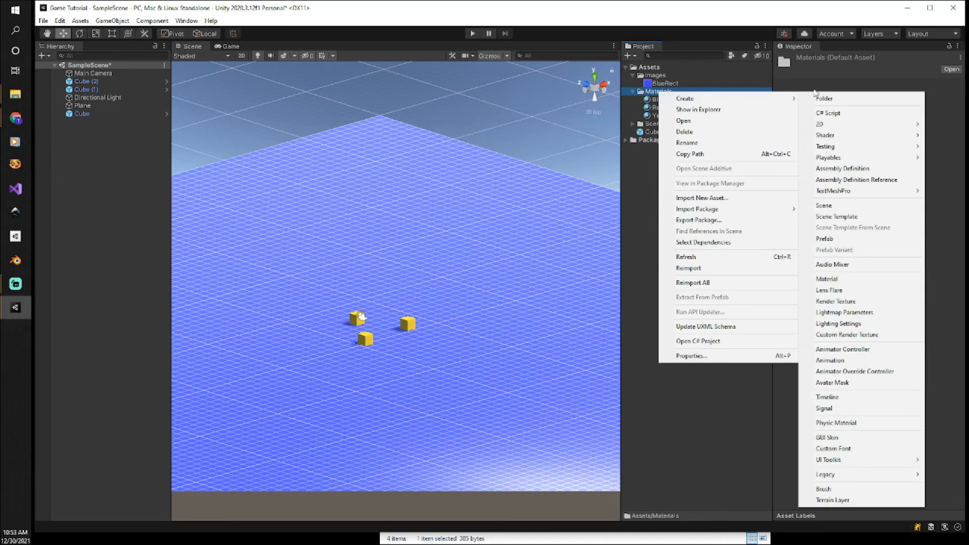
{"action": "left_click", "coordinate": [851, 279]}
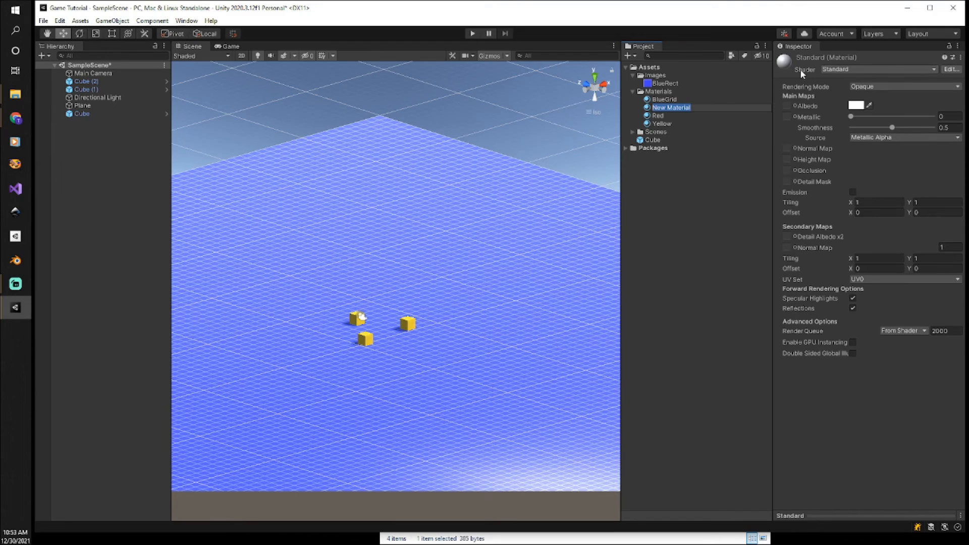
{"action": "key", "text": "Return"}
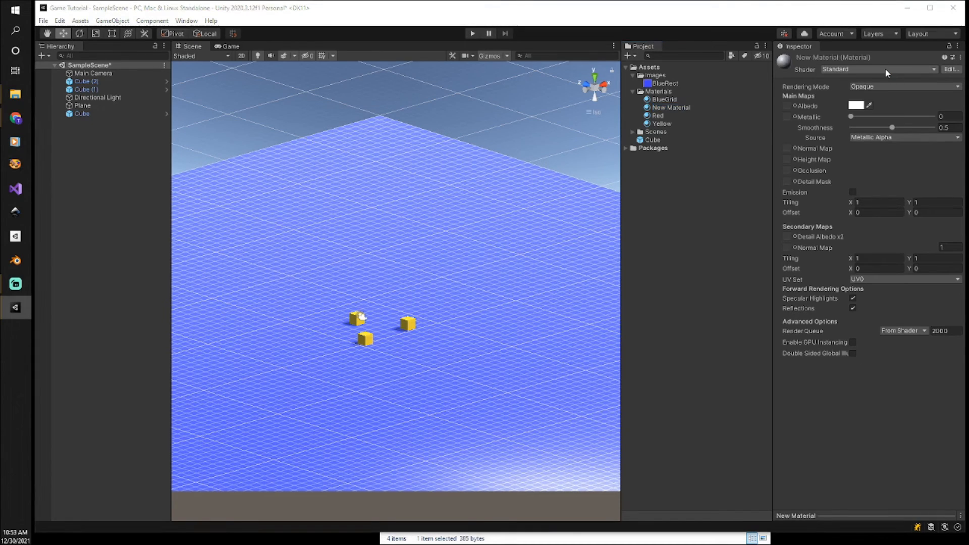
Step: Set the new material's shader to Skybox/6 Sided
{"action": "left_click", "coordinate": [932, 69]}
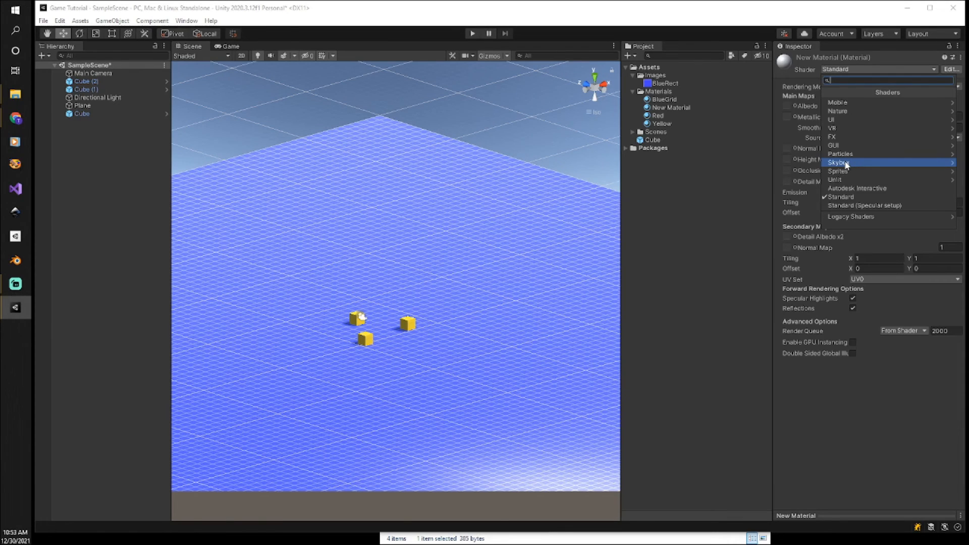
{"action": "left_click", "coordinate": [847, 163]}
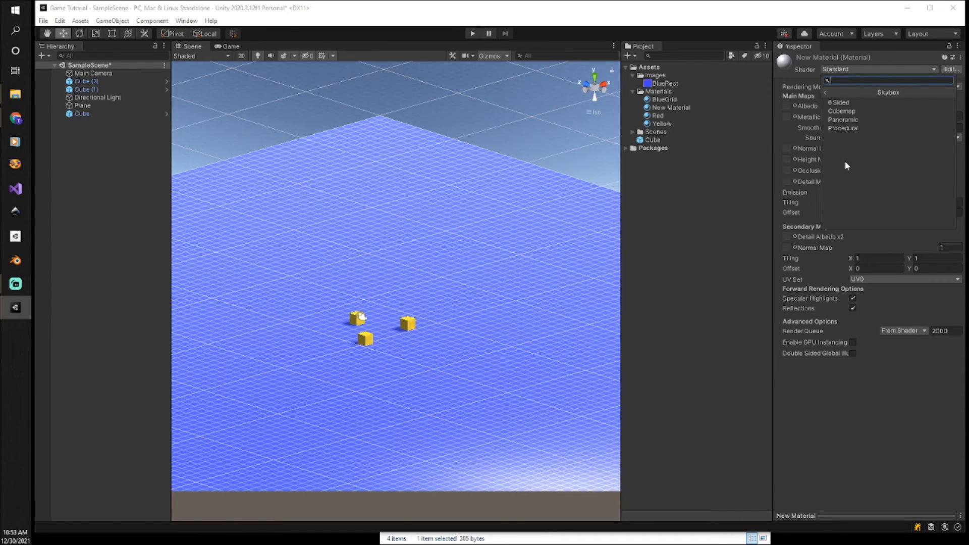
{"action": "left_click", "coordinate": [847, 103]}
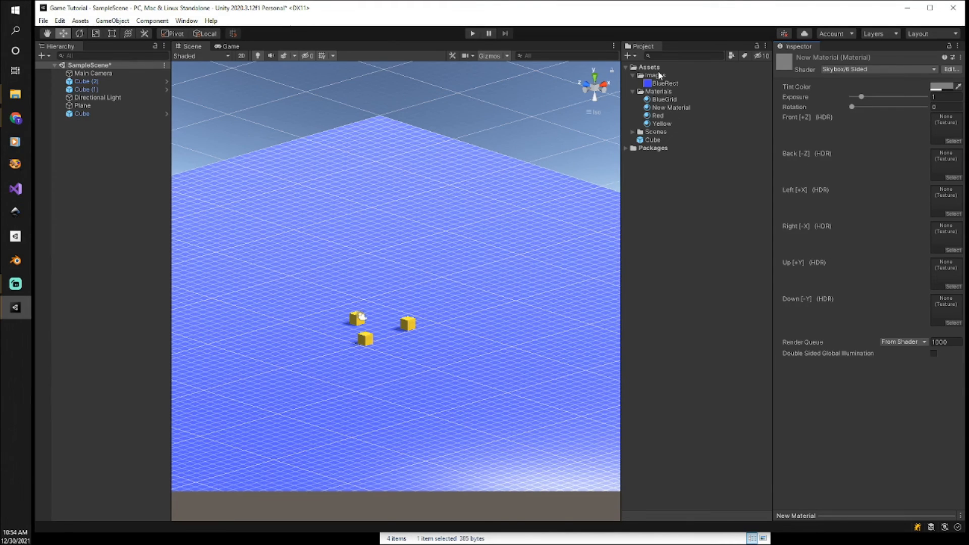
Step: Import skybox stars.png from the Tutorial samples folder in File Explorer into the project's Images folder
{"action": "left_click", "coordinate": [635, 541]}
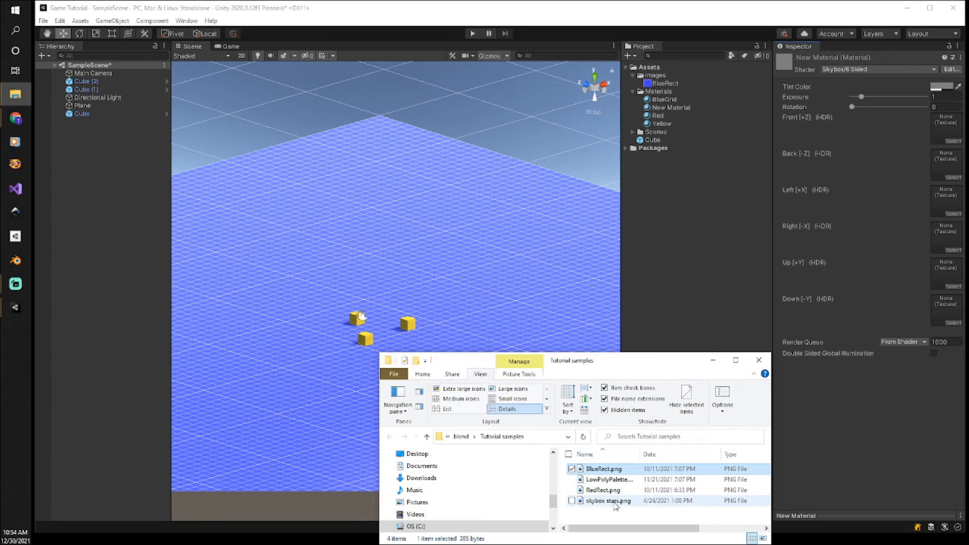
{"action": "left_click_drag", "start_coordinate": [615, 506], "coordinate": [671, 77]}
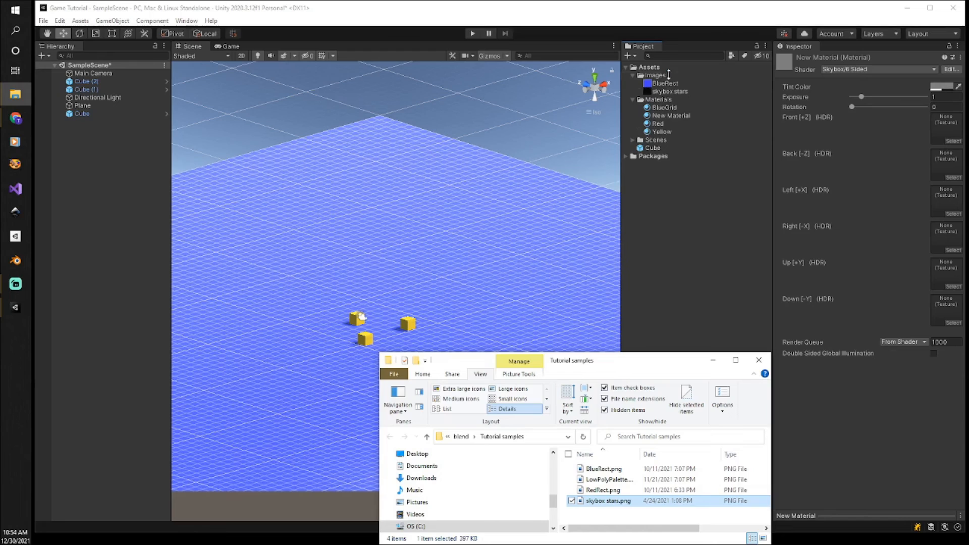
{"action": "left_click", "coordinate": [715, 9]}
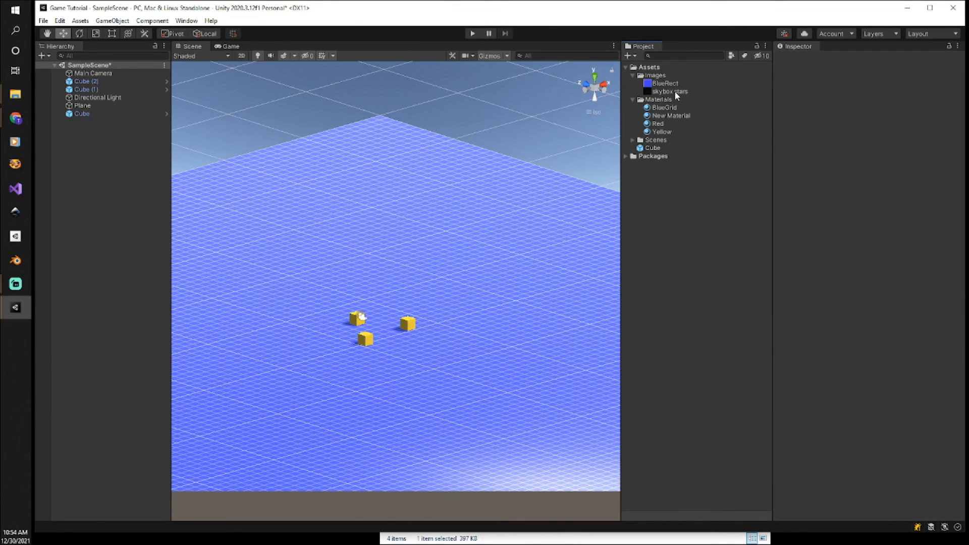
Step: Rename the new skybox material as SkyboxStars
{"action": "left_click", "coordinate": [664, 117]}
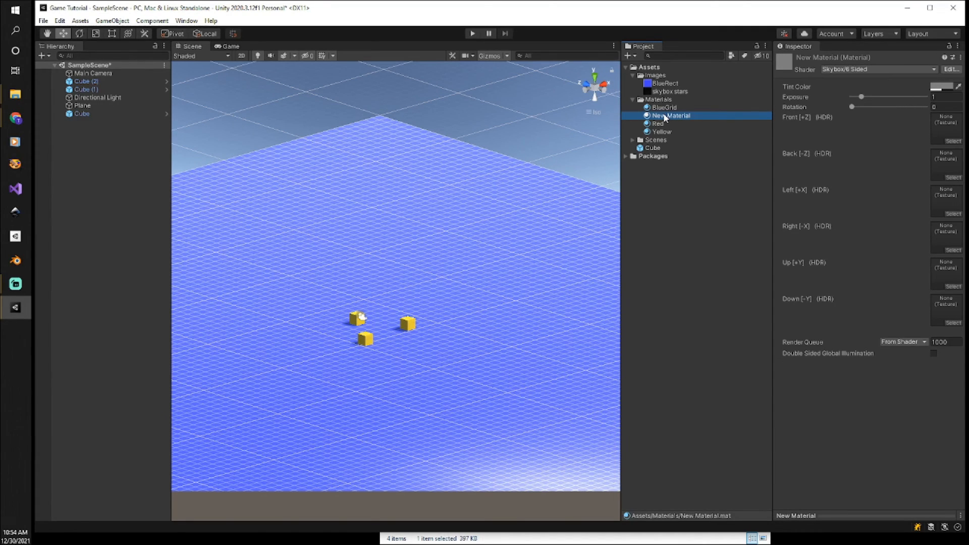
{"action": "left_click", "coordinate": [666, 116]}
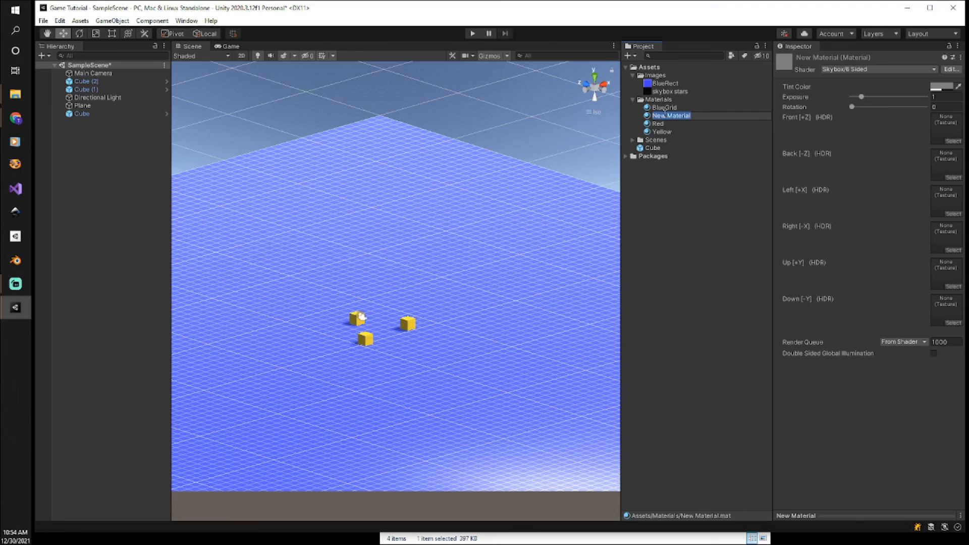
{"action": "type", "text": "SkyboxStars"}
{"action": "left_click", "coordinate": [673, 188]}
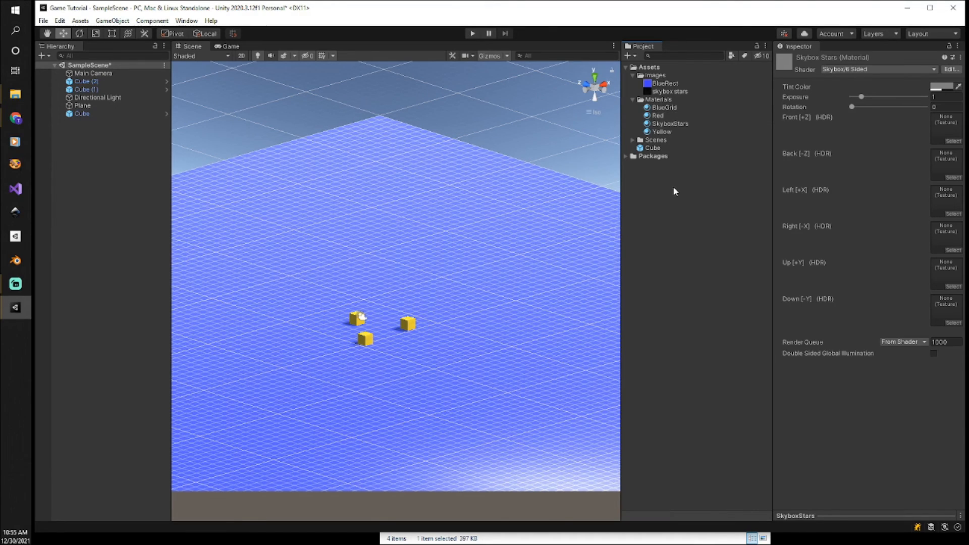
Step: Assign the skybox stars texture to all six sides of the SkyboxStars material: Front, Back, Left, Right, Up and Down
{"action": "left_click", "coordinate": [674, 124]}
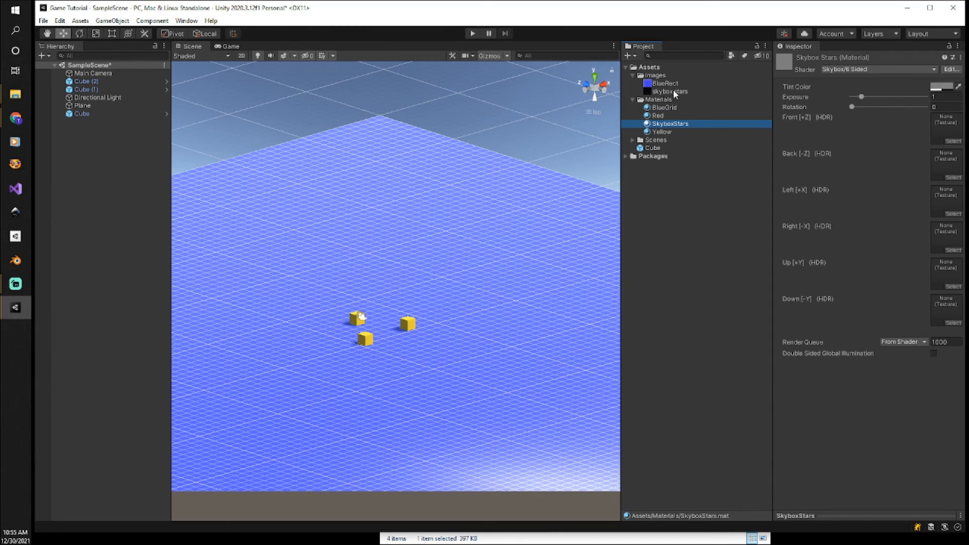
{"action": "left_click_drag", "start_coordinate": [673, 91], "coordinate": [952, 132]}
{"action": "left_click_drag", "start_coordinate": [673, 94], "coordinate": [954, 162]}
{"action": "left_click_drag", "start_coordinate": [661, 94], "coordinate": [945, 209]}
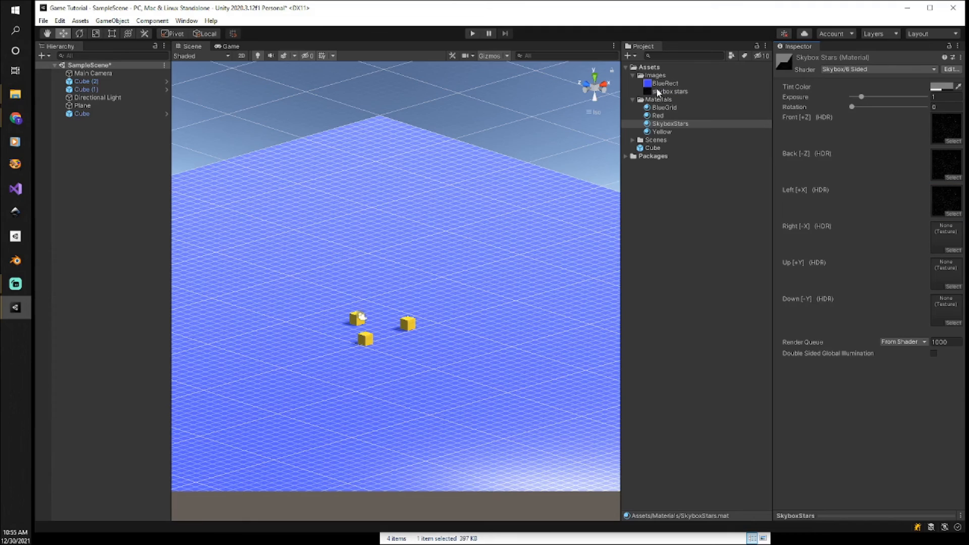
{"action": "left_click_drag", "start_coordinate": [659, 94], "coordinate": [951, 239]}
{"action": "left_click_drag", "start_coordinate": [668, 93], "coordinate": [945, 274]}
{"action": "left_click_drag", "start_coordinate": [668, 92], "coordinate": [950, 309]}
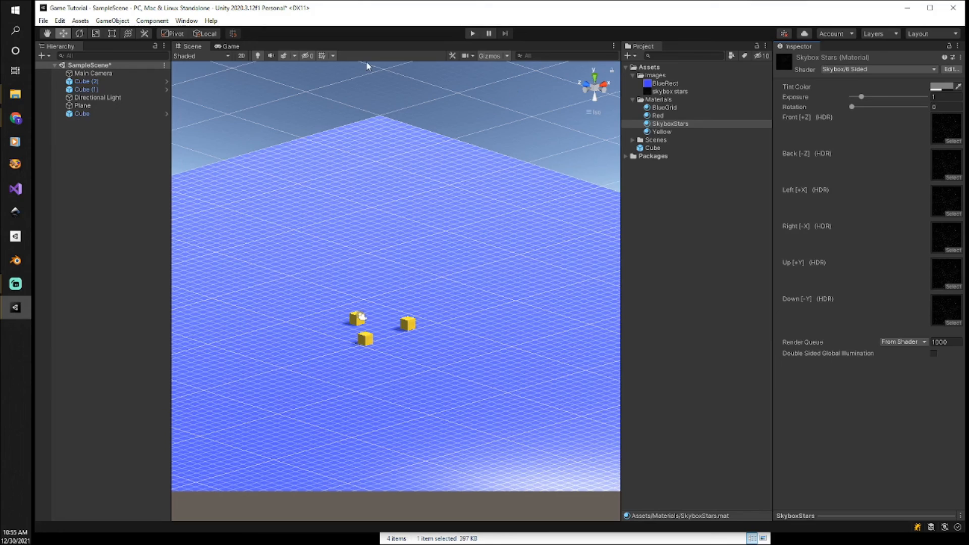
Step: Open the Lighting window's Environment settings to review the Skybox Material assignment, and close the window
{"action": "left_click", "coordinate": [191, 23]}
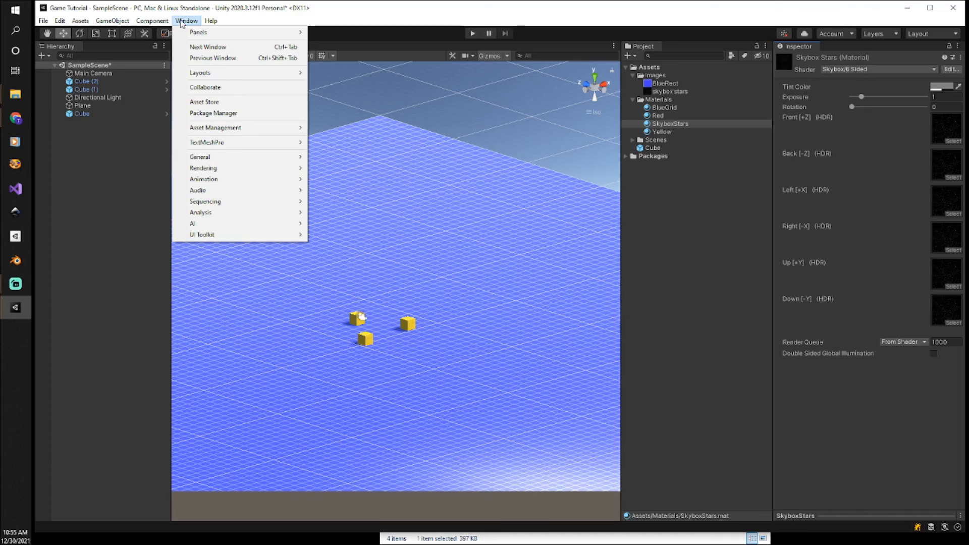
{"action": "mouse_move", "coordinate": [223, 173]}
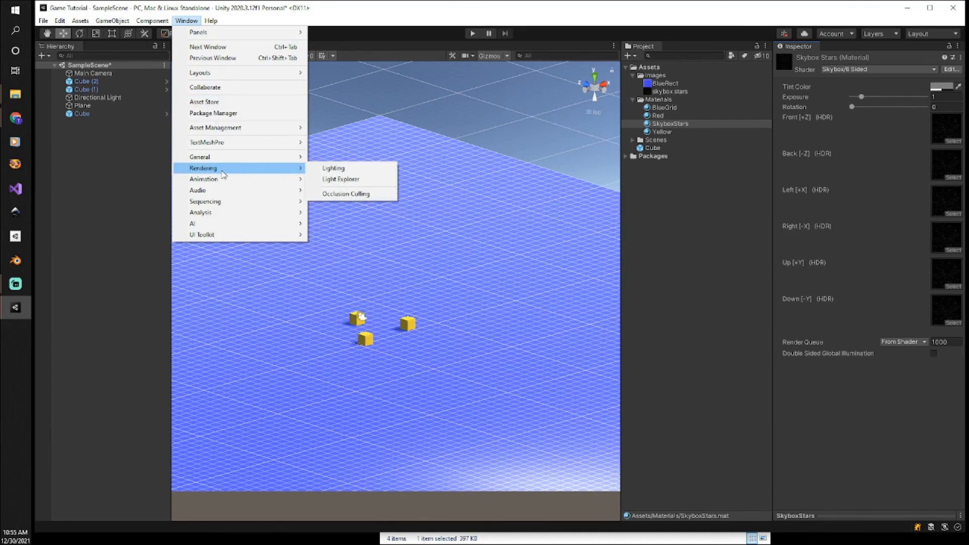
{"action": "left_click", "coordinate": [337, 169]}
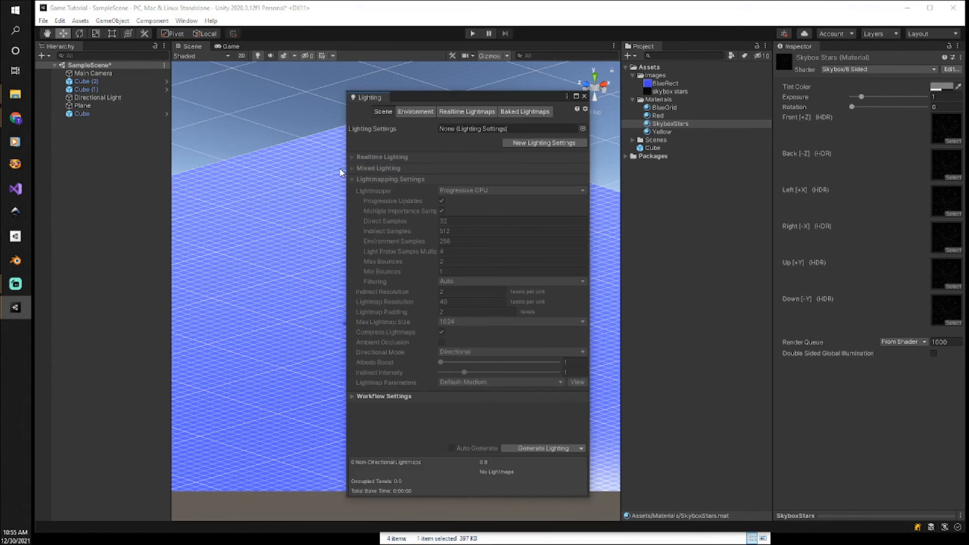
{"action": "left_click", "coordinate": [412, 112]}
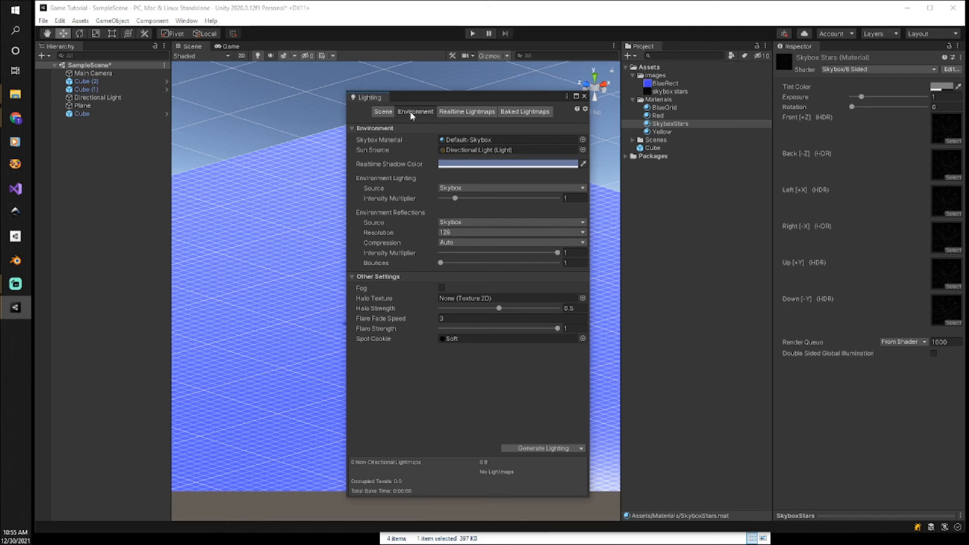
{"action": "left_click", "coordinate": [584, 97]}
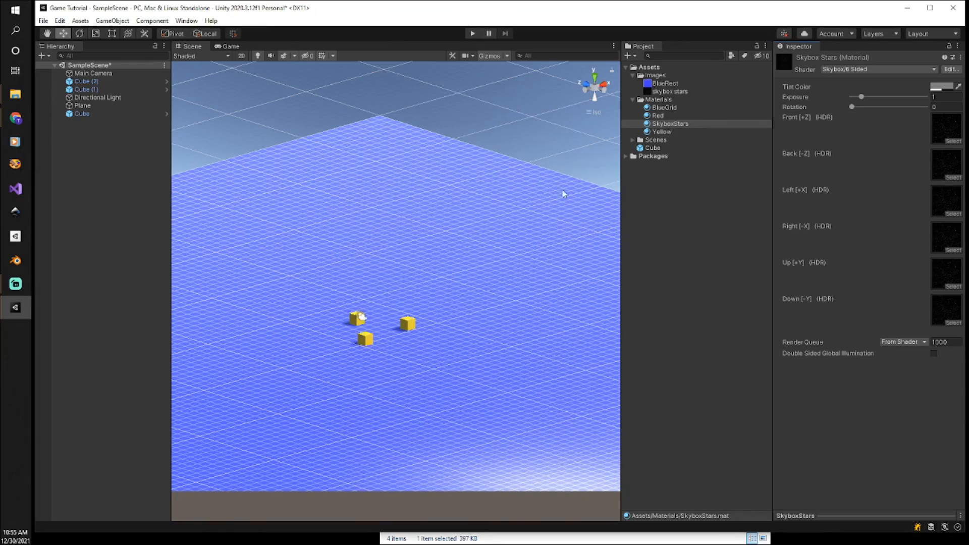
Step: Set the scene's environment Skybox Material to SkyboxStars in the Lighting settings and close the Lighting window
{"action": "scroll", "coordinate": [359, 380], "scroll_direction": "up", "scroll_amount": 5}
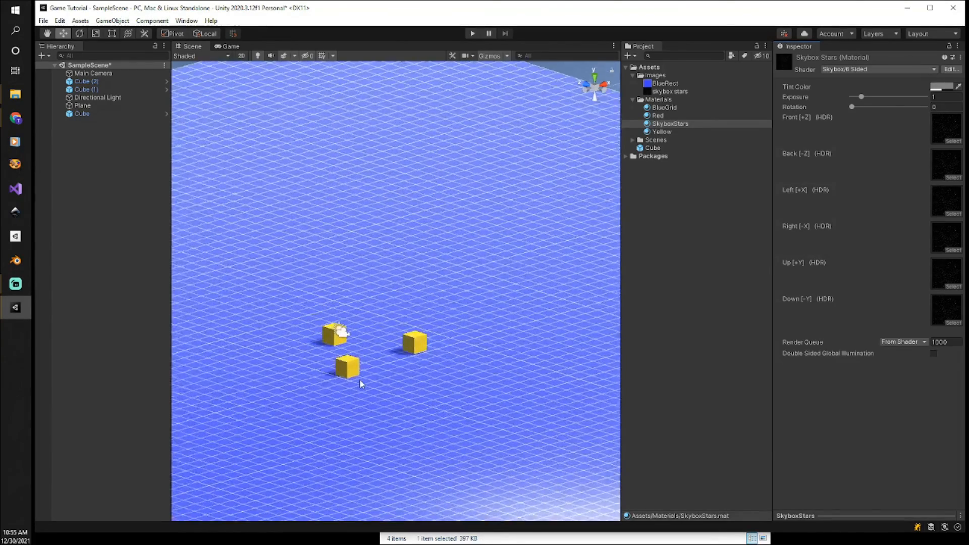
{"action": "scroll", "coordinate": [360, 381], "scroll_direction": "up", "scroll_amount": 2}
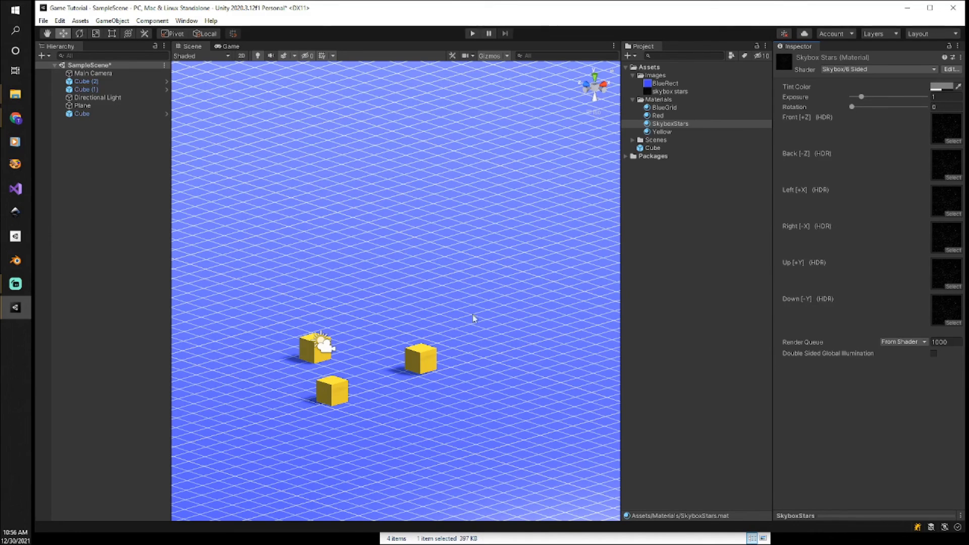
{"action": "scroll", "coordinate": [398, 362], "scroll_direction": "down", "scroll_amount": 3}
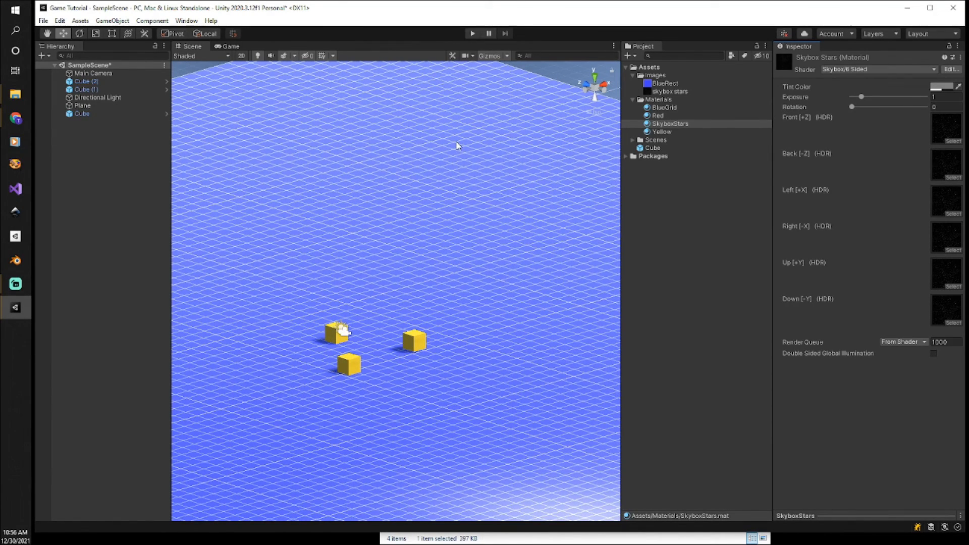
{"action": "left_click", "coordinate": [187, 20]}
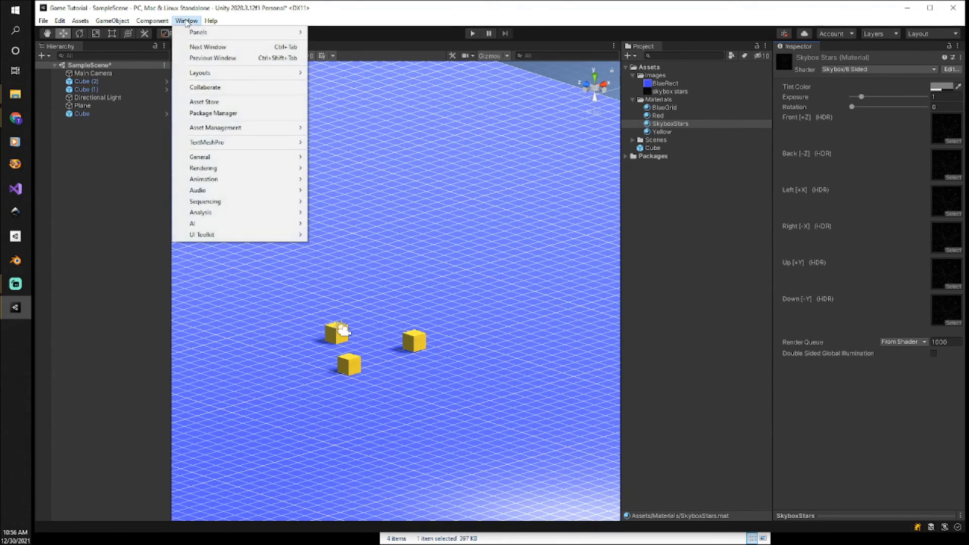
{"action": "mouse_move", "coordinate": [230, 172]}
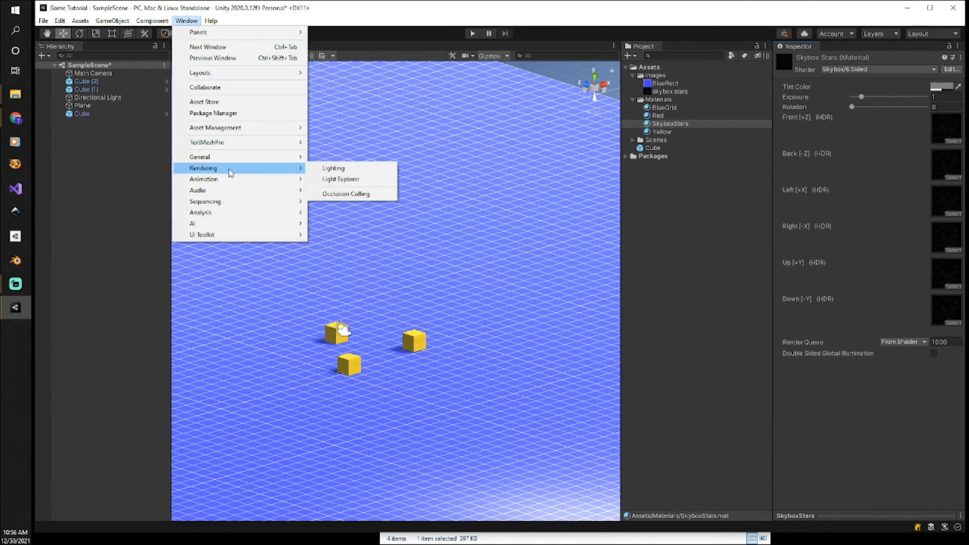
{"action": "left_click", "coordinate": [329, 170]}
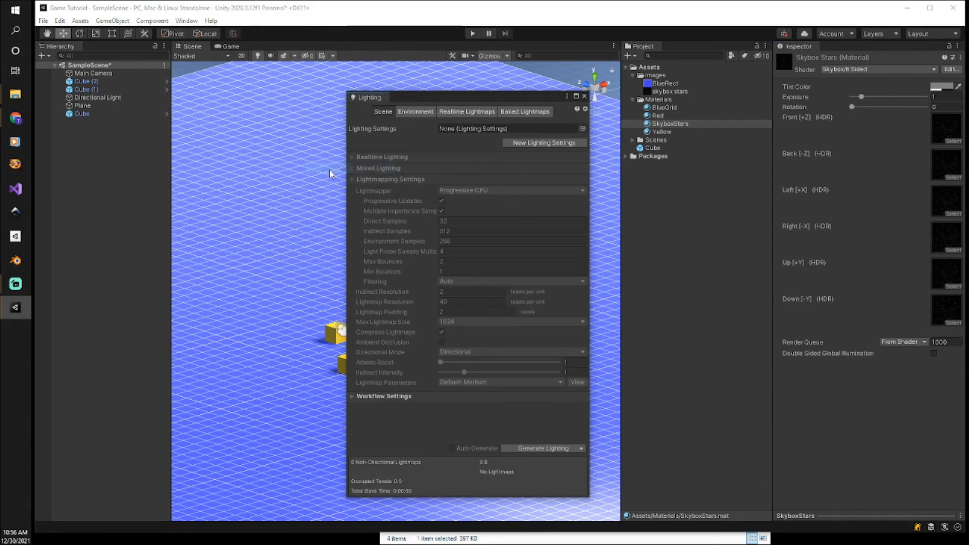
{"action": "left_click", "coordinate": [416, 112]}
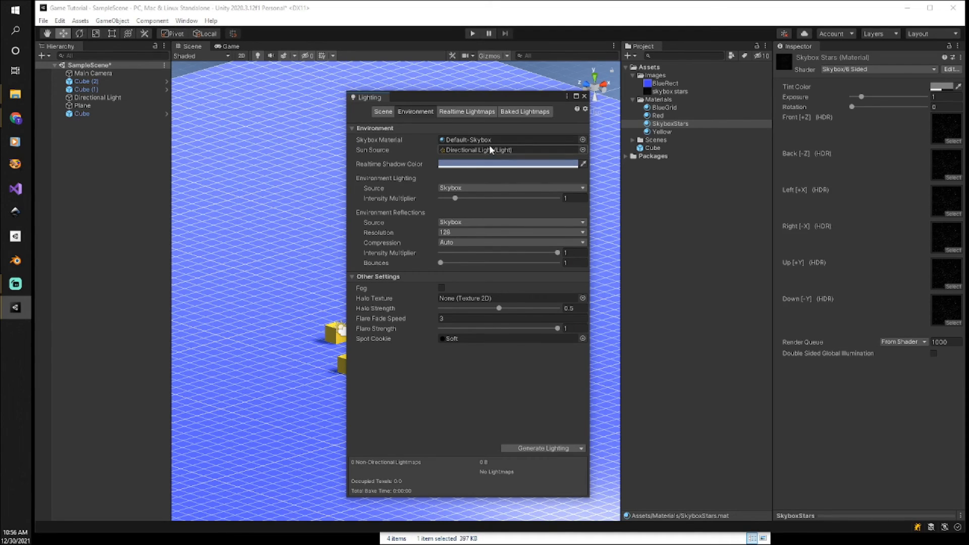
{"action": "left_click", "coordinate": [582, 140]}
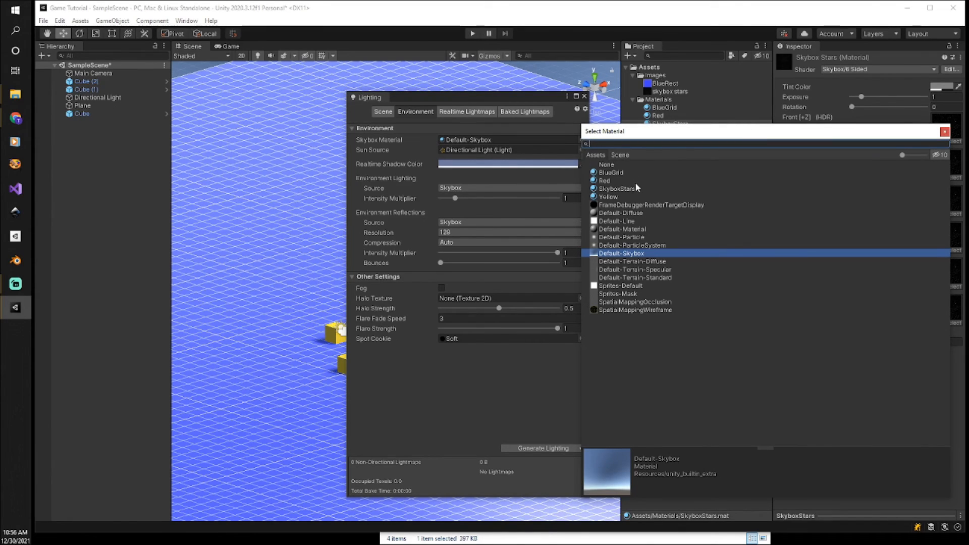
{"action": "left_click", "coordinate": [623, 188]}
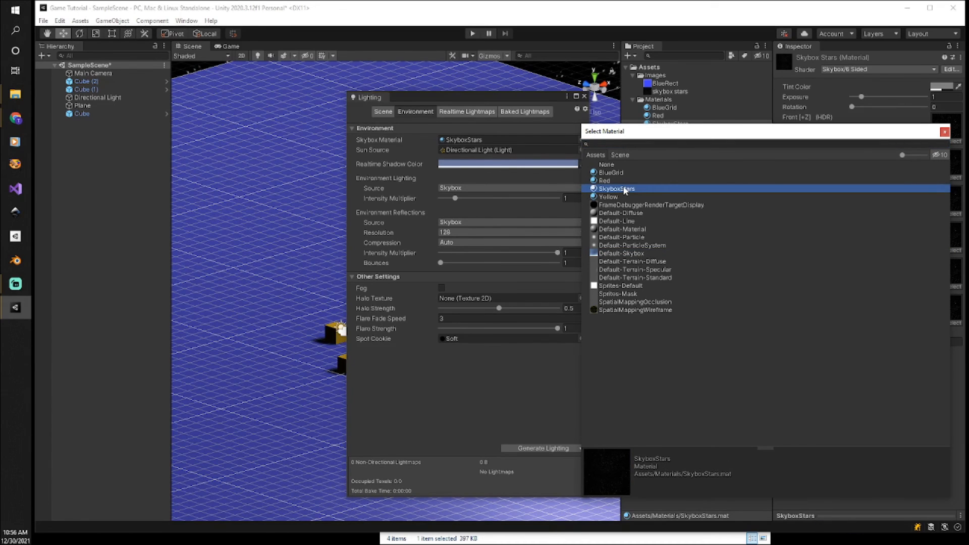
{"action": "left_click", "coordinate": [945, 132]}
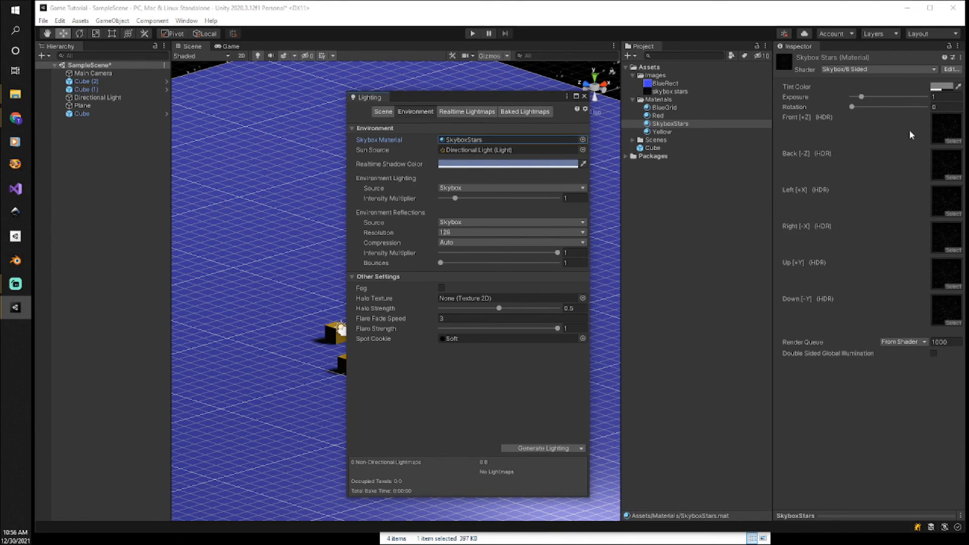
{"action": "left_click", "coordinate": [585, 97]}
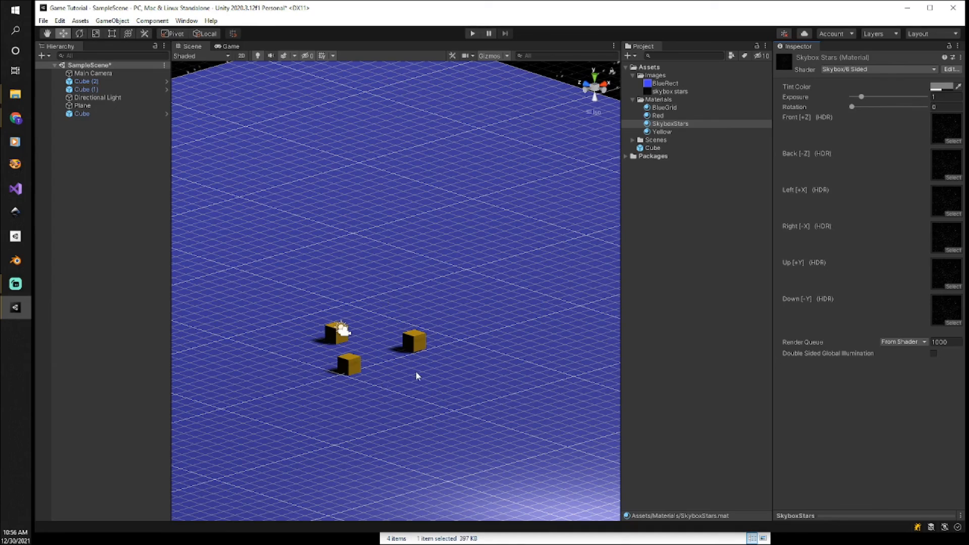
Step: Collapse the project's Materials and Images folders and expand the Scenes folder
{"action": "left_click_drag", "start_coordinate": [416, 377], "coordinate": [651, 391], "text": "alt"}
{"action": "scroll", "coordinate": [445, 369], "scroll_direction": "up", "scroll_amount": 1}
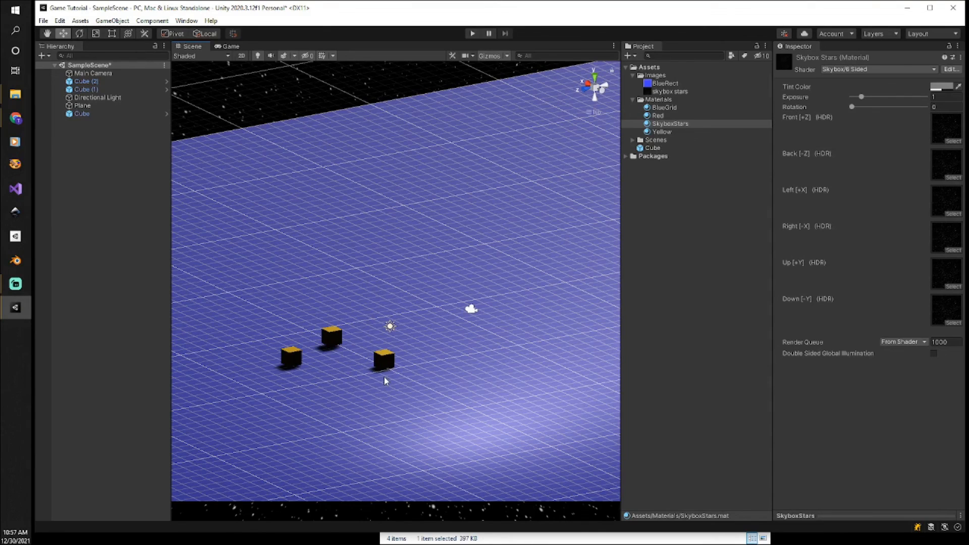
{"action": "left_click_drag", "start_coordinate": [464, 405], "coordinate": [204, 437], "text": "alt"}
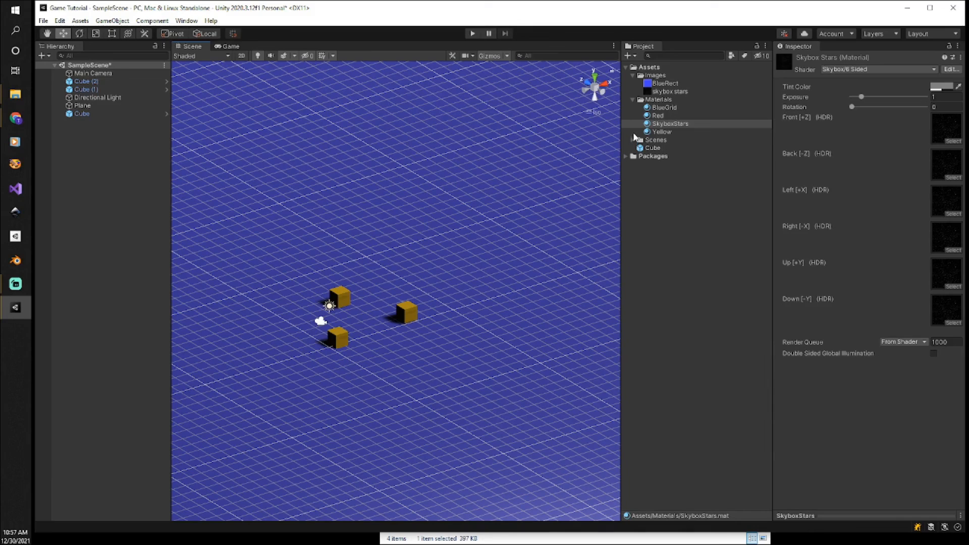
{"action": "left_click", "coordinate": [634, 100]}
{"action": "left_click", "coordinate": [633, 75]}
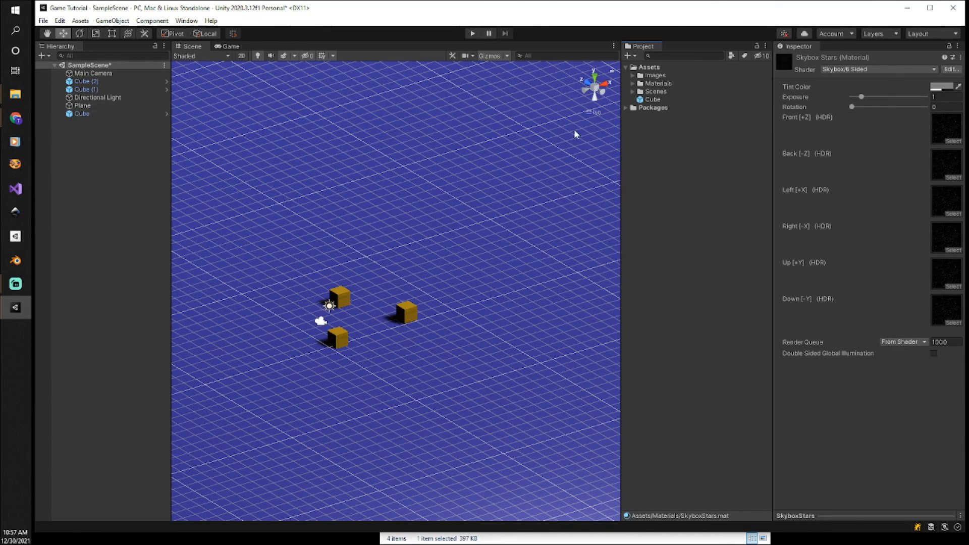
{"action": "left_click", "coordinate": [634, 92]}
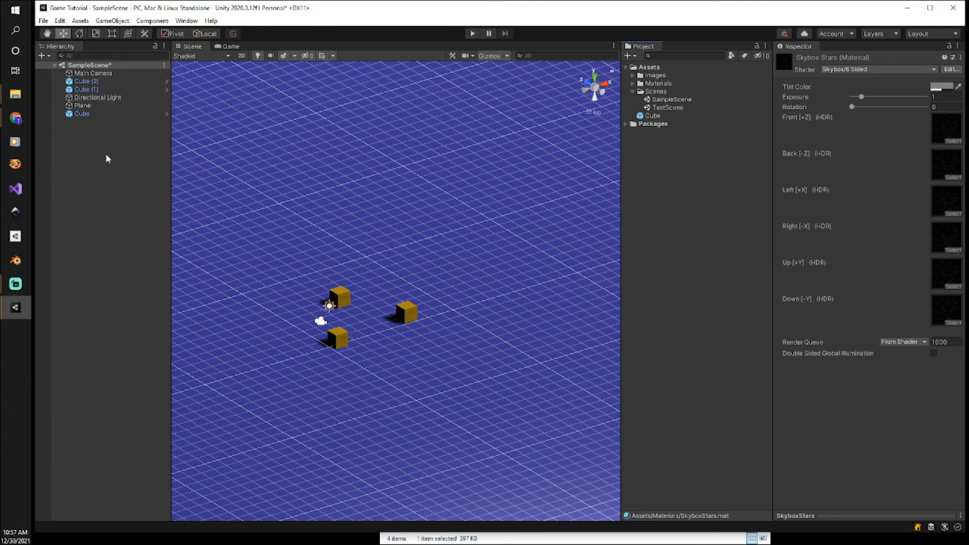
{"action": "left_click", "coordinate": [665, 93]}
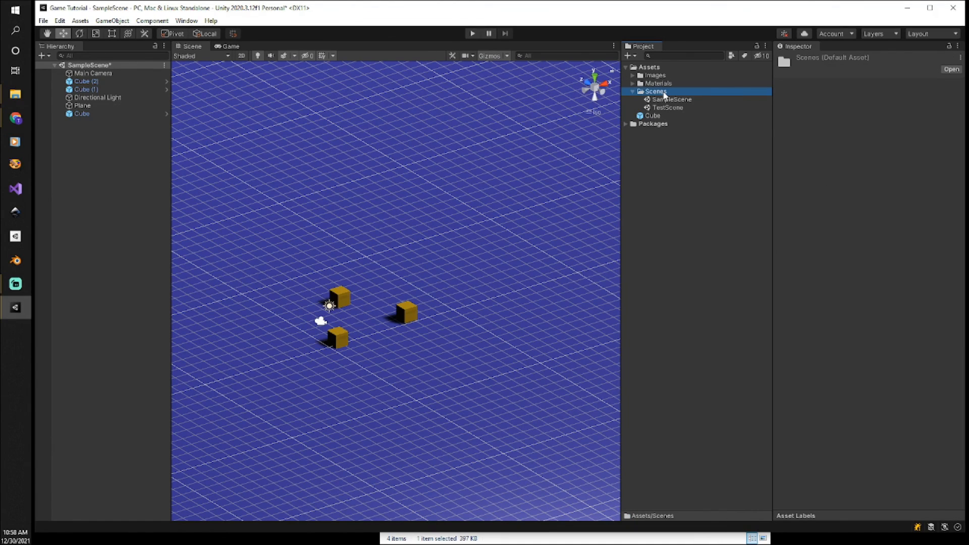
{"action": "right_click", "coordinate": [664, 94]}
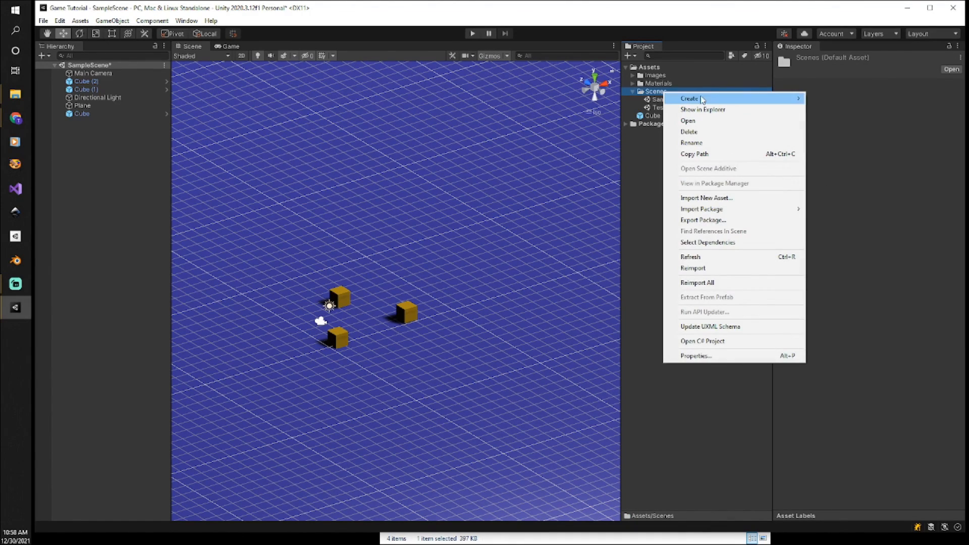
{"action": "mouse_move", "coordinate": [701, 100]}
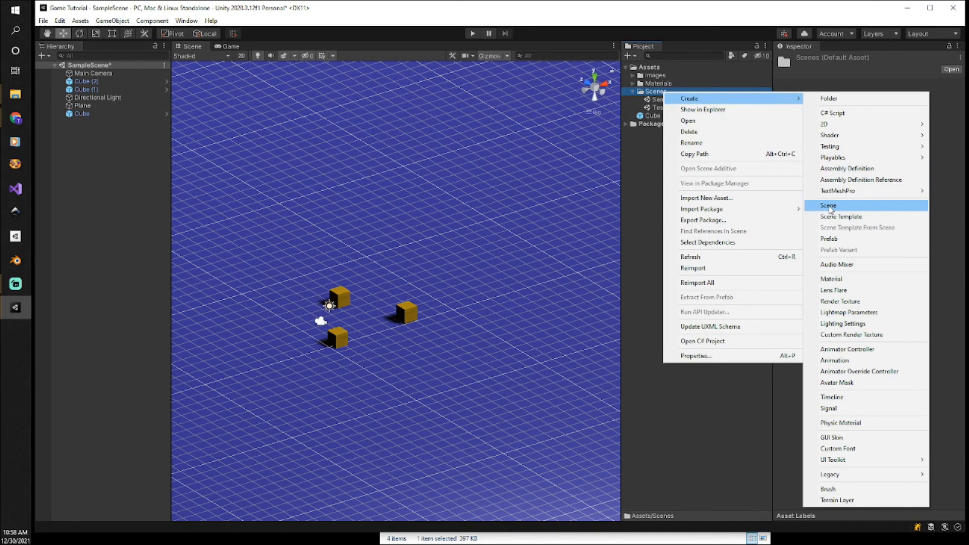
{"action": "left_click", "coordinate": [635, 147]}
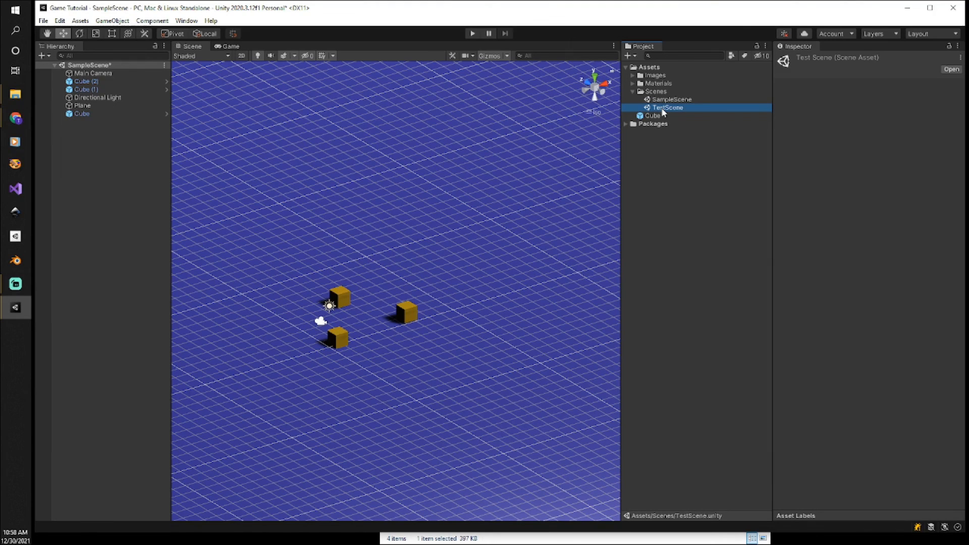
Step: Open TestScene from the Scenes folder, saving the changes made in SampleScene
{"action": "double_click", "coordinate": [664, 108]}
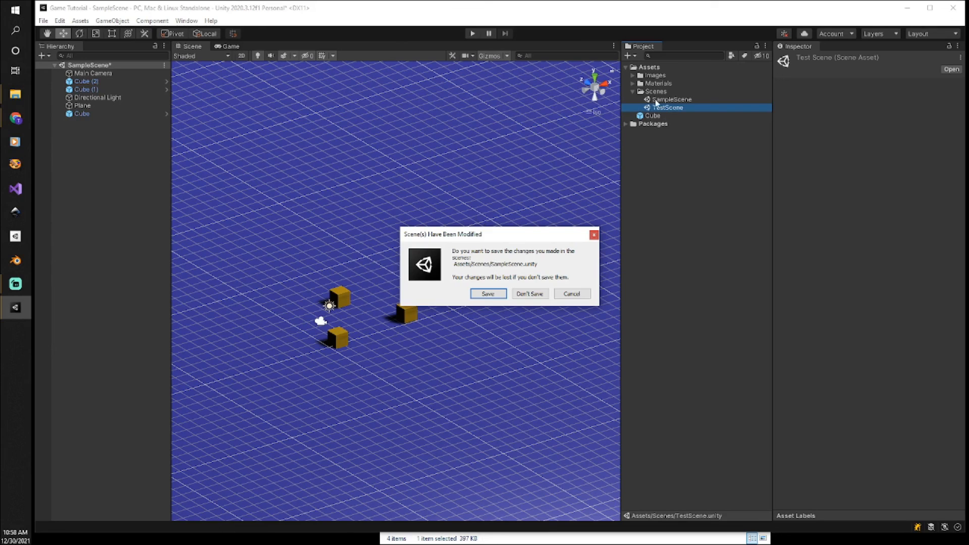
{"action": "left_click", "coordinate": [488, 294]}
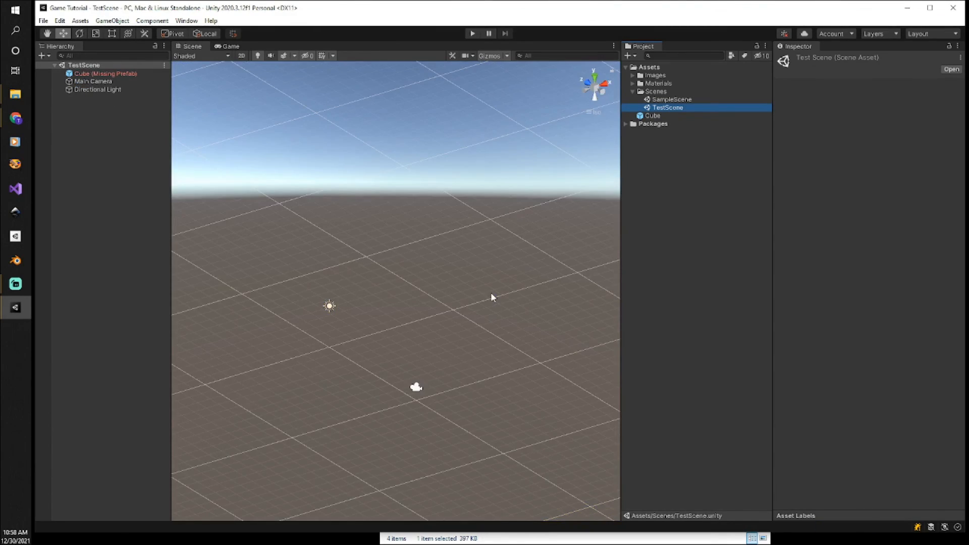
{"action": "left_click_drag", "start_coordinate": [409, 336], "coordinate": [355, 310], "text": "alt"}
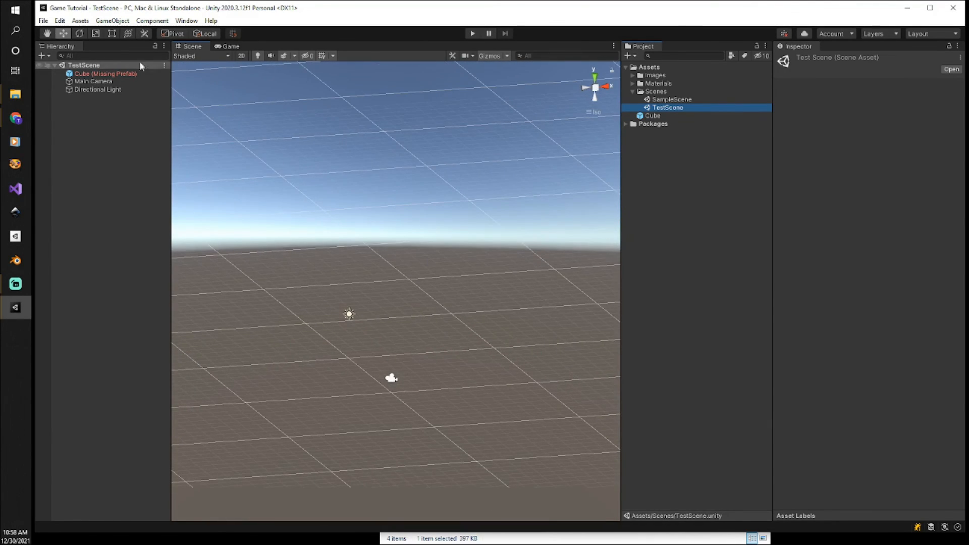
Step: Delete the Cube with the missing prefab from TestScene and place an instance of the Cube prefab in the scene
{"action": "left_click", "coordinate": [84, 65]}
{"action": "left_click", "coordinate": [95, 75]}
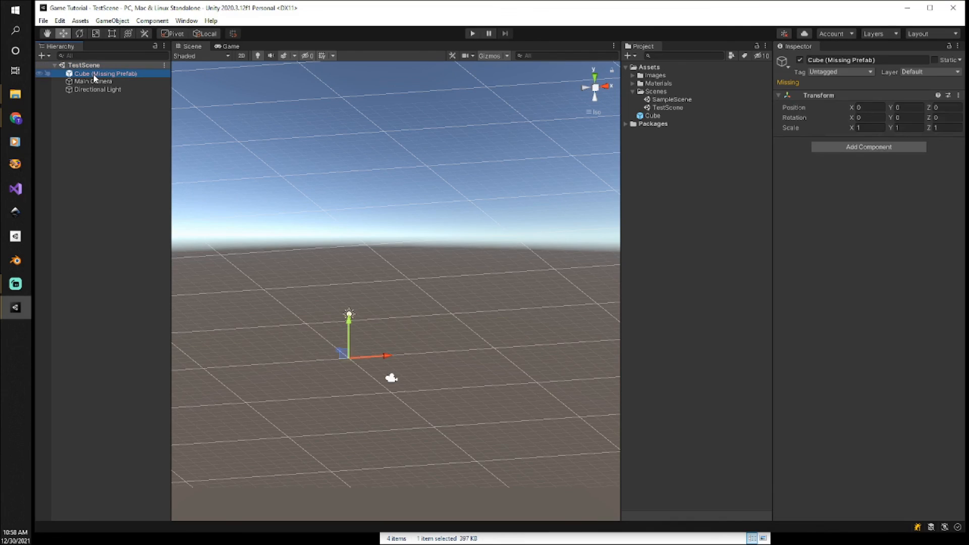
{"action": "key", "text": "Delete"}
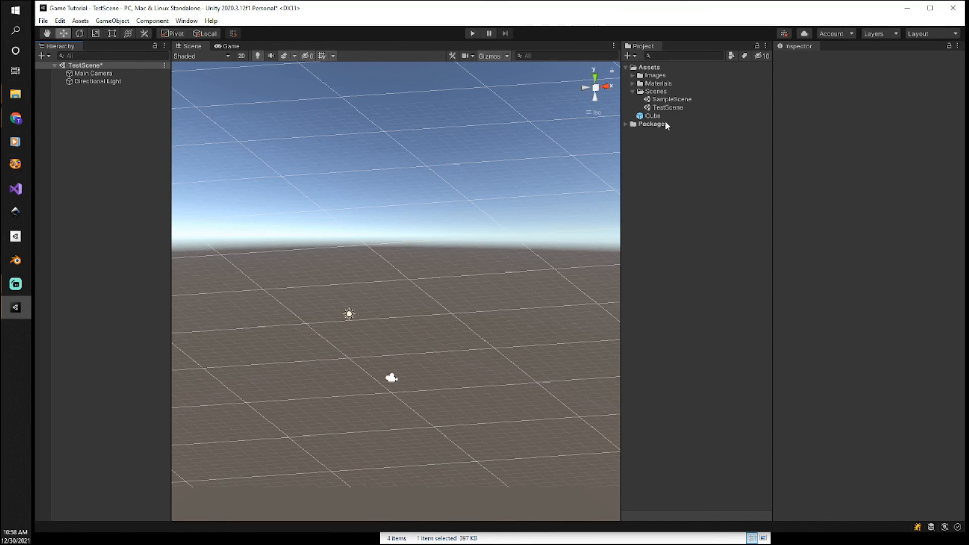
{"action": "left_click_drag", "start_coordinate": [651, 117], "coordinate": [394, 310]}
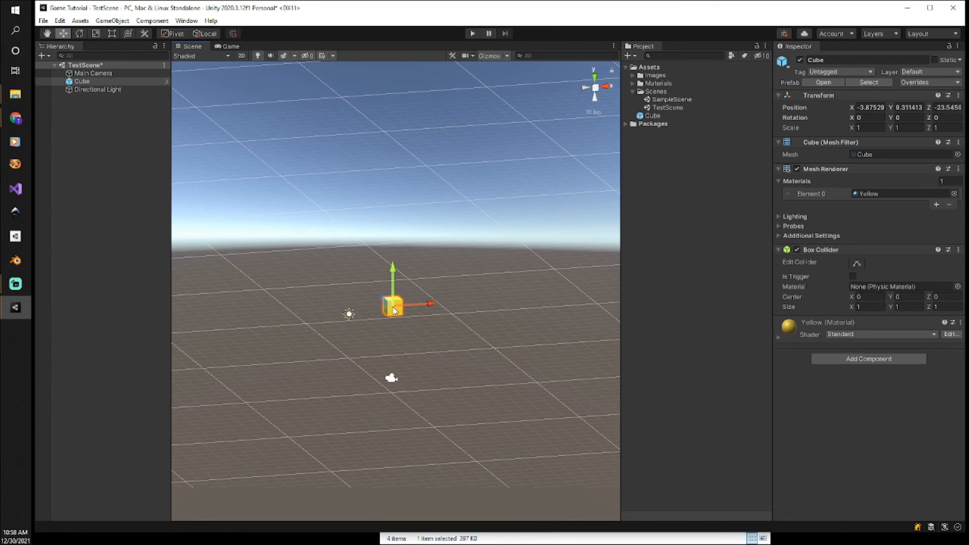
{"action": "left_click", "coordinate": [408, 341]}
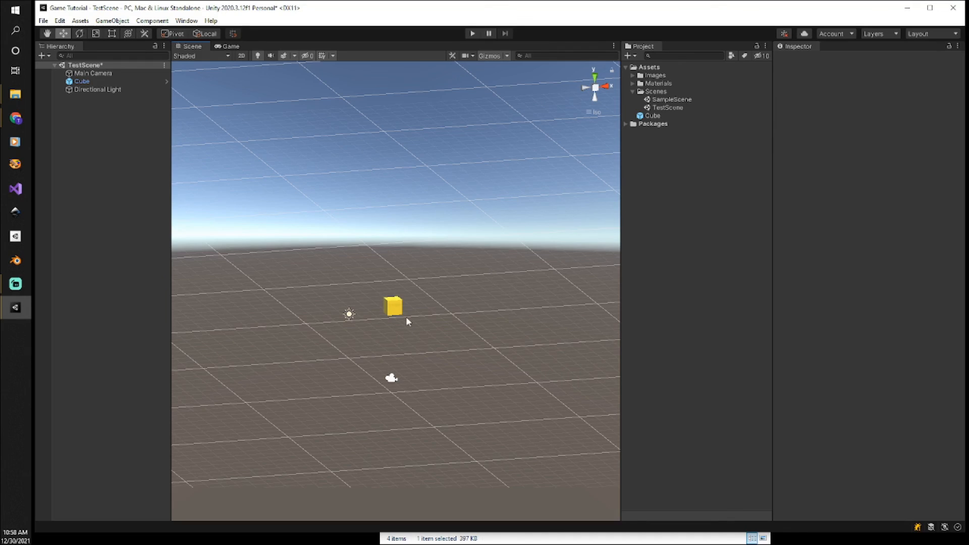
Step: Save TestScene while switching to SampleScene, reopen TestScene, and return to SampleScene
{"action": "double_click", "coordinate": [675, 100]}
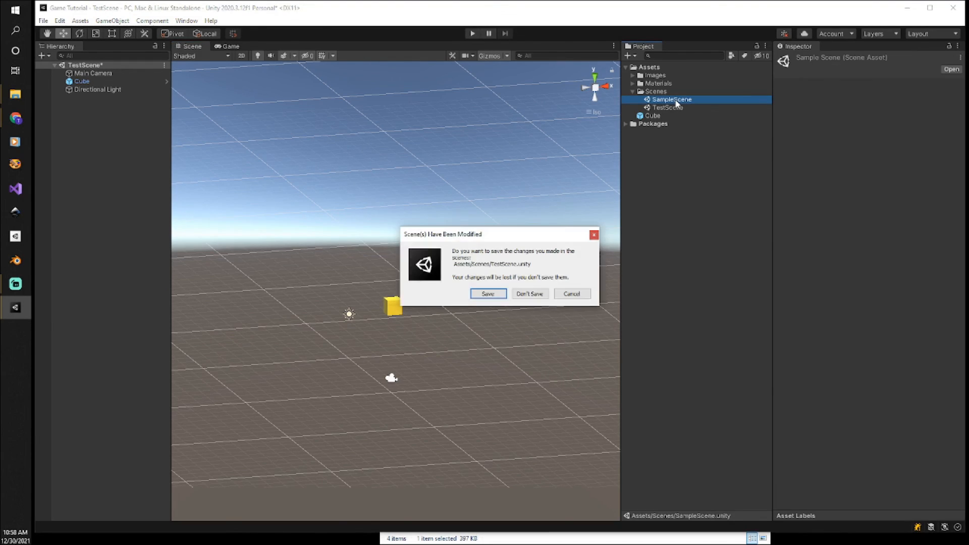
{"action": "left_click", "coordinate": [495, 299]}
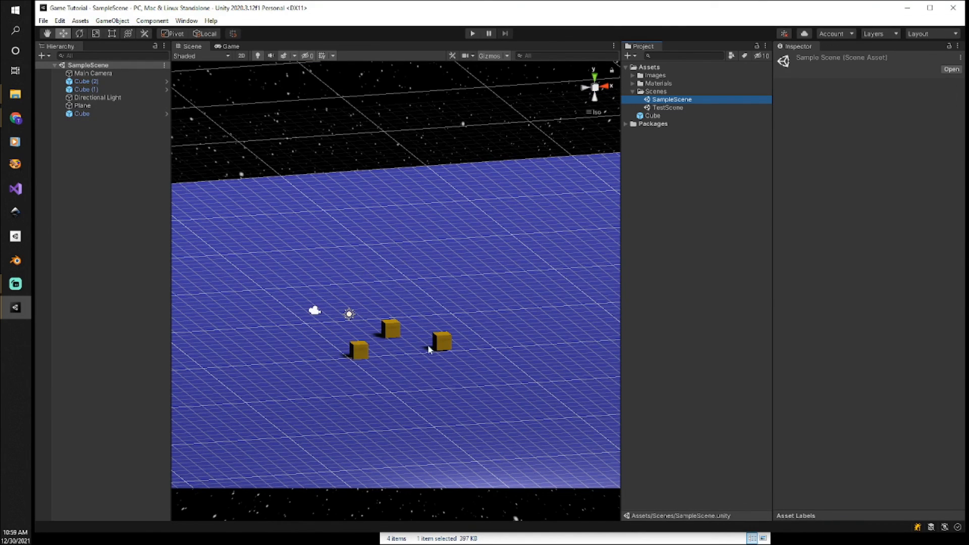
{"action": "double_click", "coordinate": [666, 109]}
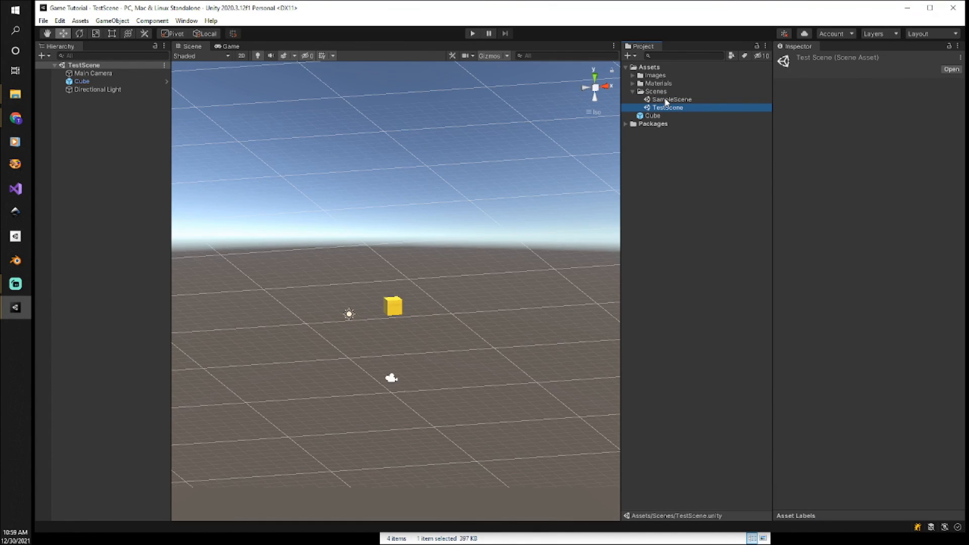
{"action": "double_click", "coordinate": [666, 101]}
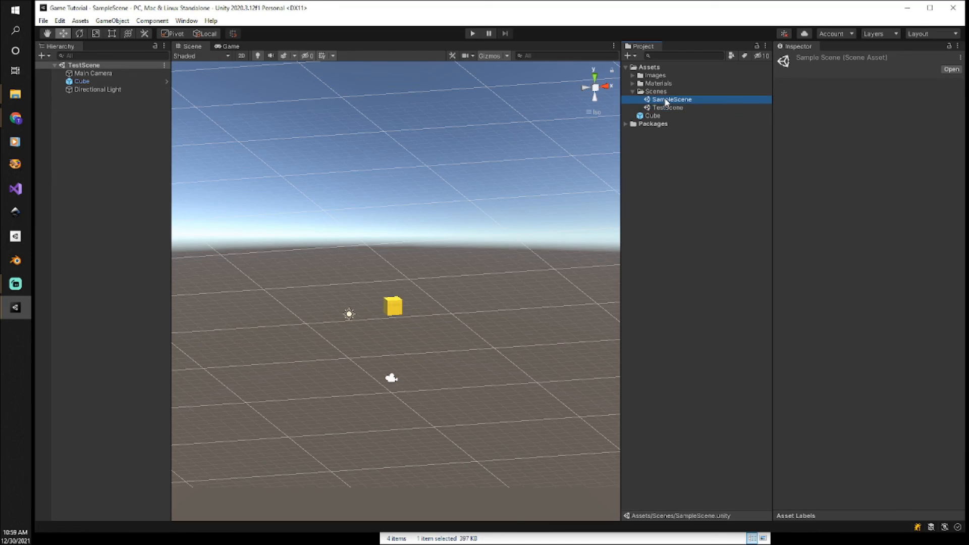